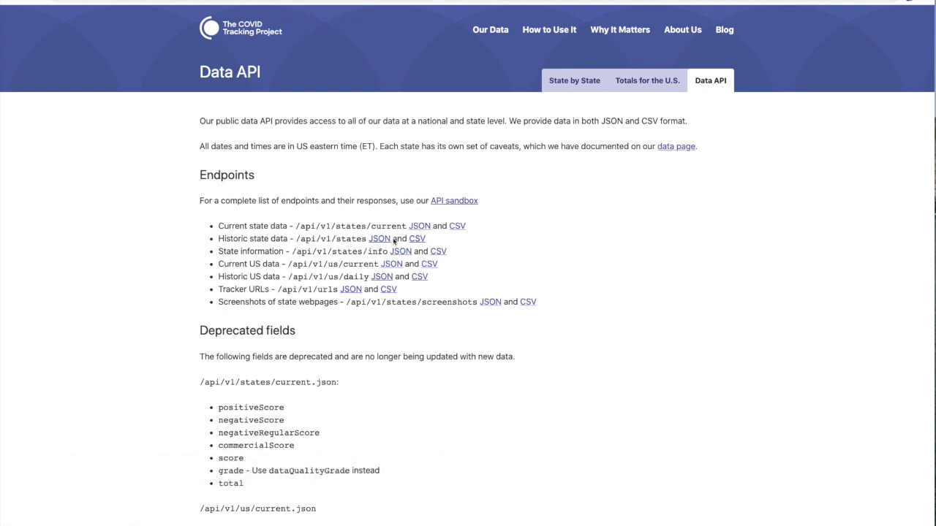
Open the JSON endpoint for current state data on the COVID Tracking Project's Data API page and skim its records.
{"action": "left_click", "coordinate": [420, 227]}
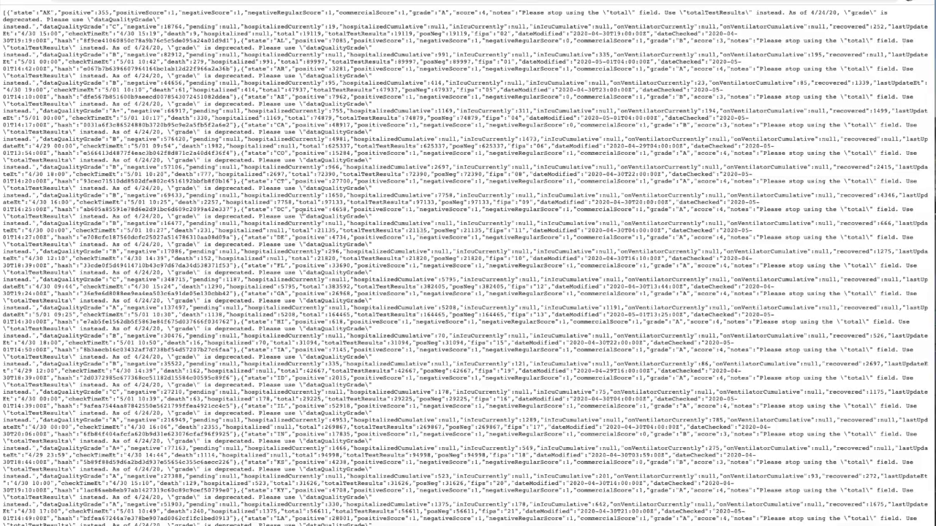
{"action": "scroll", "coordinate": [468, 263], "scroll_direction": "down", "scroll_amount": 13}
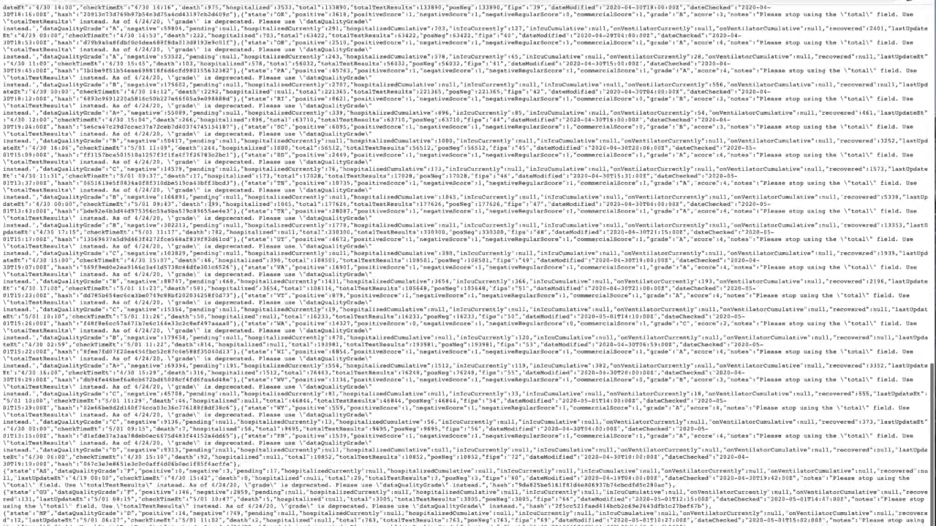
{"action": "scroll", "coordinate": [468, 264], "scroll_direction": "up", "scroll_amount": 15}
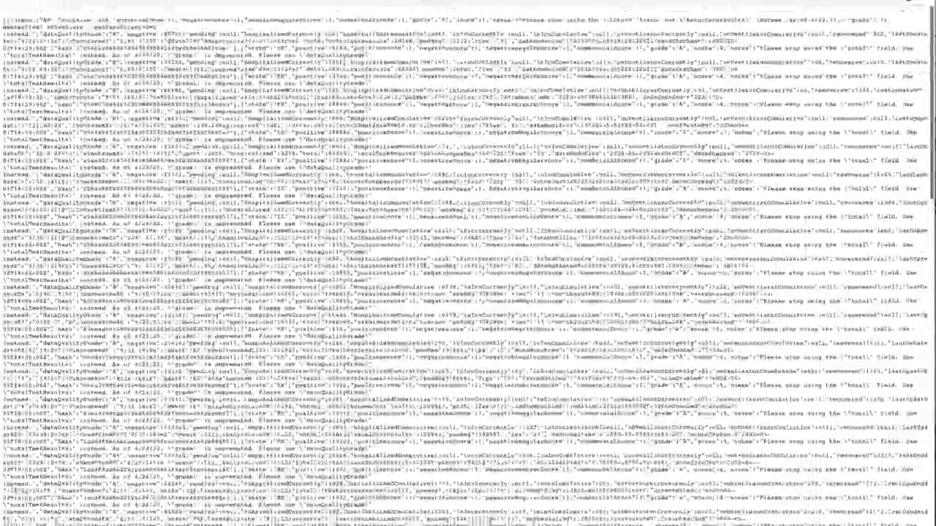
Return to the Data API page and look through the JSON response of the historic state data endpoint.
{"action": "key", "text": "alt+Left"}
{"action": "left_click", "coordinate": [380, 243]}
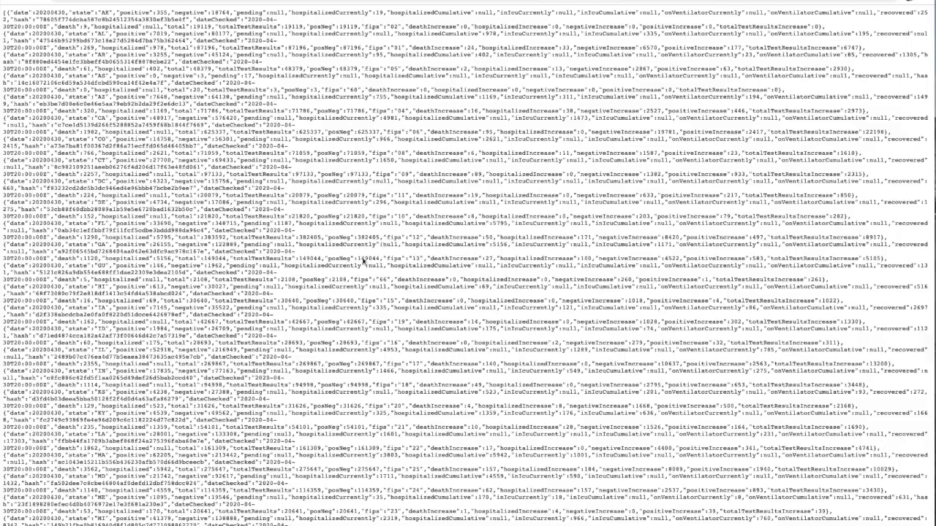
{"action": "scroll", "coordinate": [366, 261], "scroll_direction": "down", "scroll_amount": 10}
{"action": "scroll", "coordinate": [337, 146], "scroll_direction": "up", "scroll_amount": 10}
{"action": "scroll", "coordinate": [307, 157], "scroll_direction": "left", "scroll_amount": 5}
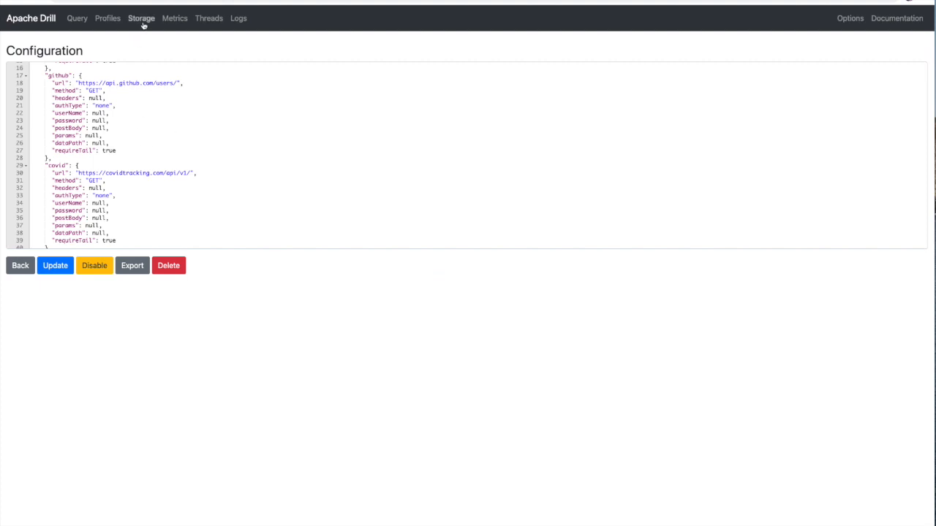
Open the api storage plugin's configuration in Apache Drill, check the covid connection's URL and update the plugin.
{"action": "left_click", "coordinate": [142, 21]}
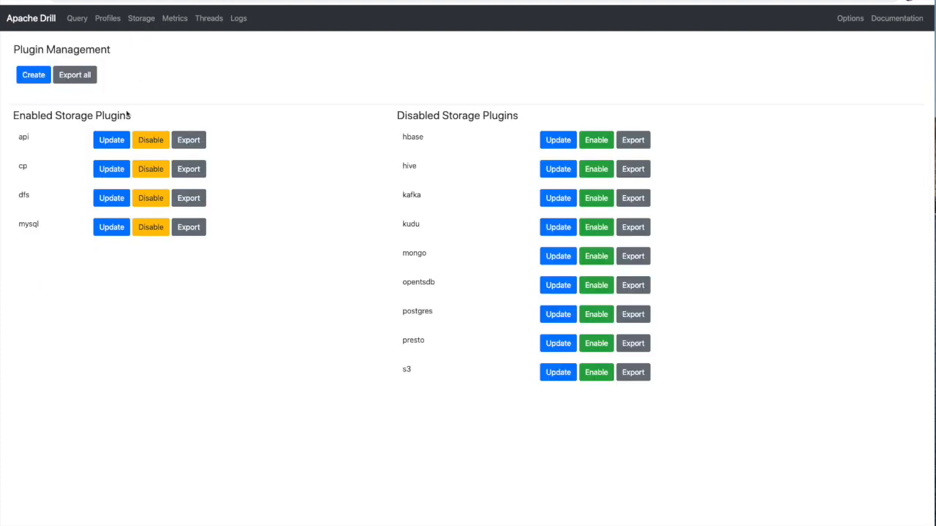
{"action": "left_click", "coordinate": [116, 141]}
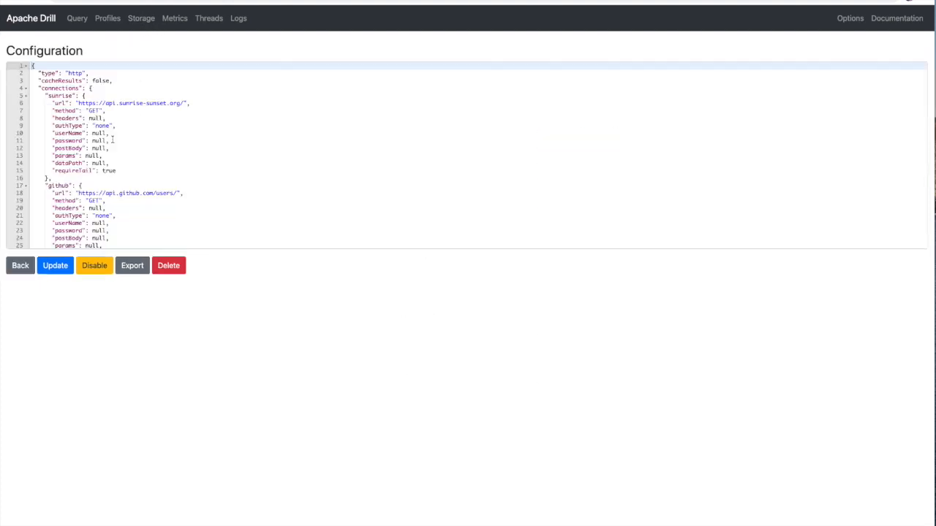
{"action": "scroll", "coordinate": [125, 183], "scroll_direction": "down", "scroll_amount": 5}
{"action": "scroll", "coordinate": [124, 183], "scroll_direction": "up", "scroll_amount": 1}
{"action": "left_click_drag", "start_coordinate": [79, 161], "coordinate": [152, 162]}
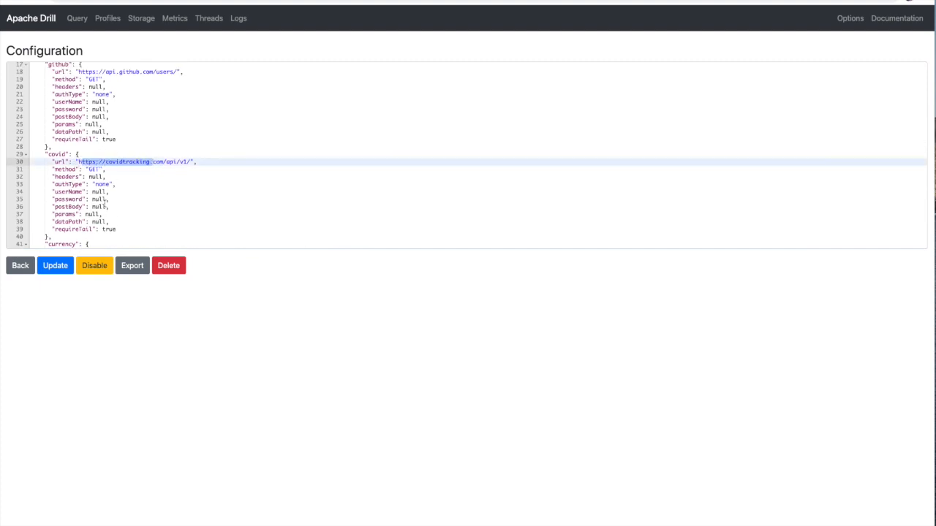
{"action": "left_click", "coordinate": [57, 268]}
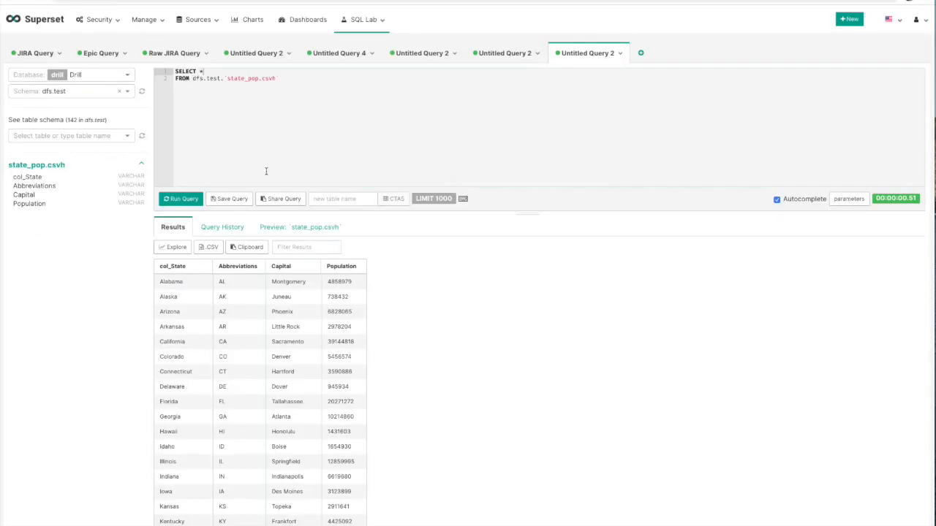
{"action": "left_click", "coordinate": [501, 59]}
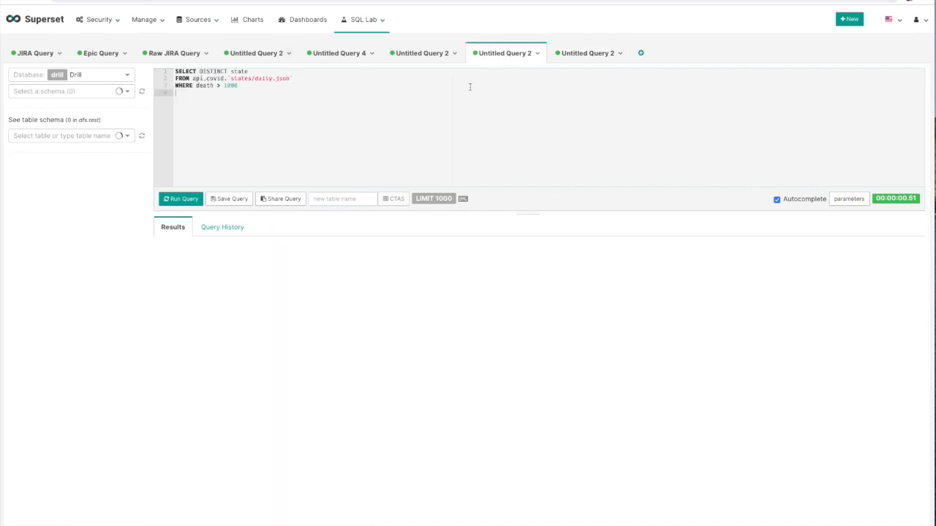
{"action": "left_click", "coordinate": [424, 58]}
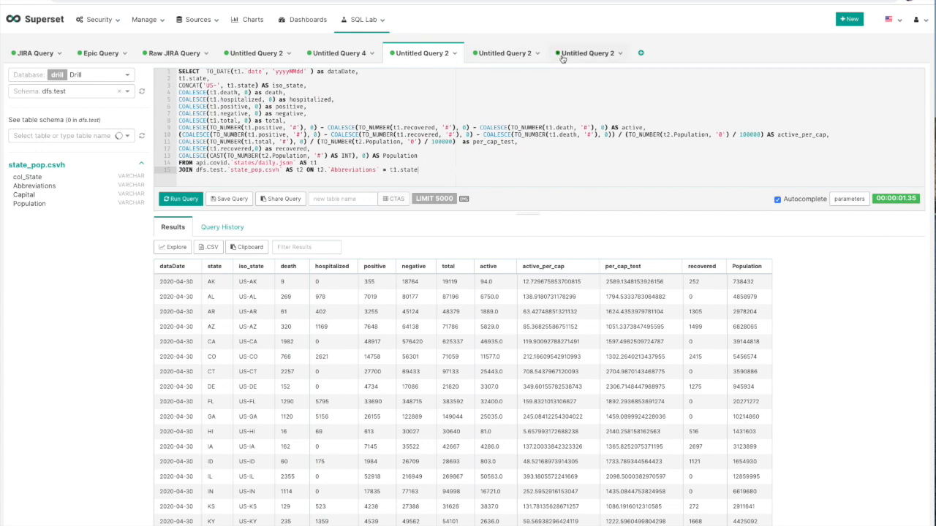
{"action": "left_click", "coordinate": [350, 58]}
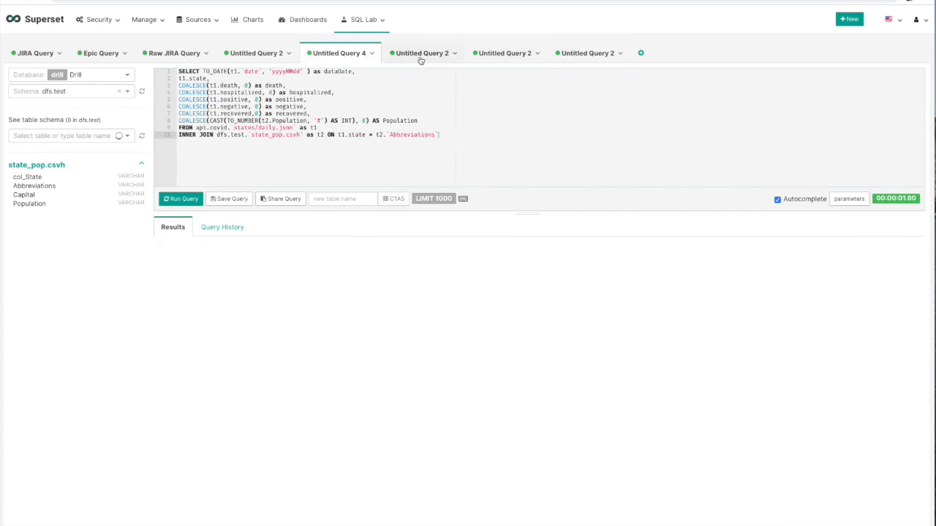
{"action": "left_click", "coordinate": [596, 56]}
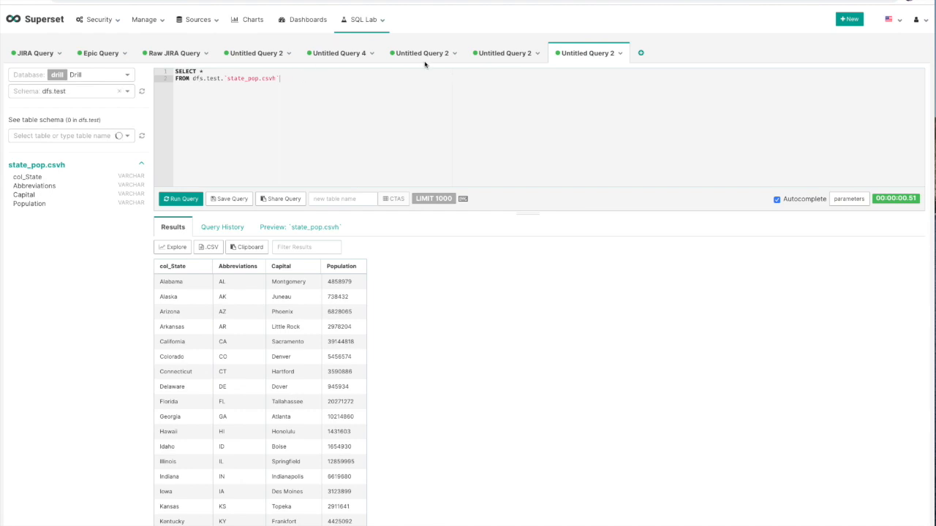
In Superset SQL Lab, rewrite the distinct-state query as SELECT * FROM api.covid.`states/daily.json` and run it.
{"action": "left_click", "coordinate": [492, 56]}
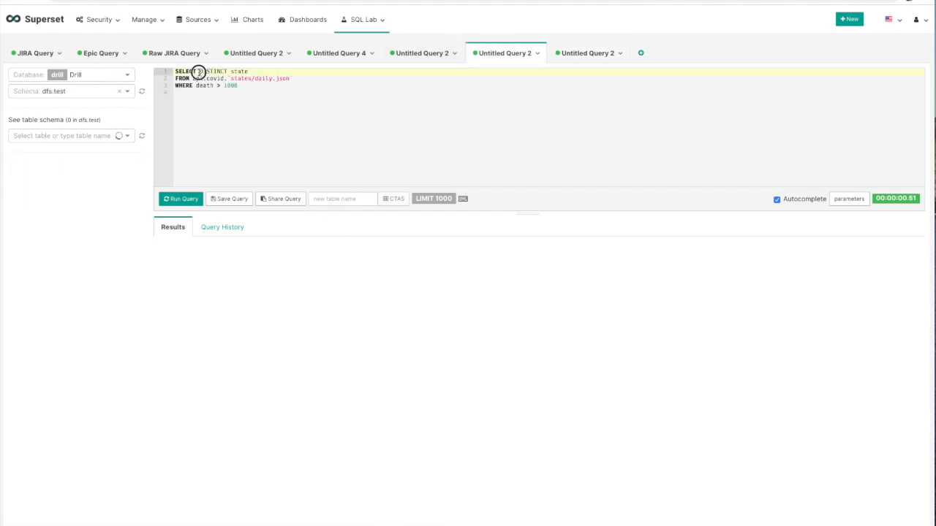
{"action": "left_click_drag", "start_coordinate": [198, 73], "coordinate": [263, 71]}
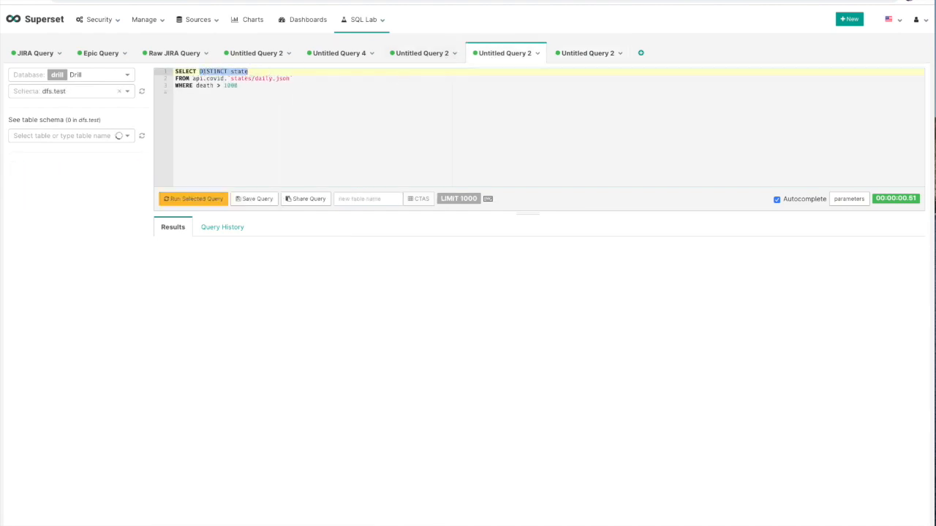
{"action": "key", "text": "BackSpace"}
{"action": "key", "text": "BackSpace"}
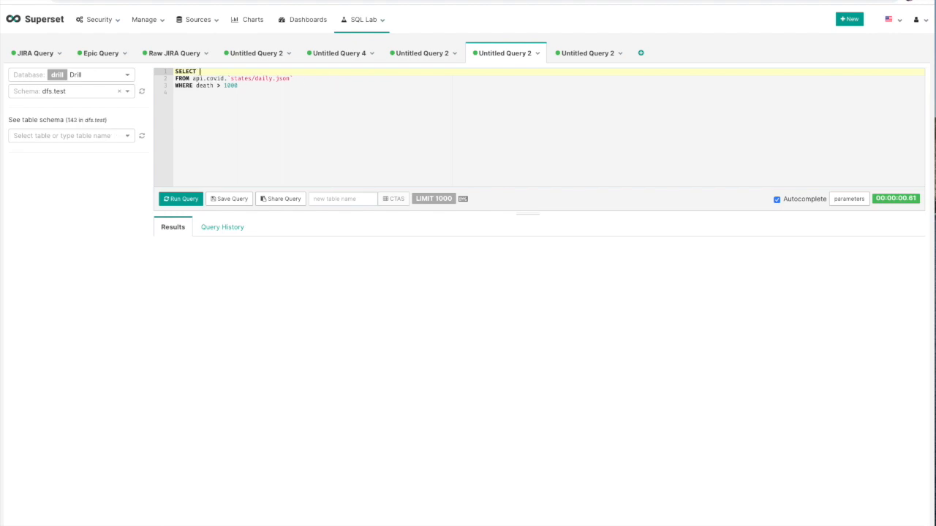
{"action": "triple_click", "coordinate": [184, 87]}
{"action": "key", "text": "BackSpace"}
{"action": "key", "text": "BackSpace"}
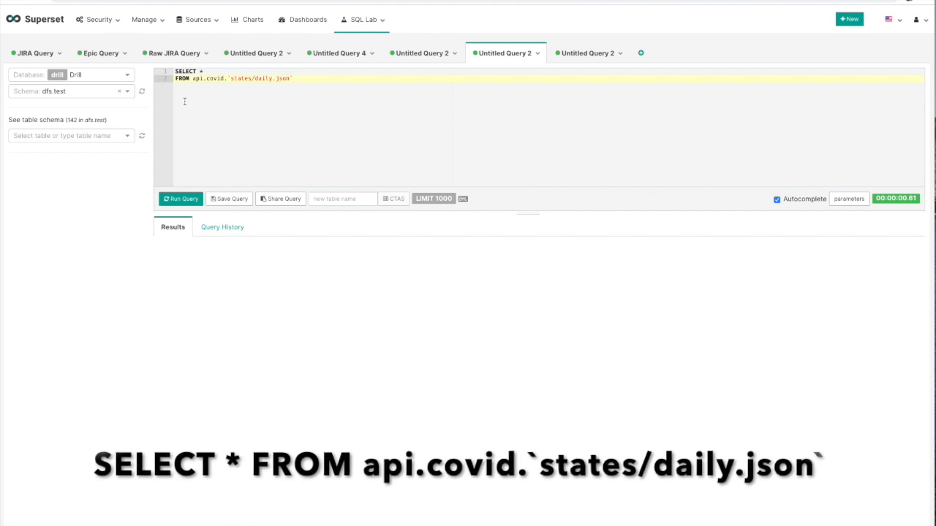
{"action": "left_click", "coordinate": [184, 200]}
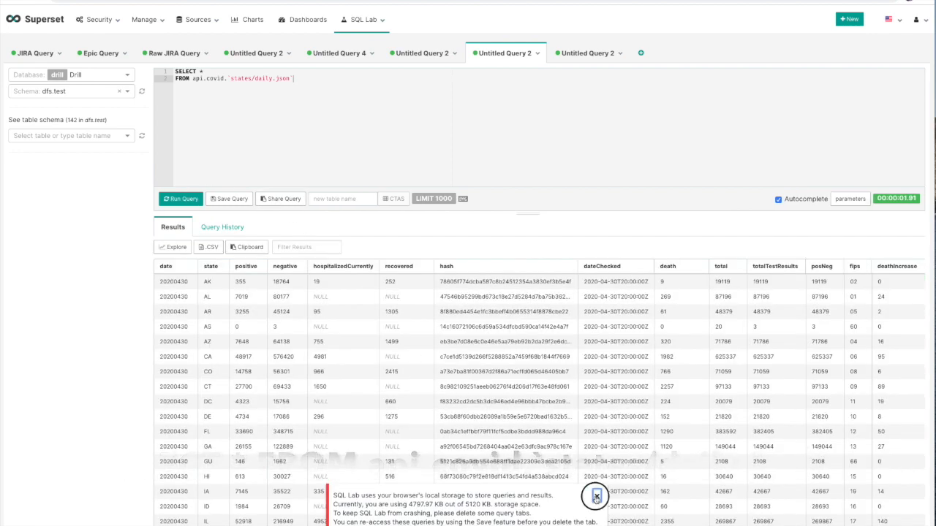
{"action": "left_click", "coordinate": [596, 497]}
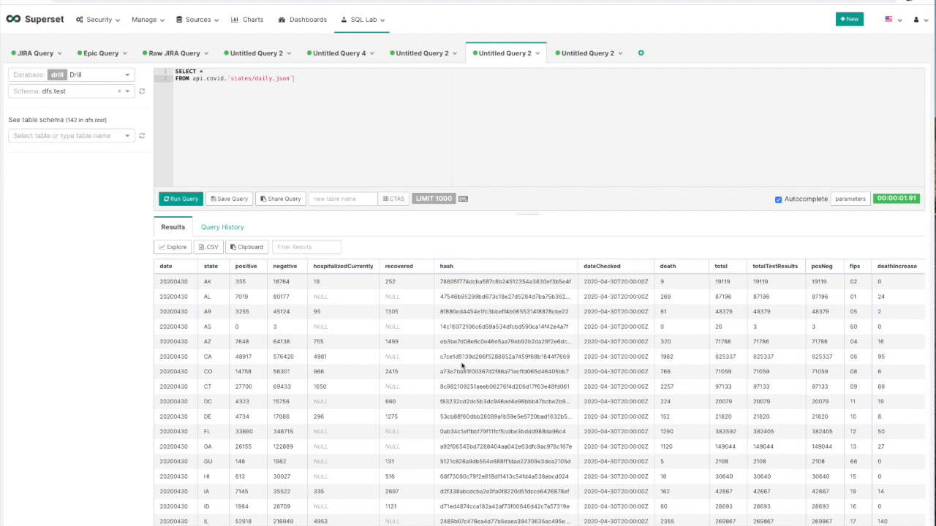
Examine the rows and columns returned by the states/daily.json query.
{"action": "scroll", "coordinate": [406, 373], "scroll_direction": "down", "scroll_amount": 2}
{"action": "scroll", "coordinate": [405, 373], "scroll_direction": "down", "scroll_amount": 5}
{"action": "scroll", "coordinate": [406, 373], "scroll_direction": "up", "scroll_amount": 5}
{"action": "scroll", "coordinate": [406, 373], "scroll_direction": "right", "scroll_amount": 5}
{"action": "scroll", "coordinate": [404, 370], "scroll_direction": "right", "scroll_amount": 3}
{"action": "scroll", "coordinate": [405, 370], "scroll_direction": "left", "scroll_amount": 5}
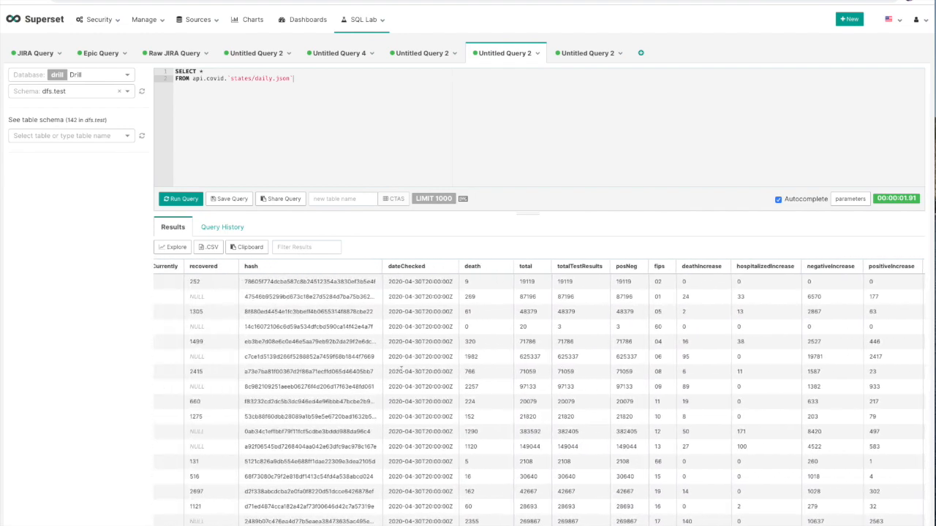
{"action": "scroll", "coordinate": [401, 370], "scroll_direction": "left", "scroll_amount": 2}
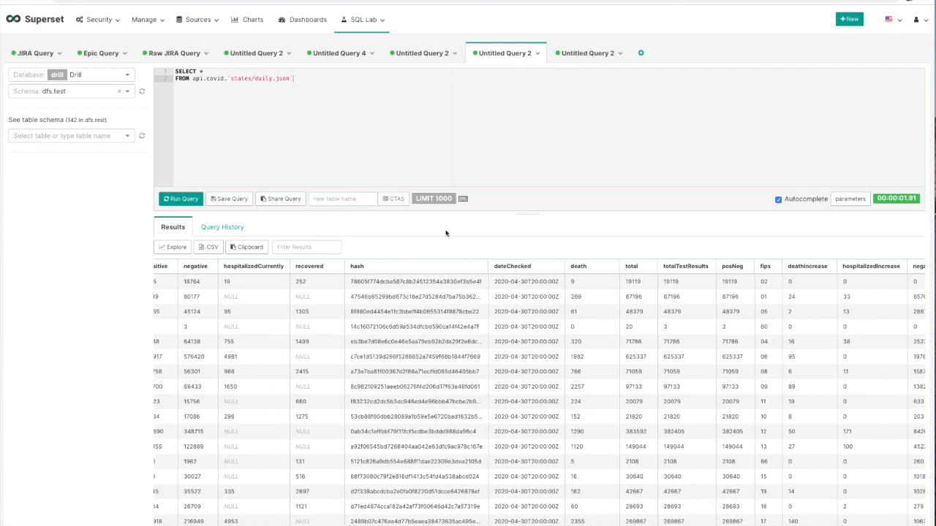
{"action": "scroll", "coordinate": [373, 398], "scroll_direction": "left", "scroll_amount": 3}
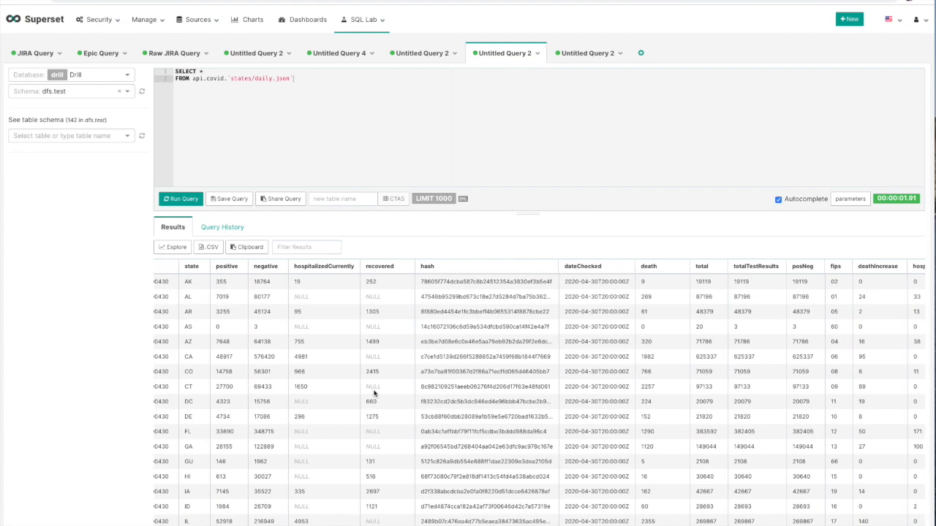
{"action": "scroll", "coordinate": [311, 376], "scroll_direction": "left", "scroll_amount": 1}
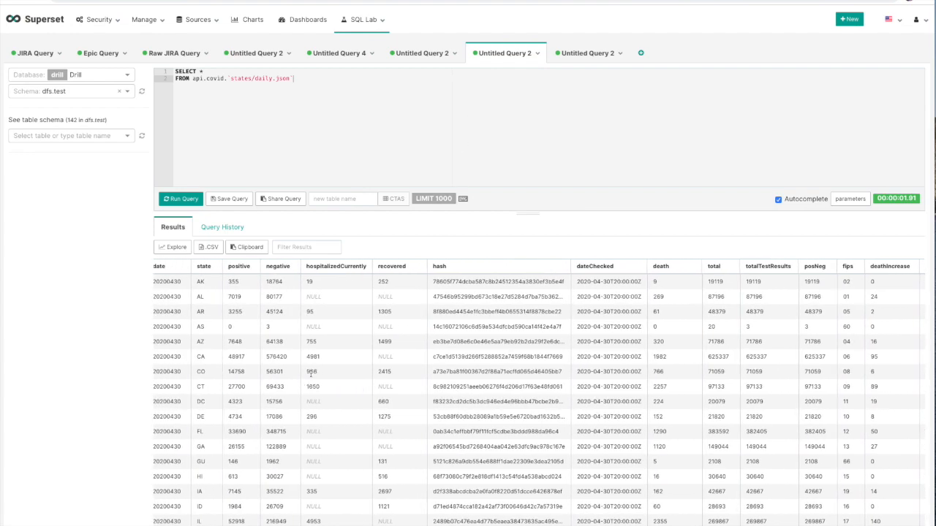
Close the states/daily.json query and rerun the SELECT * query on dfs.test.`state_pop.csvh`.
{"action": "left_click", "coordinate": [538, 56]}
{"action": "left_click", "coordinate": [527, 66]}
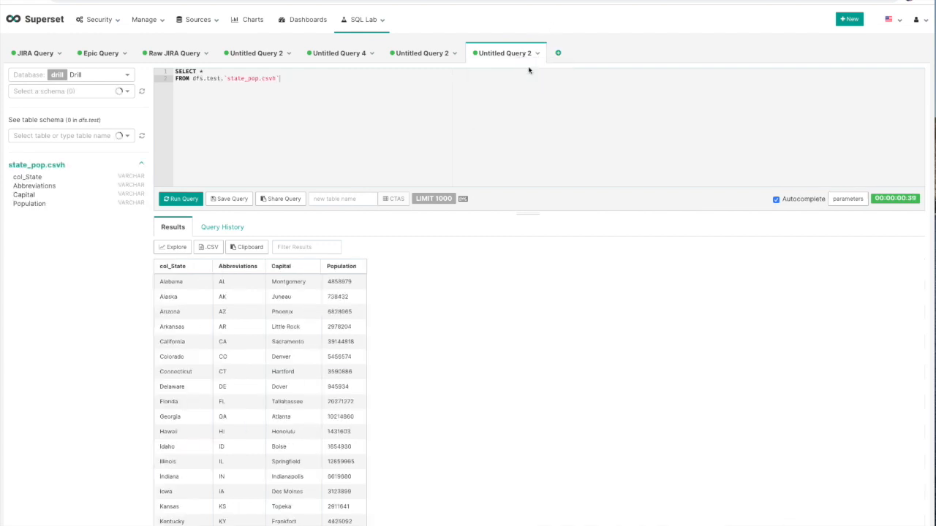
{"action": "left_click", "coordinate": [422, 57]}
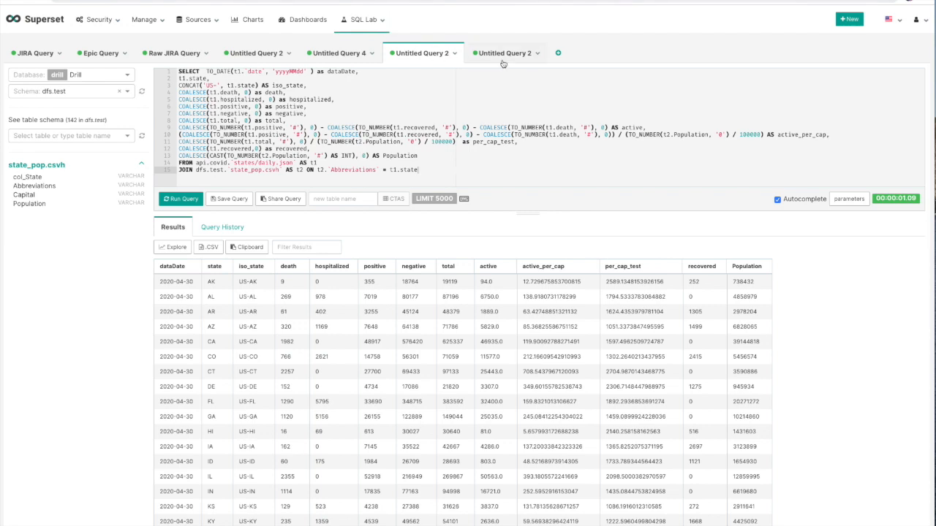
{"action": "left_click", "coordinate": [504, 53]}
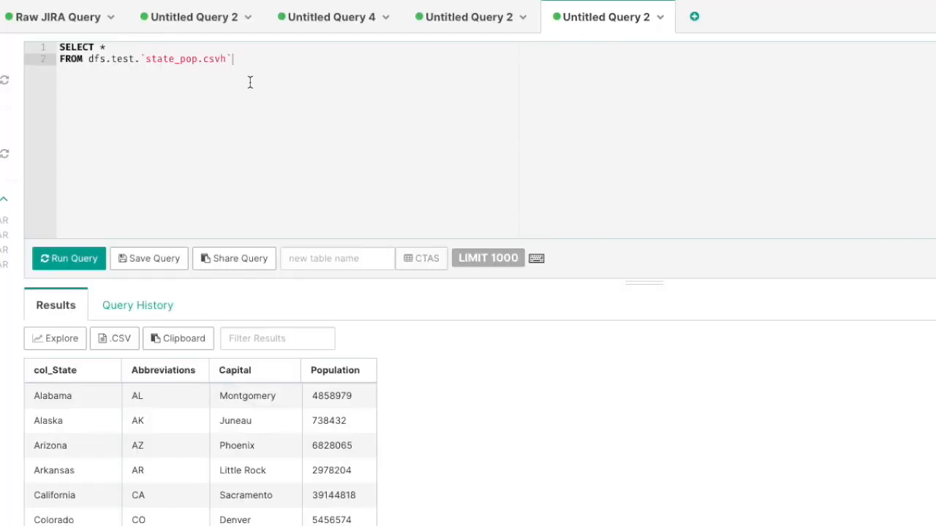
{"action": "left_click", "coordinate": [65, 265]}
{"action": "scroll", "coordinate": [261, 498], "scroll_direction": "down", "scroll_amount": 1}
{"action": "scroll", "coordinate": [263, 497], "scroll_direction": "up", "scroll_amount": 1}
Close the standalone state_pop.csvh query and run the query joining states/daily.json with state_pop.csvh on the state abbreviation.
{"action": "left_click", "coordinate": [659, 18]}
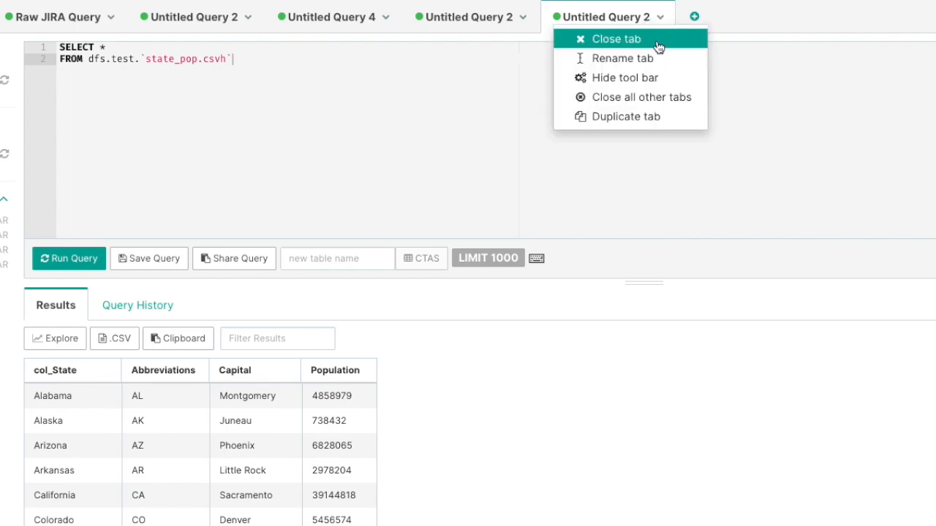
{"action": "left_click", "coordinate": [619, 40]}
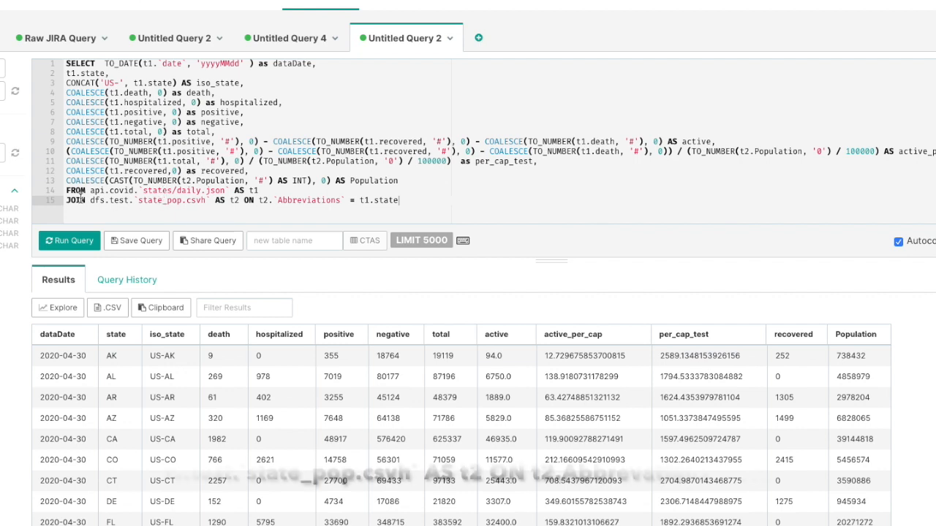
{"action": "left_click_drag", "start_coordinate": [67, 199], "coordinate": [397, 198]}
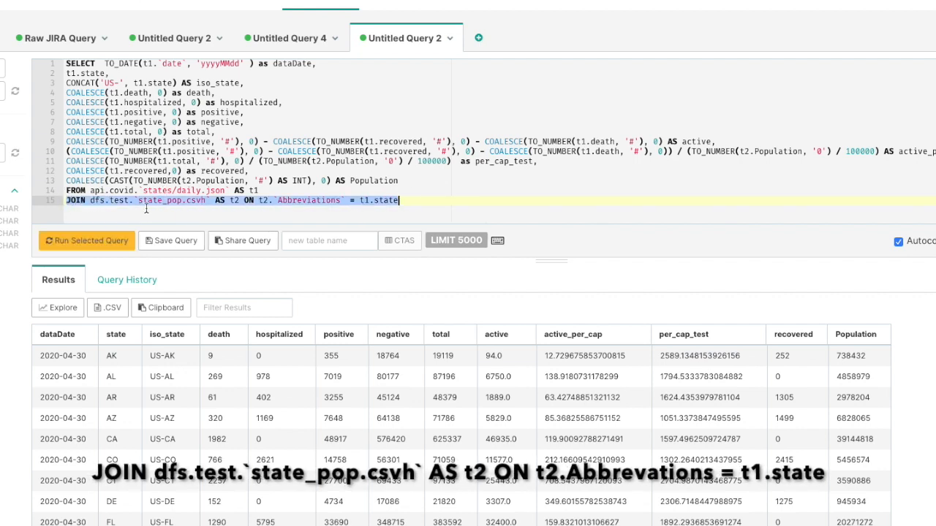
{"action": "left_click", "coordinate": [133, 199]}
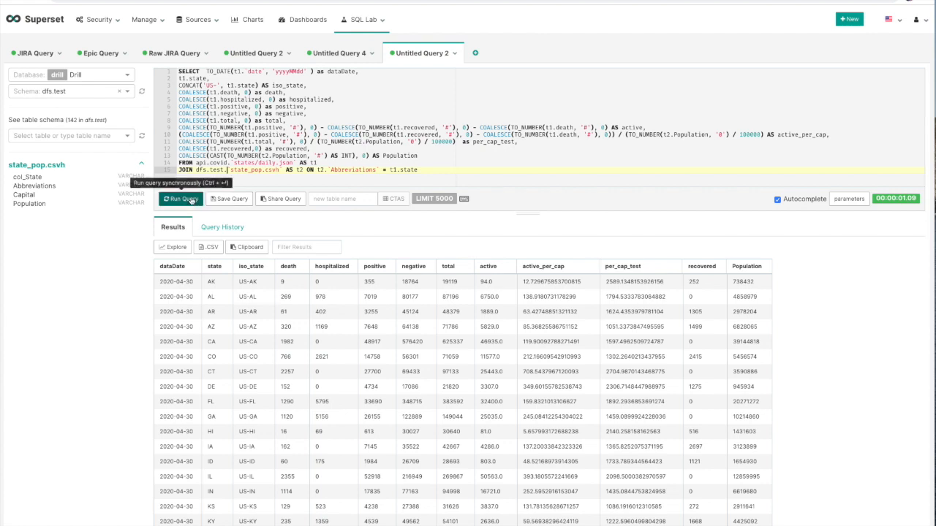
{"action": "left_click", "coordinate": [73, 240]}
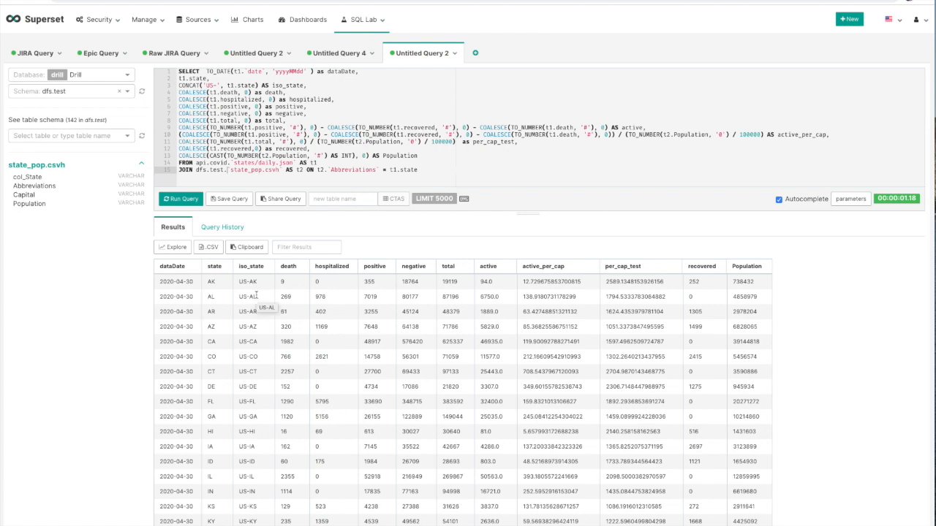
Explore the joined query's results as a chart and set its visualization type to Filter Box.
{"action": "left_click", "coordinate": [177, 247]}
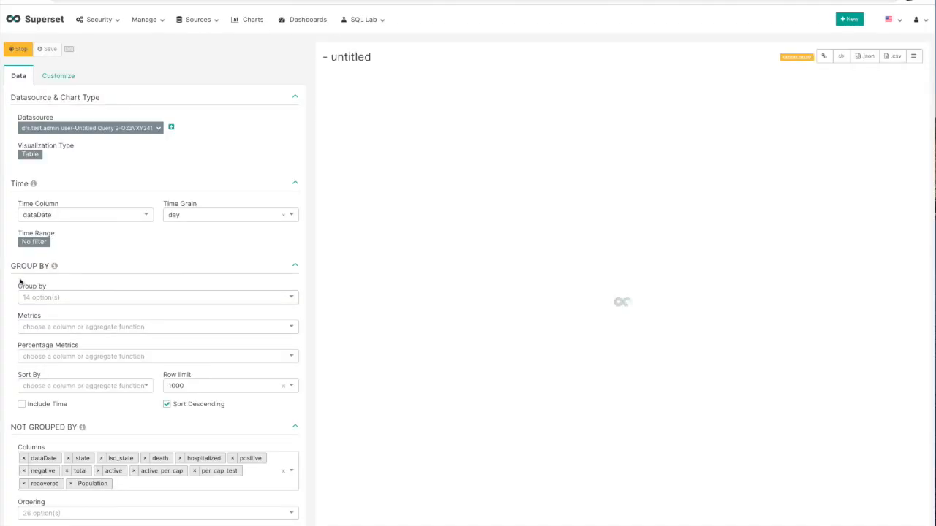
{"action": "left_click", "coordinate": [31, 155]}
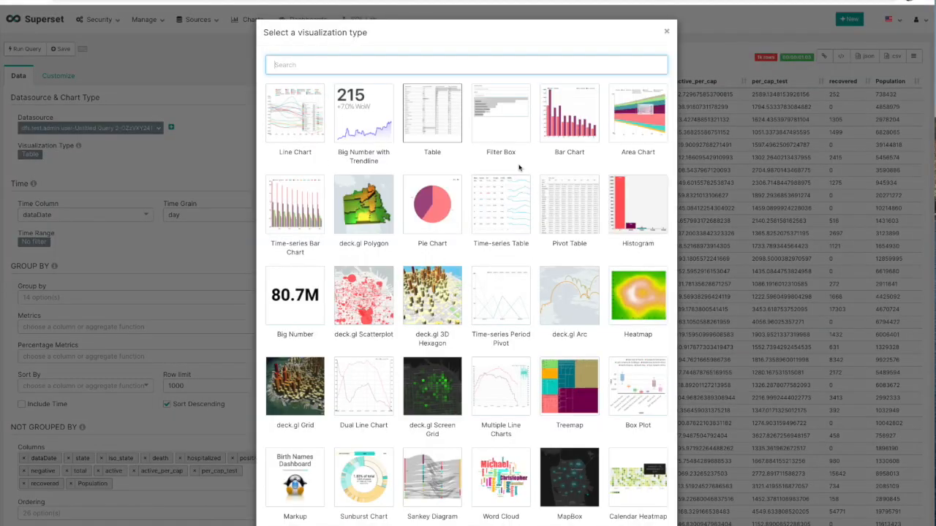
{"action": "left_click", "coordinate": [507, 136]}
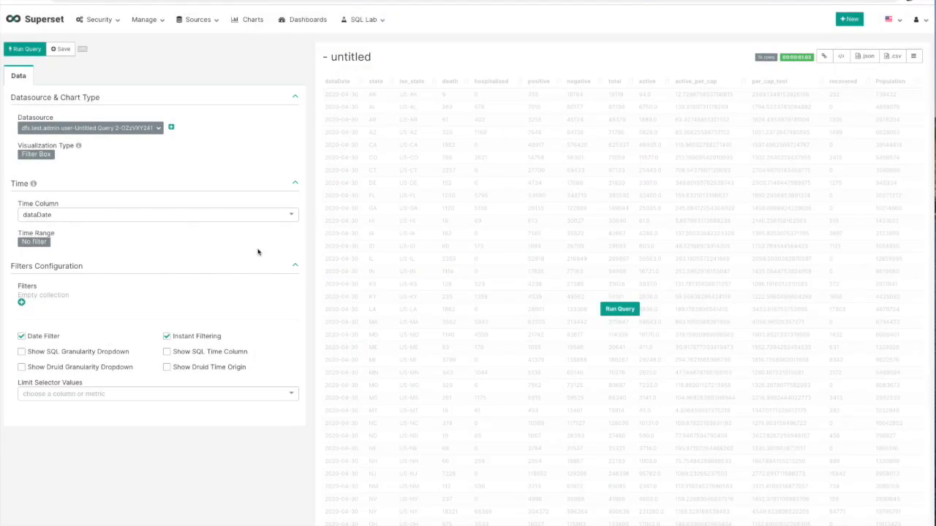
Add a filter on the state column with the label State and run the filter box query.
{"action": "left_click", "coordinate": [24, 302]}
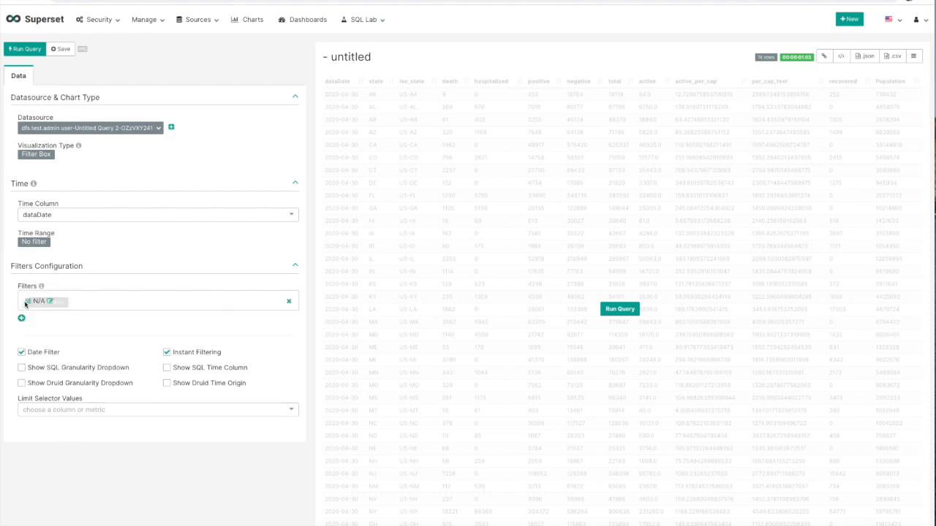
{"action": "left_click", "coordinate": [289, 306]}
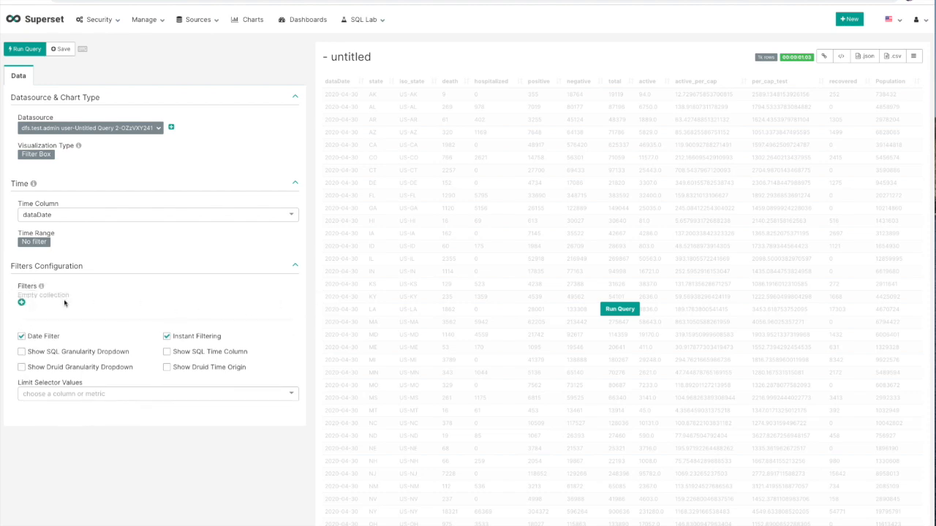
{"action": "left_click", "coordinate": [22, 302]}
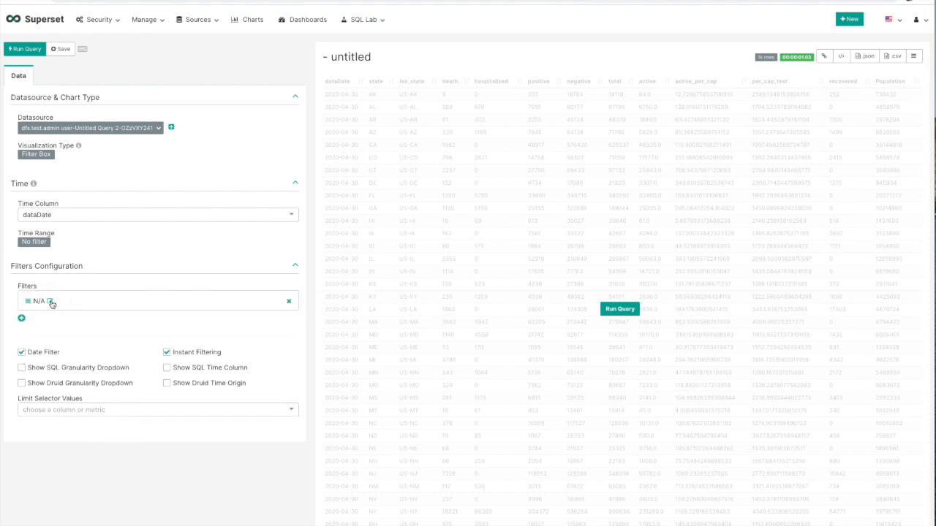
{"action": "left_click", "coordinate": [51, 302]}
{"action": "left_click", "coordinate": [216, 258]}
{"action": "left_click", "coordinate": [188, 272]}
{"action": "left_click", "coordinate": [156, 272]}
{"action": "type", "text": "State"}
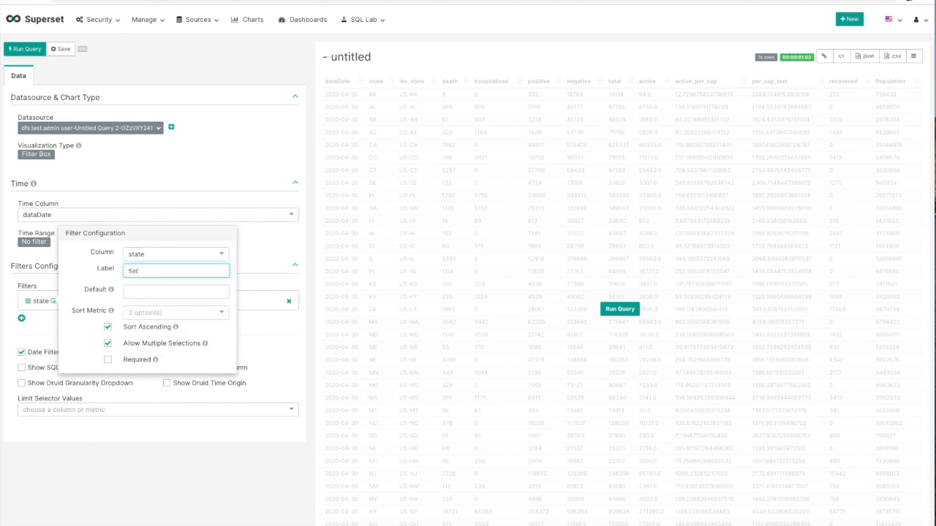
{"action": "left_click", "coordinate": [275, 269]}
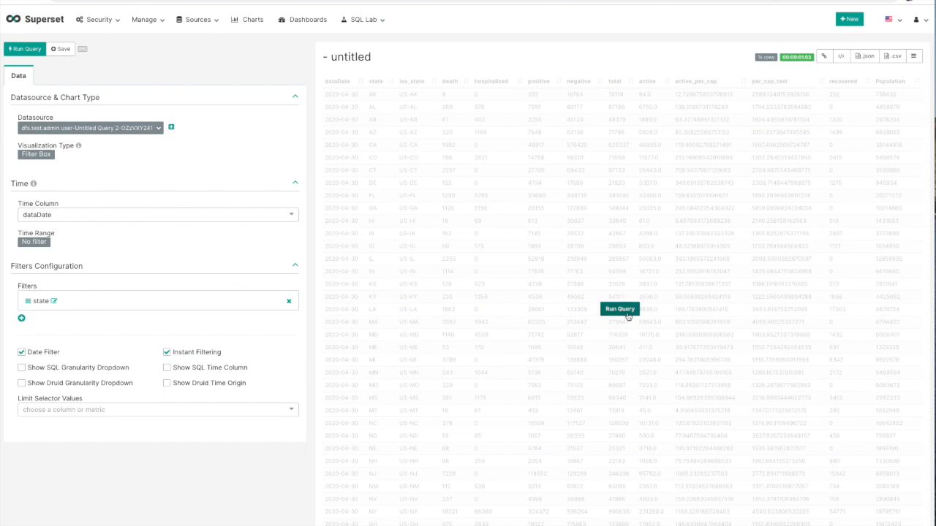
{"action": "left_click", "coordinate": [619, 313]}
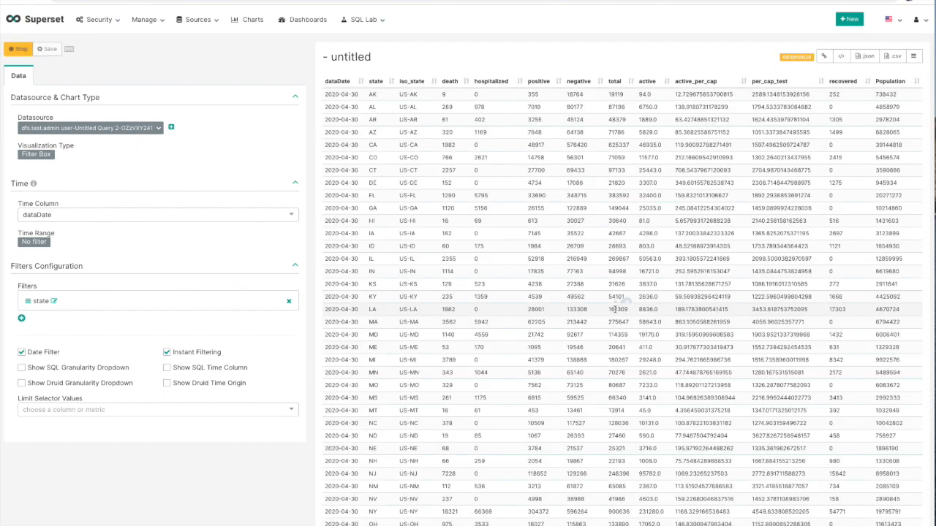
{"action": "left_click", "coordinate": [420, 118]}
{"action": "left_click", "coordinate": [519, 79]}
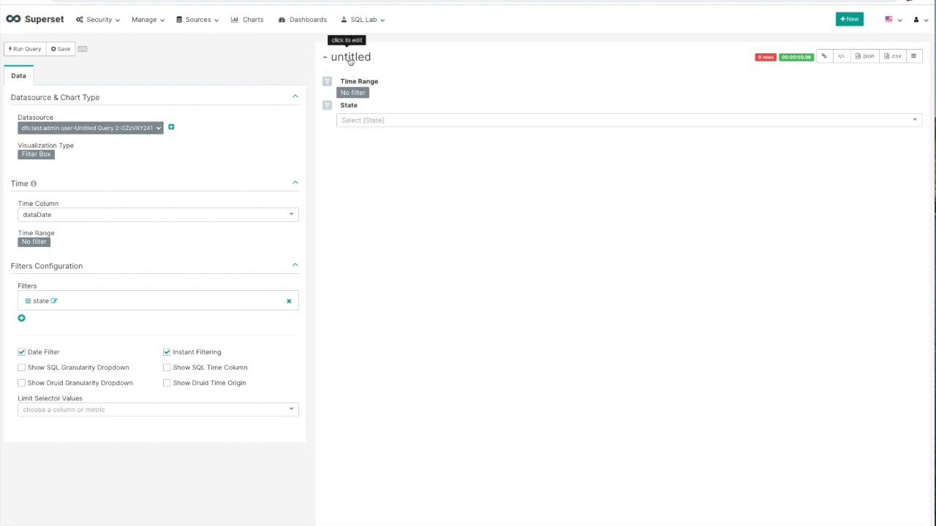
Save the filter box chart as Filters and add it to a new dashboard named Covid Demo.
{"action": "left_click", "coordinate": [61, 49]}
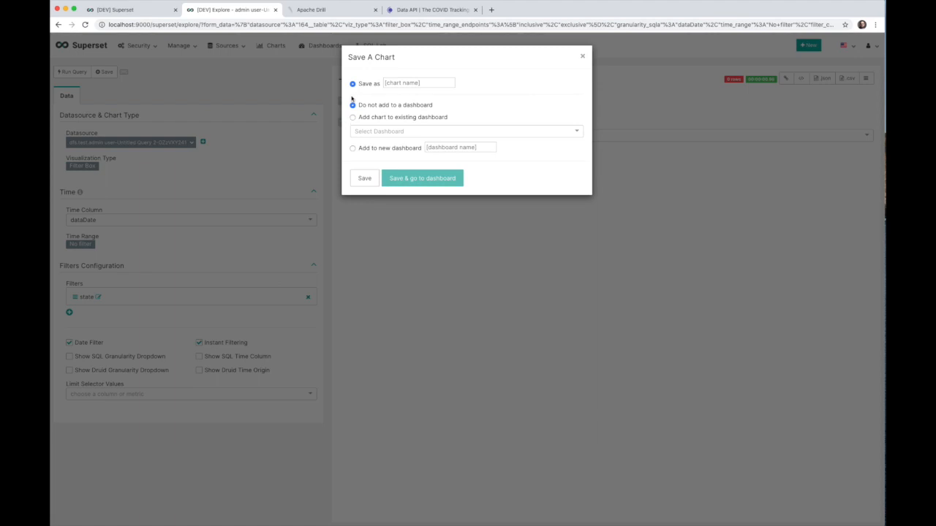
{"action": "left_click", "coordinate": [397, 80]}
{"action": "type", "text": "Filters"}
{"action": "key", "text": "Tab"}
{"action": "left_click", "coordinate": [377, 149]}
{"action": "left_click", "coordinate": [463, 150]}
{"action": "type", "text": "Covid Demo"}
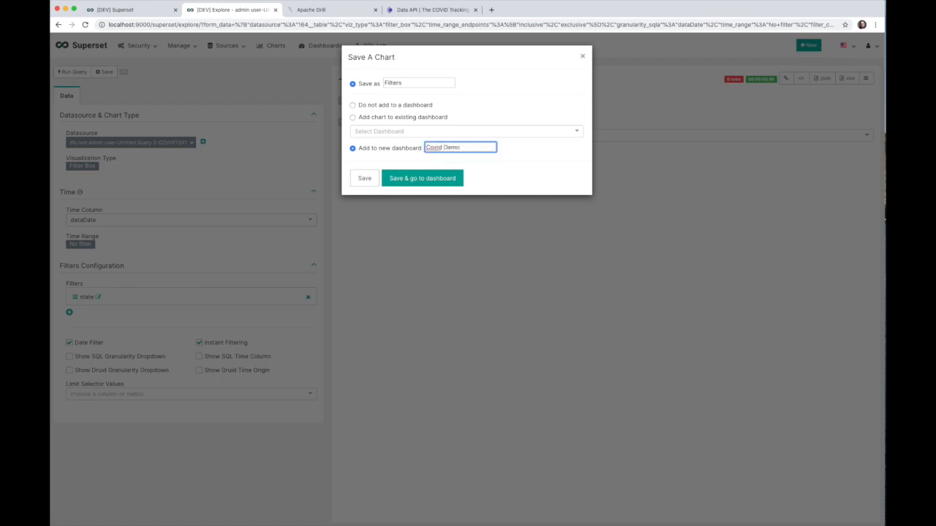
{"action": "left_click", "coordinate": [364, 179]}
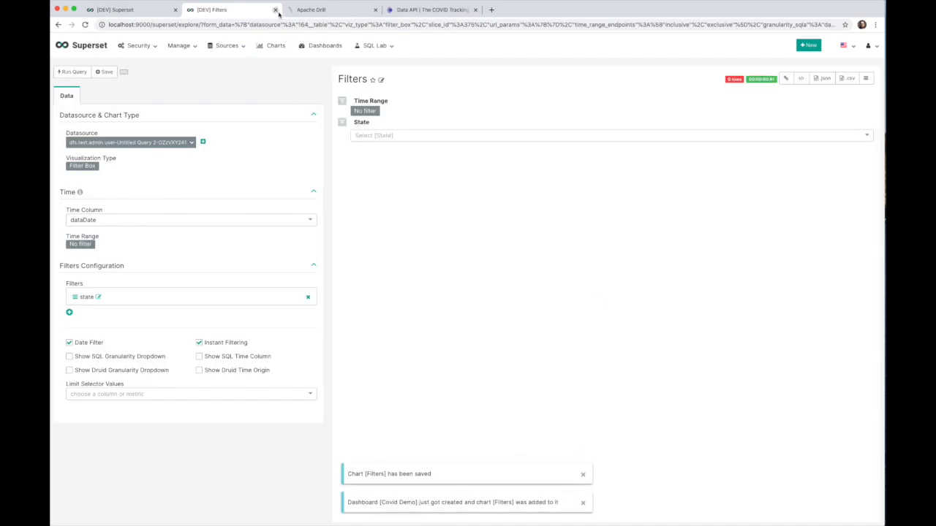
Close the Filters chart and explore the joined query's results again as a Line Chart.
{"action": "left_click", "coordinate": [275, 9]}
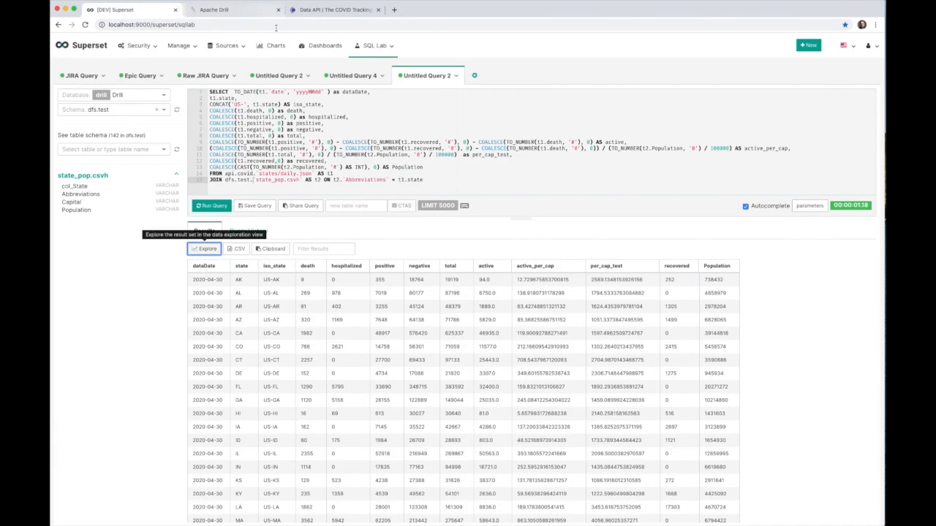
{"action": "left_click", "coordinate": [207, 249]}
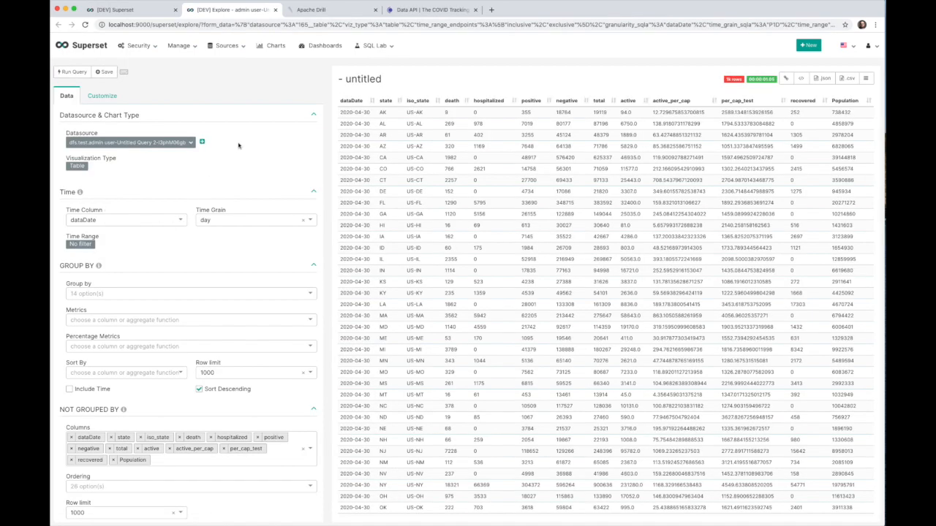
{"action": "left_click", "coordinate": [77, 167]}
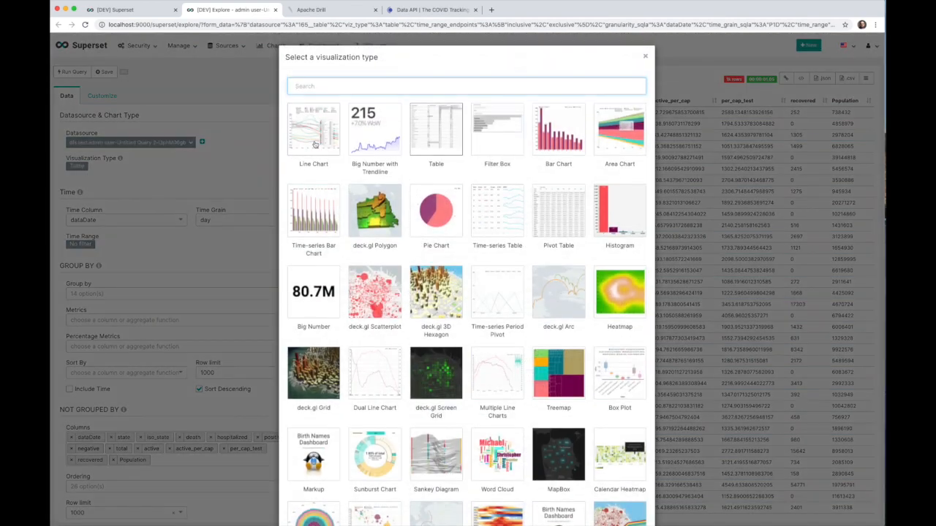
{"action": "left_click", "coordinate": [322, 232]}
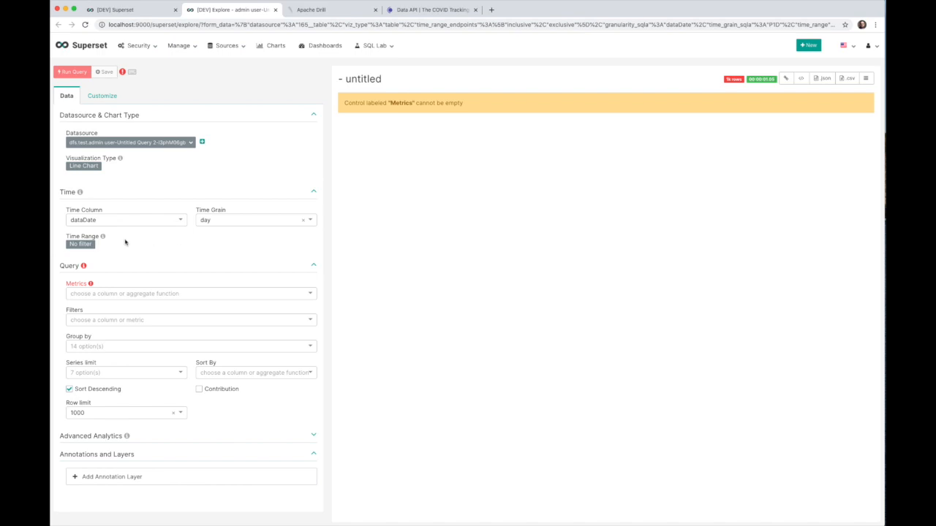
Add a metric labelled Deaths that sums the death column.
{"action": "left_click", "coordinate": [308, 295]}
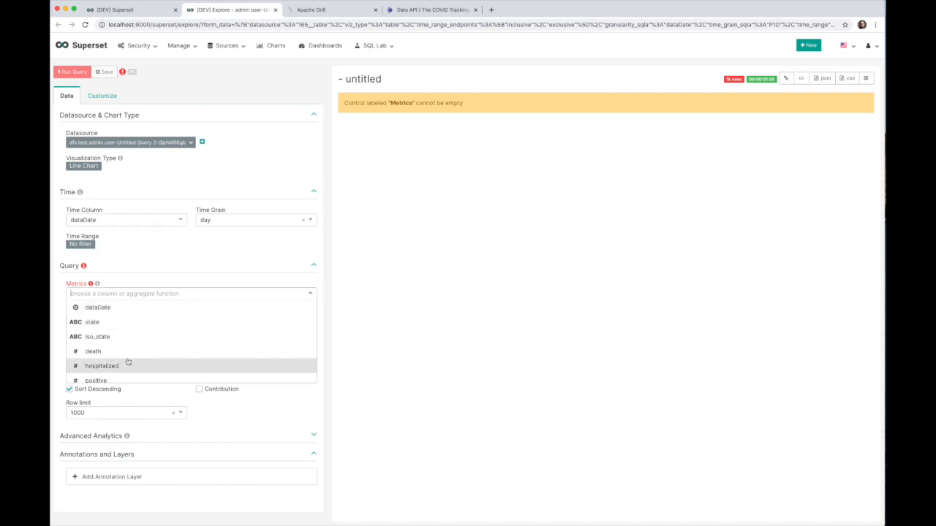
{"action": "scroll", "coordinate": [127, 359], "scroll_direction": "down", "scroll_amount": 2}
{"action": "scroll", "coordinate": [127, 359], "scroll_direction": "up", "scroll_amount": 2}
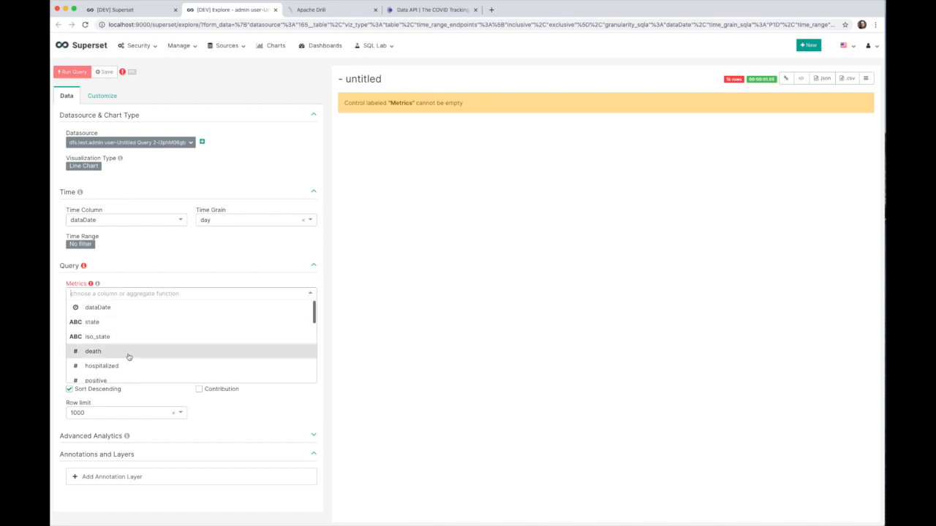
{"action": "left_click", "coordinate": [125, 355]}
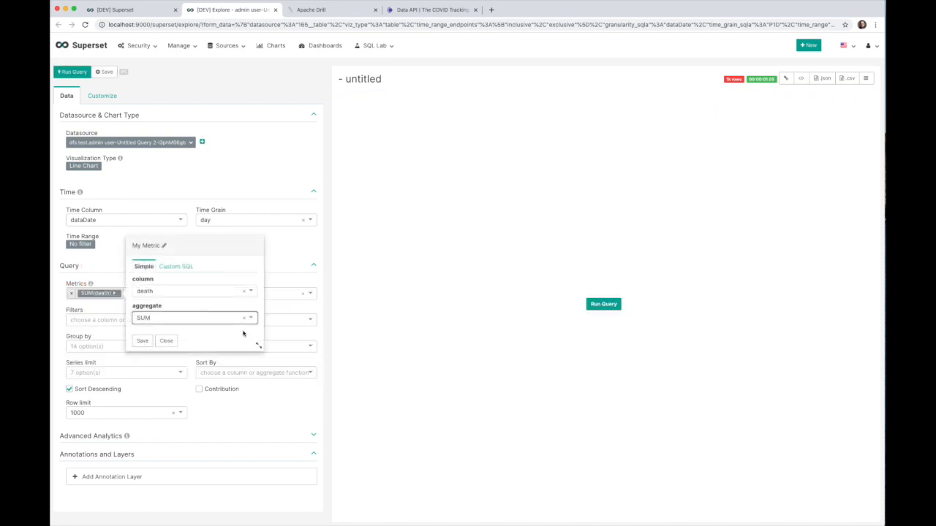
{"action": "left_click", "coordinate": [163, 246]}
{"action": "type", "text": "Deaths"}
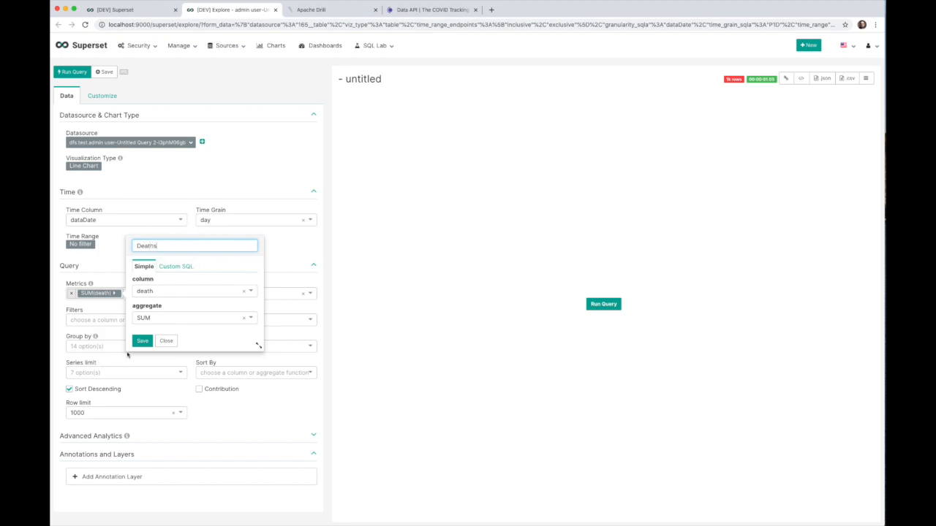
{"action": "left_click", "coordinate": [142, 341]}
Add a metric labelled Hospitalizations that sums the hospitalized column.
{"action": "left_click", "coordinate": [152, 294]}
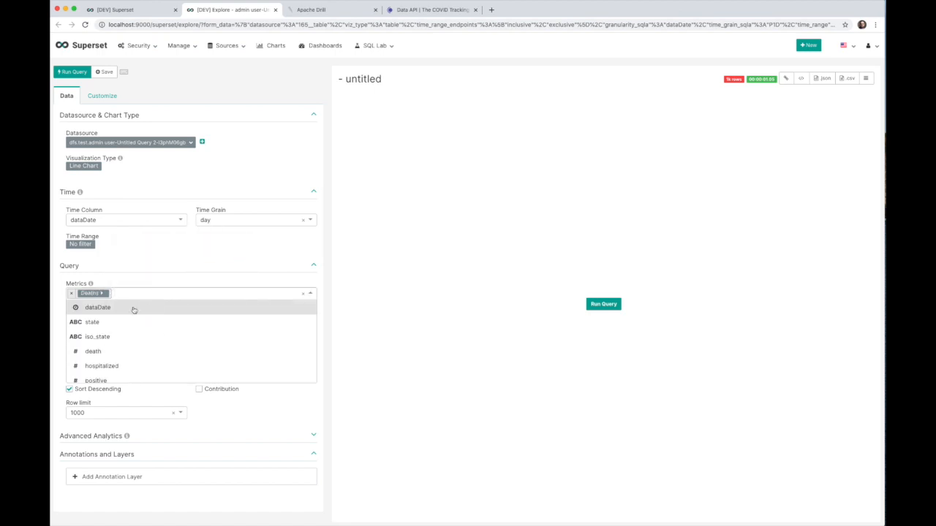
{"action": "left_click", "coordinate": [102, 366]}
{"action": "left_click", "coordinate": [223, 247]}
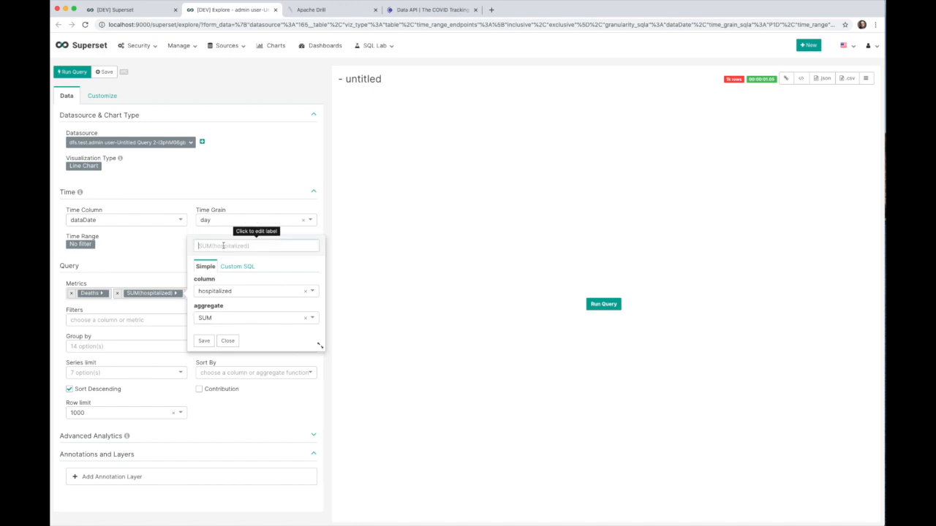
{"action": "type", "text": "Hospita"}
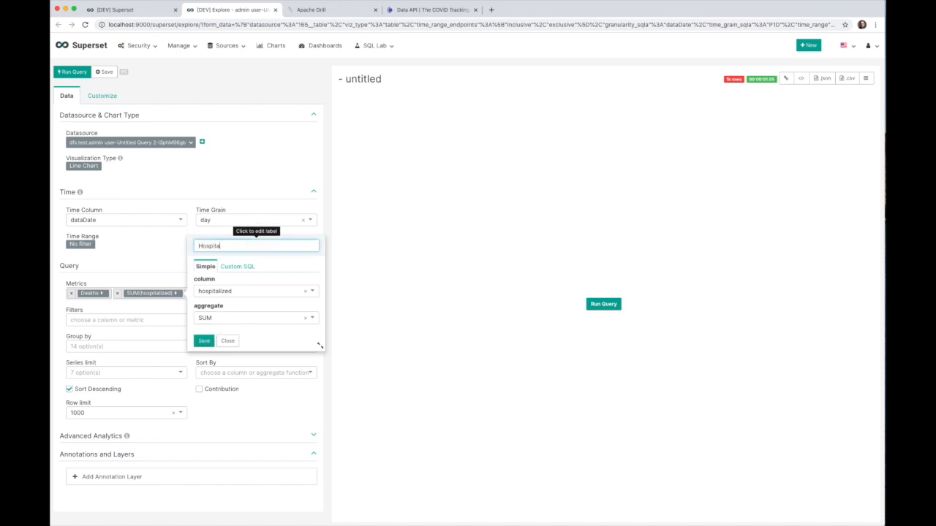
{"action": "type", "text": "lizations"}
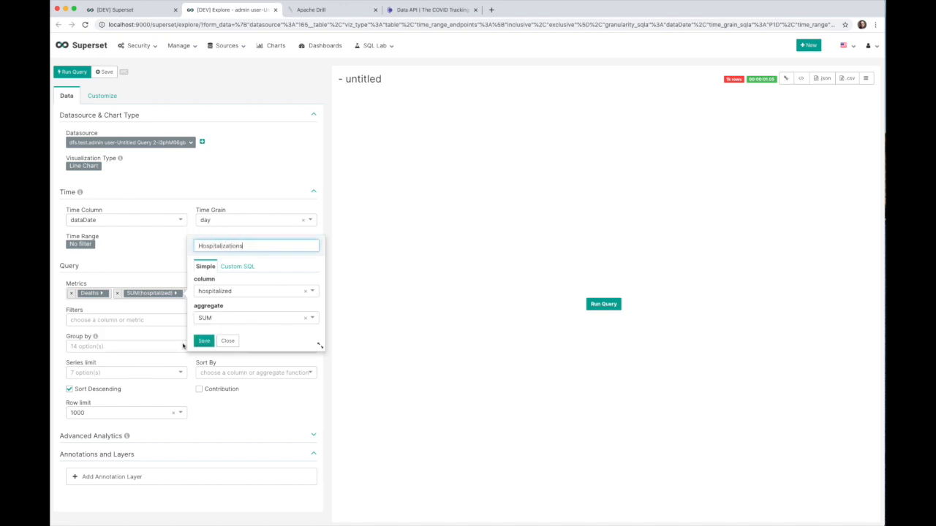
{"action": "left_click", "coordinate": [204, 341]}
Add a metric labelled Recoveries that sums the recovered column.
{"action": "left_click", "coordinate": [198, 296]}
{"action": "scroll", "coordinate": [134, 355], "scroll_direction": "down", "scroll_amount": 2}
{"action": "scroll", "coordinate": [131, 357], "scroll_direction": "down", "scroll_amount": 3}
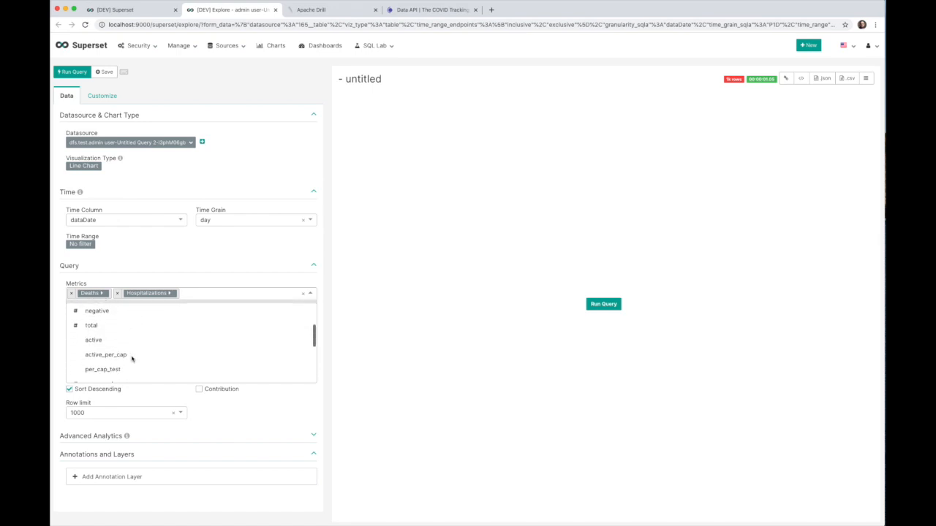
{"action": "left_click", "coordinate": [132, 356]}
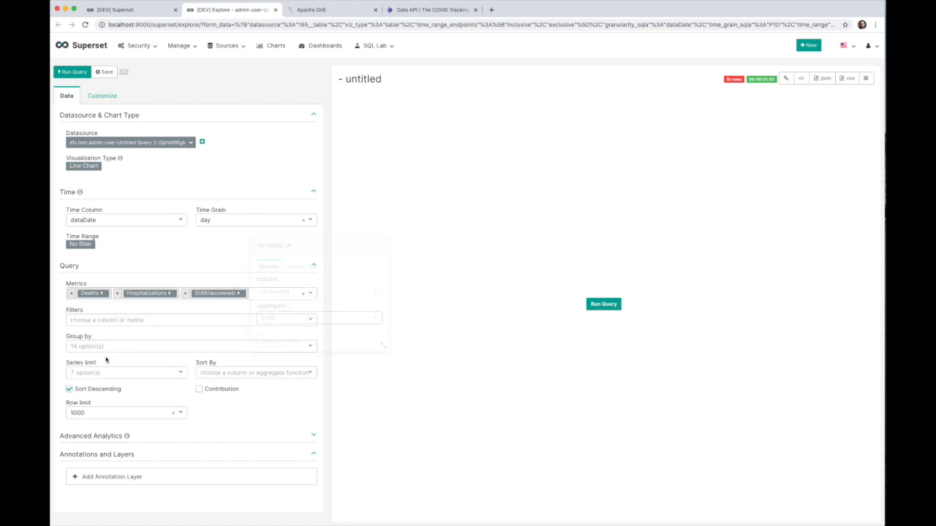
{"action": "left_click", "coordinate": [284, 246]}
{"action": "type", "text": "Recoveries"}
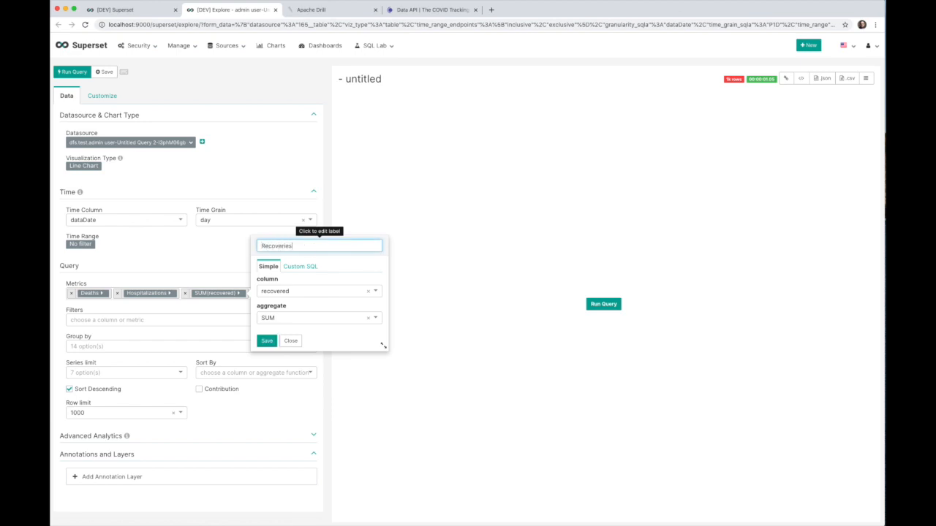
{"action": "left_click", "coordinate": [267, 341]}
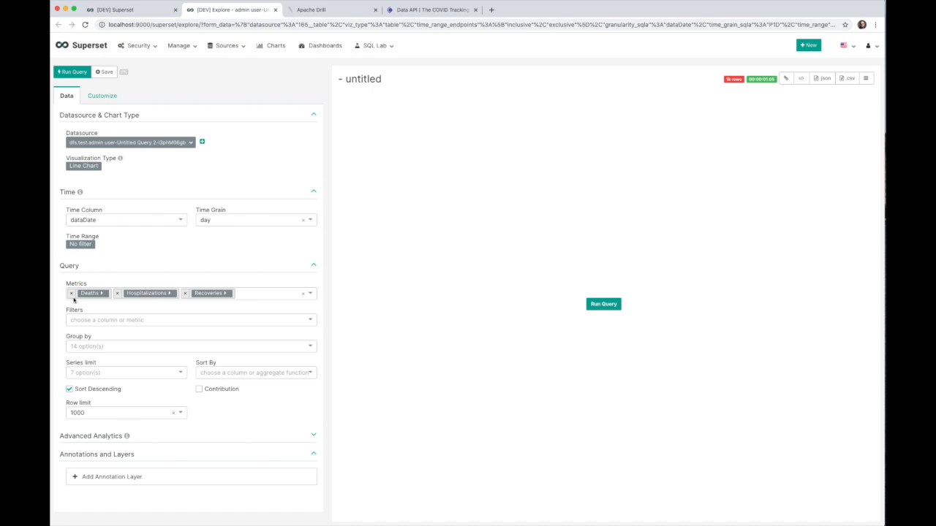
Add a metric labelled Active Cases on the active column with the SUM aggregate.
{"action": "left_click", "coordinate": [277, 297]}
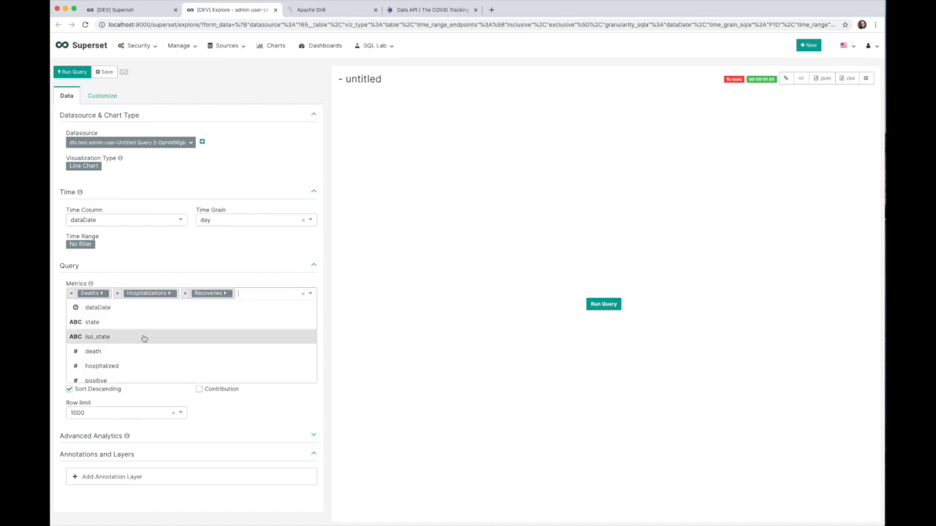
{"action": "scroll", "coordinate": [121, 371], "scroll_direction": "down", "scroll_amount": 2}
{"action": "scroll", "coordinate": [123, 372], "scroll_direction": "down", "scroll_amount": 3}
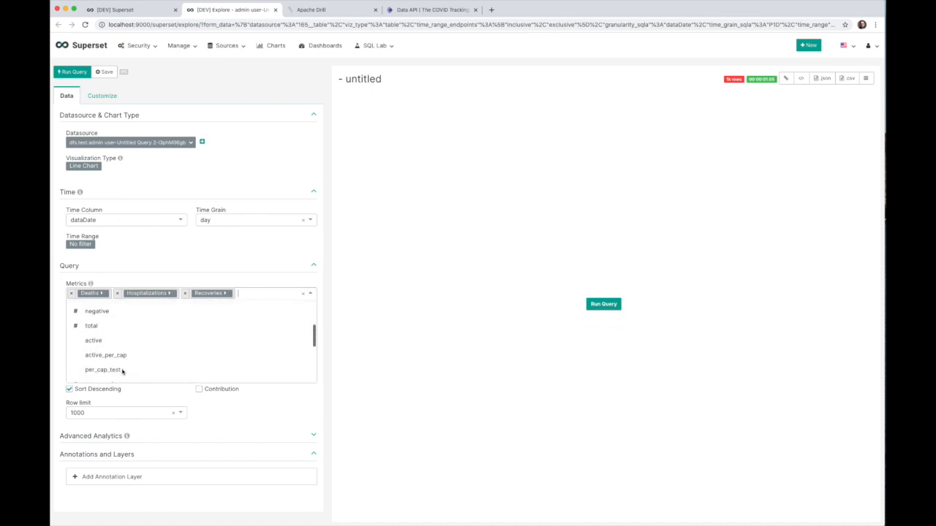
{"action": "left_click", "coordinate": [106, 352]}
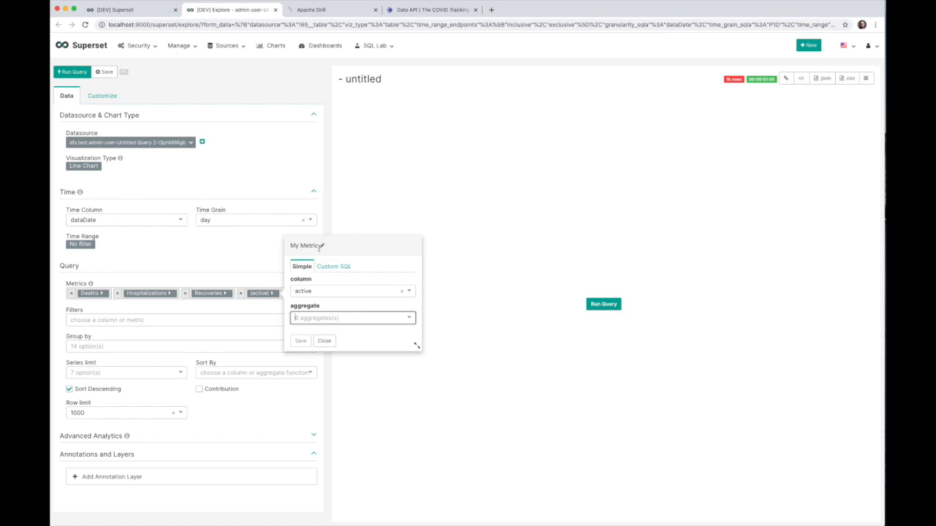
{"action": "left_click", "coordinate": [319, 246]}
{"action": "type", "text": "Active Cases"}
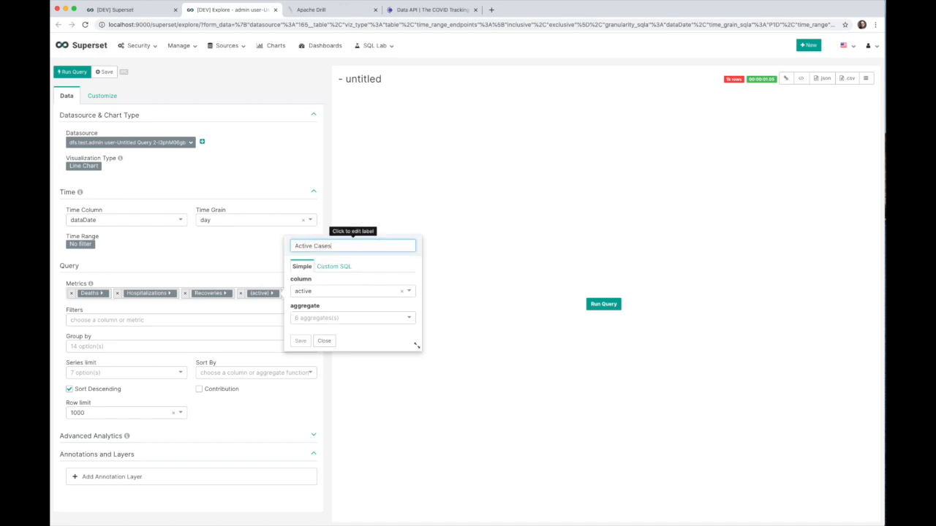
{"action": "left_click", "coordinate": [346, 321]}
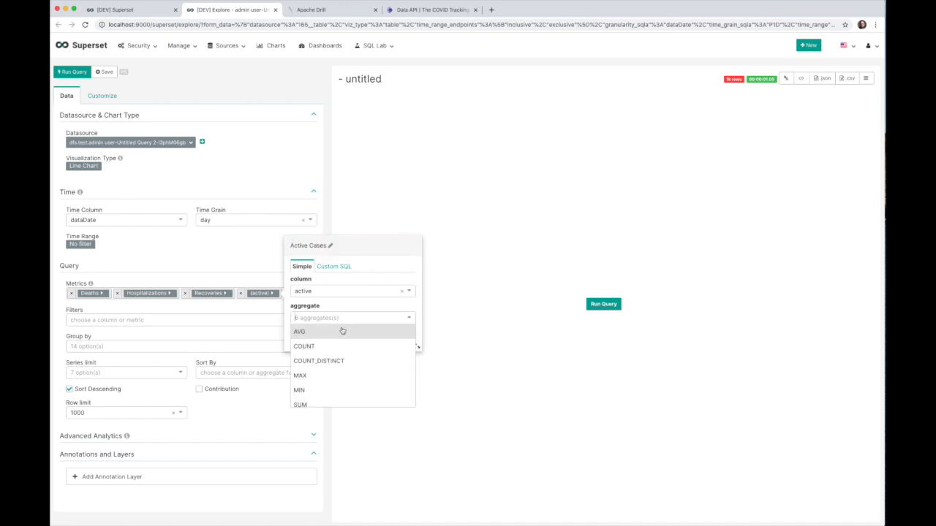
{"action": "left_click", "coordinate": [314, 402]}
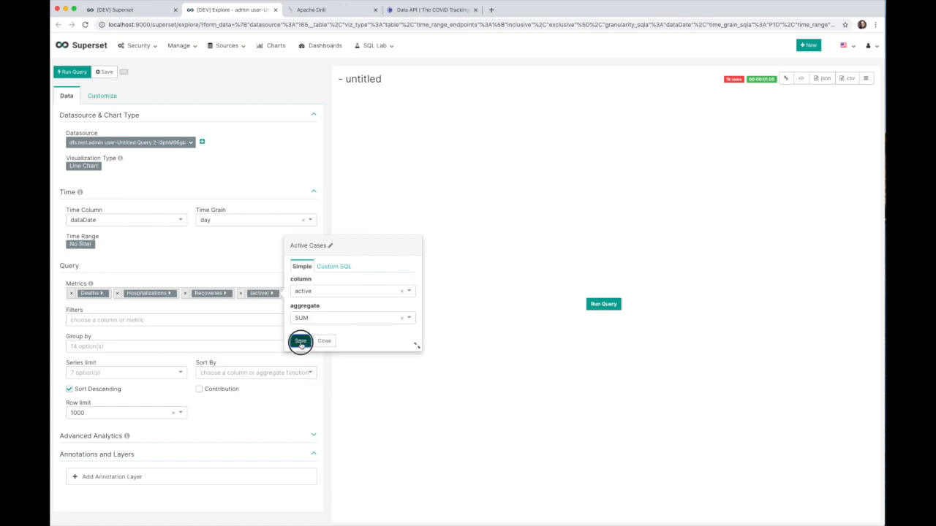
{"action": "left_click", "coordinate": [299, 341]}
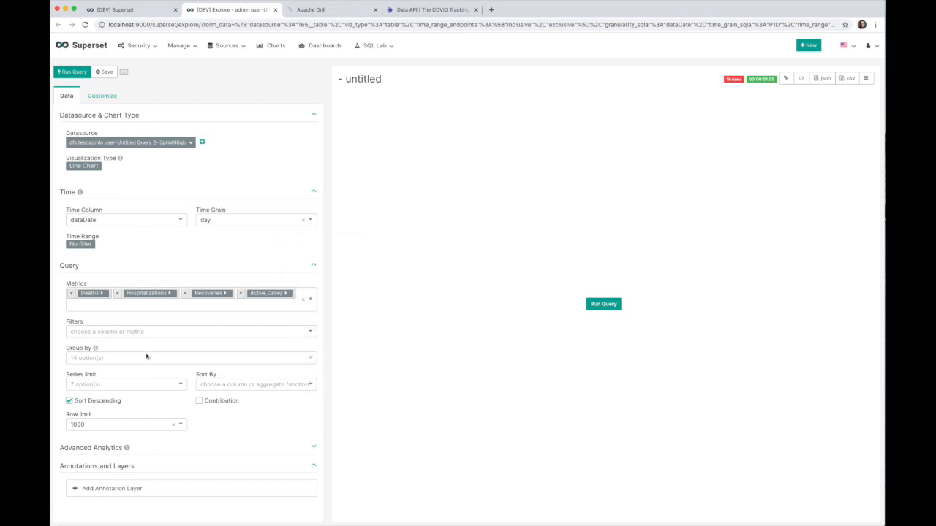
Clear the line chart's row limit and run its query.
{"action": "left_click", "coordinate": [173, 425]}
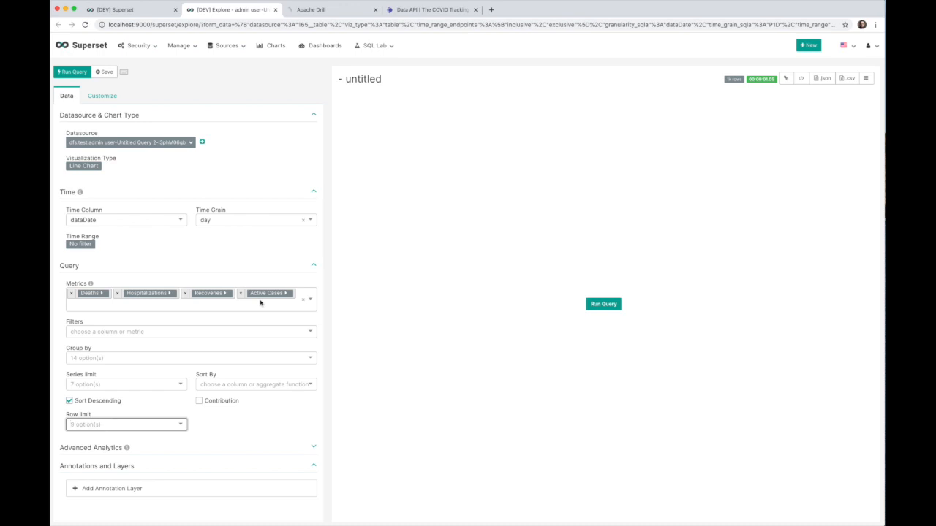
{"action": "left_click", "coordinate": [603, 304]}
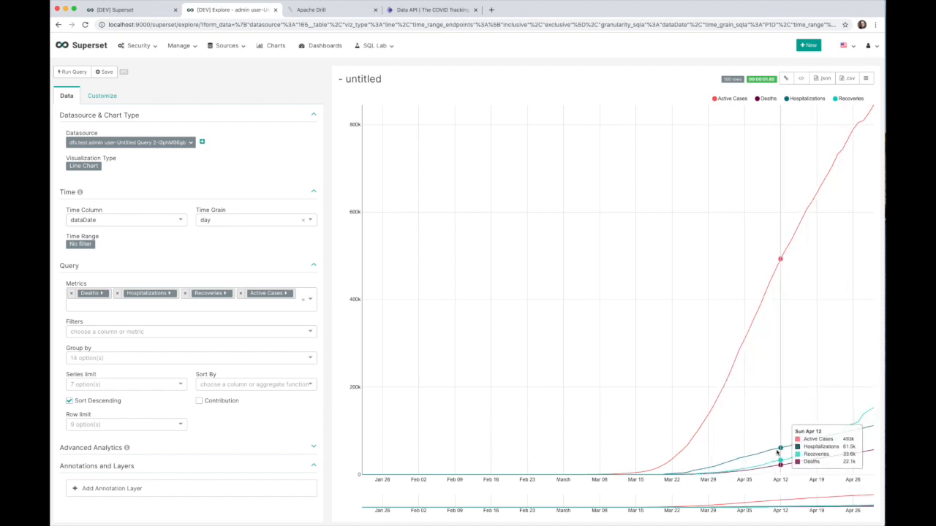
Narrow the line chart's date range to about March 11 to 24 and examine the four series.
{"action": "mouse_move", "coordinate": [610, 510]}
{"action": "left_mouse_down"}
{"action": "mouse_move", "coordinate": [758, 512]}
{"action": "mouse_move", "coordinate": [684, 510]}
{"action": "left_mouse_up"}
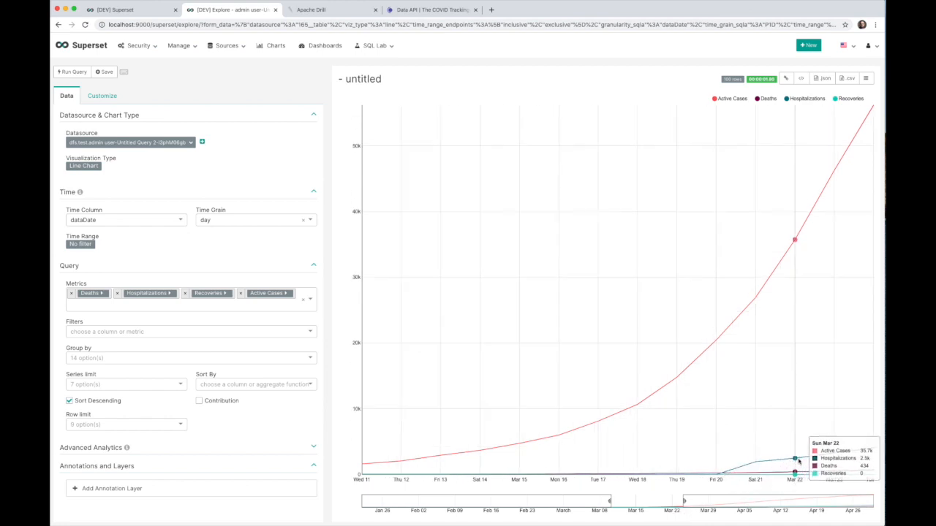
{"action": "left_click", "coordinate": [718, 100]}
{"action": "left_click", "coordinate": [727, 100]}
{"action": "left_click", "coordinate": [762, 101]}
{"action": "left_click", "coordinate": [762, 102]}
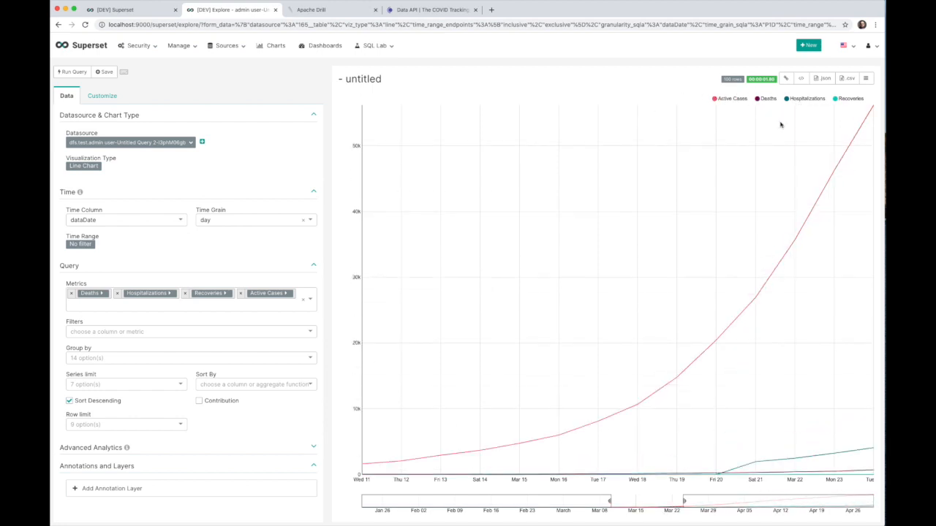
Expand the line chart's range selection back to the full date span.
{"action": "left_click_drag", "start_coordinate": [683, 501], "coordinate": [611, 502]}
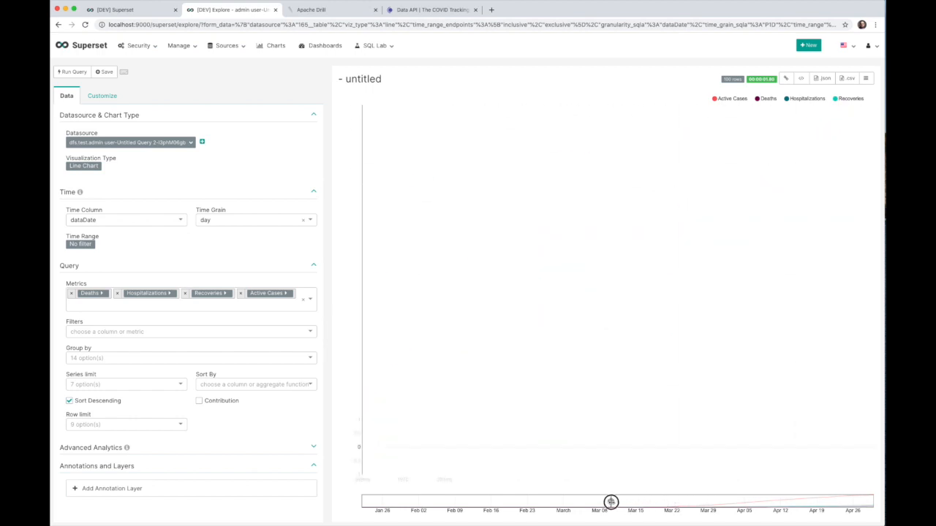
{"action": "left_click", "coordinate": [611, 501]}
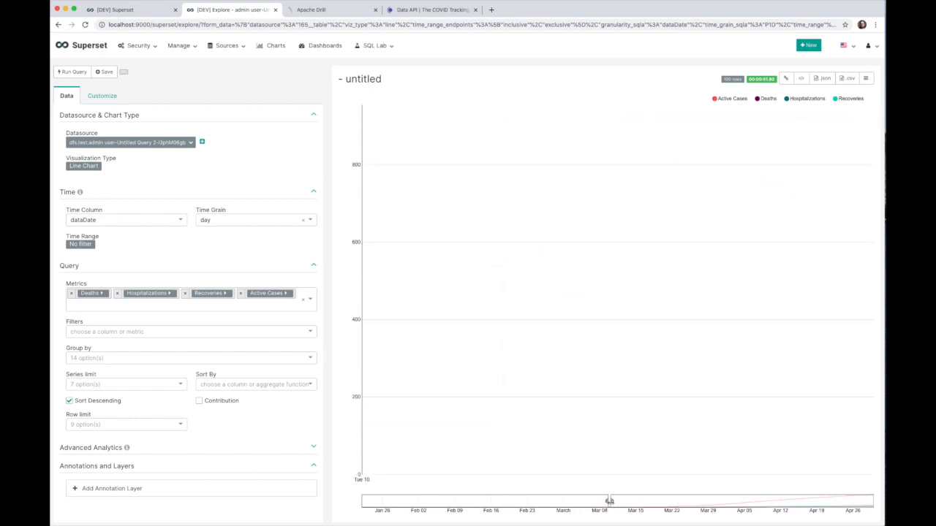
{"action": "left_click", "coordinate": [611, 502]}
{"action": "left_click", "coordinate": [611, 502]}
{"action": "left_click", "coordinate": [606, 504]}
{"action": "left_click", "coordinate": [610, 502]}
{"action": "left_click_drag", "start_coordinate": [608, 502], "coordinate": [874, 503]}
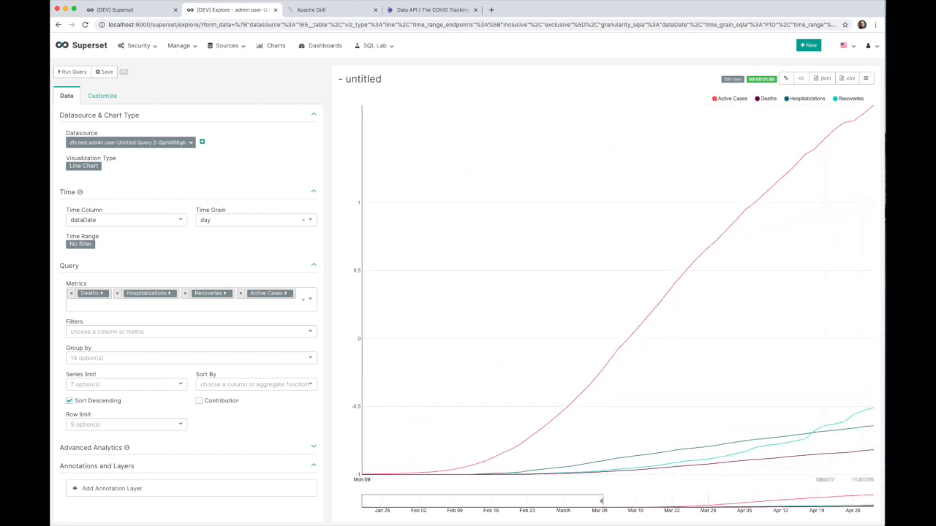
{"action": "left_click_drag", "start_coordinate": [603, 502], "coordinate": [359, 502]}
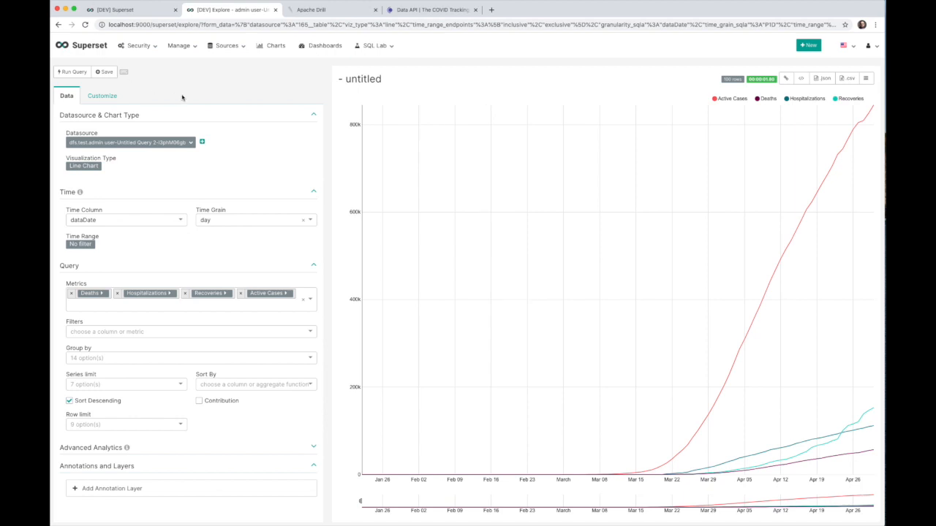
Save the chart as Covid Trends and add it to the existing Covid Demo dashboard.
{"action": "left_click", "coordinate": [106, 72]}
{"action": "left_click", "coordinate": [411, 83]}
{"action": "type", "text": "Tren"}
{"action": "key", "text": "BackSpace"}
{"action": "key", "text": "BackSpace"}
{"action": "key", "text": "BackSpace"}
{"action": "key", "text": "BackSpace"}
{"action": "type", "text": "Covid"}
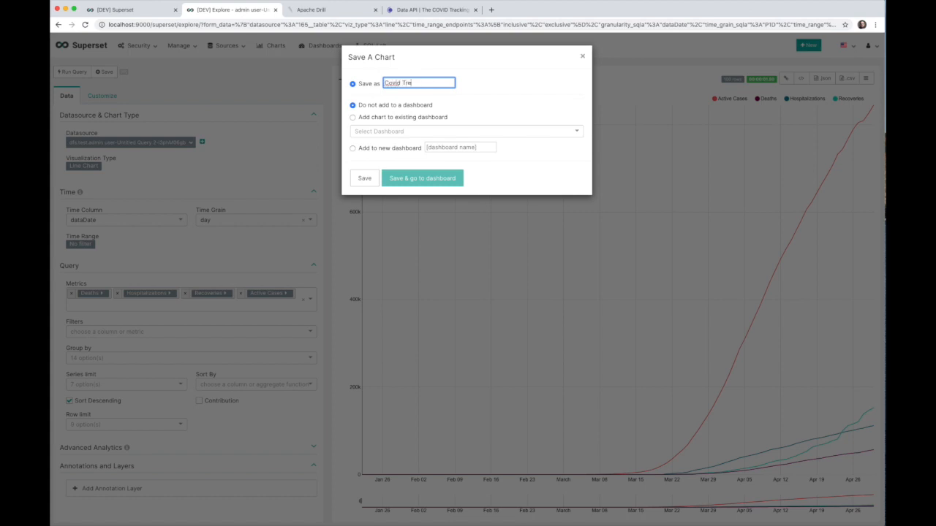
{"action": "left_click", "coordinate": [417, 119]}
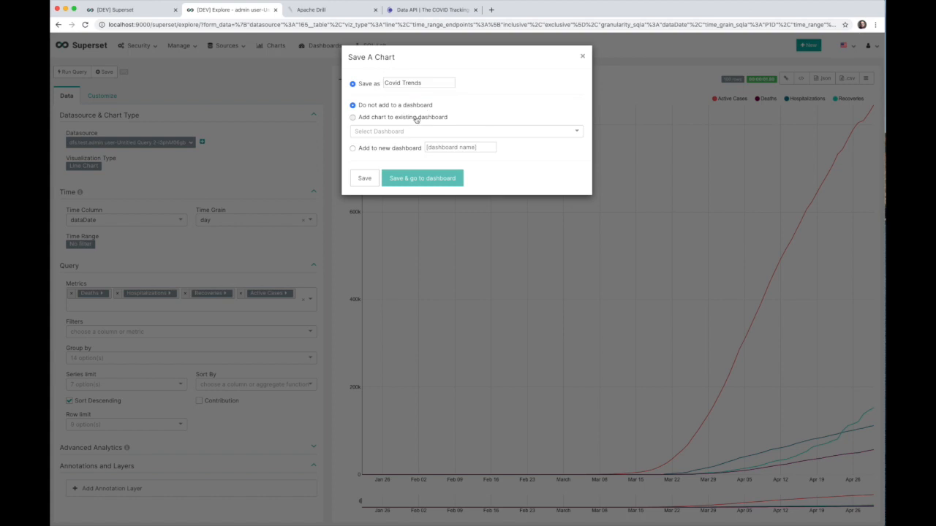
{"action": "left_click", "coordinate": [434, 131]}
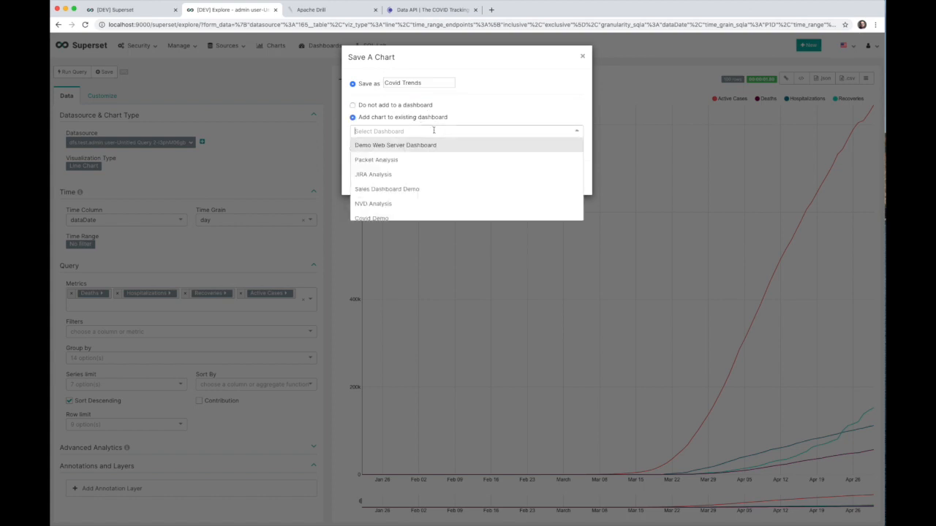
{"action": "left_click", "coordinate": [384, 217]}
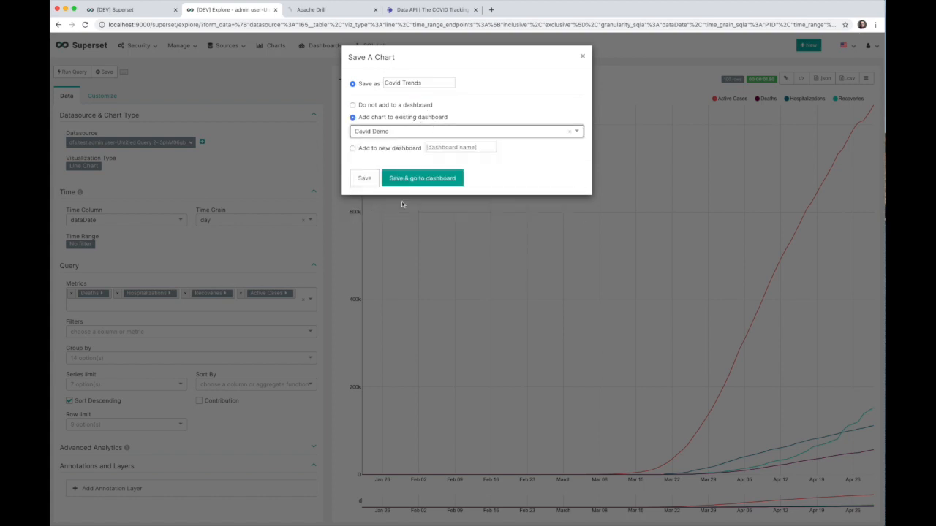
{"action": "left_click", "coordinate": [364, 179]}
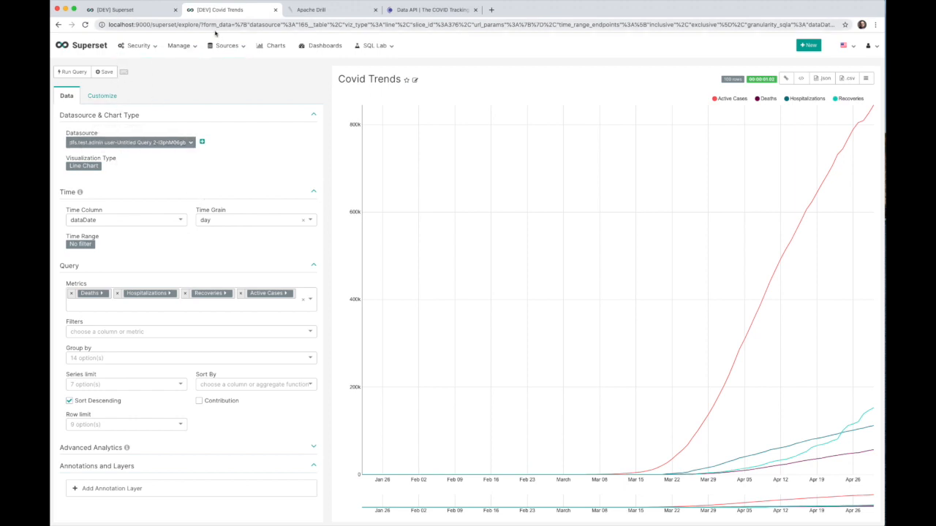
Close the saved chart, explore the SQL Lab query results again and set the visualization type to Bar Chart.
{"action": "left_click", "coordinate": [275, 10]}
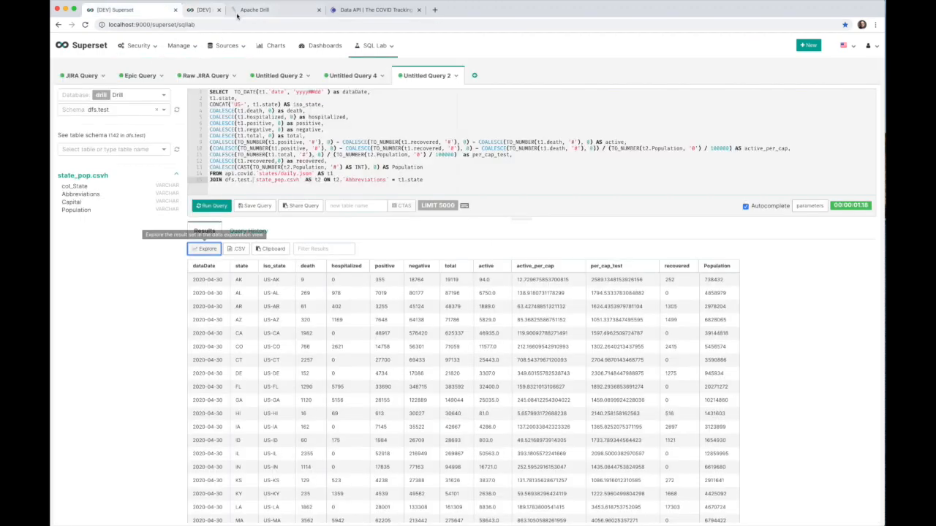
{"action": "left_click", "coordinate": [207, 249]}
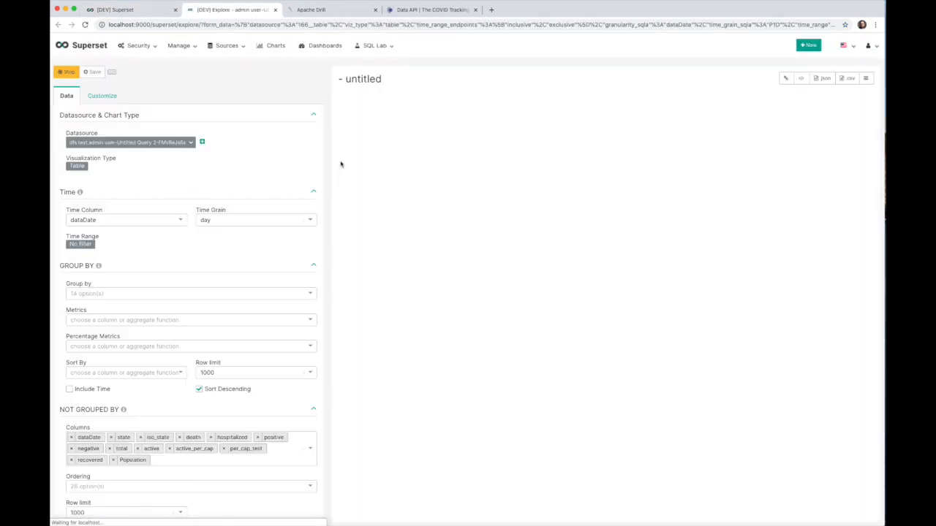
{"action": "left_click", "coordinate": [79, 166]}
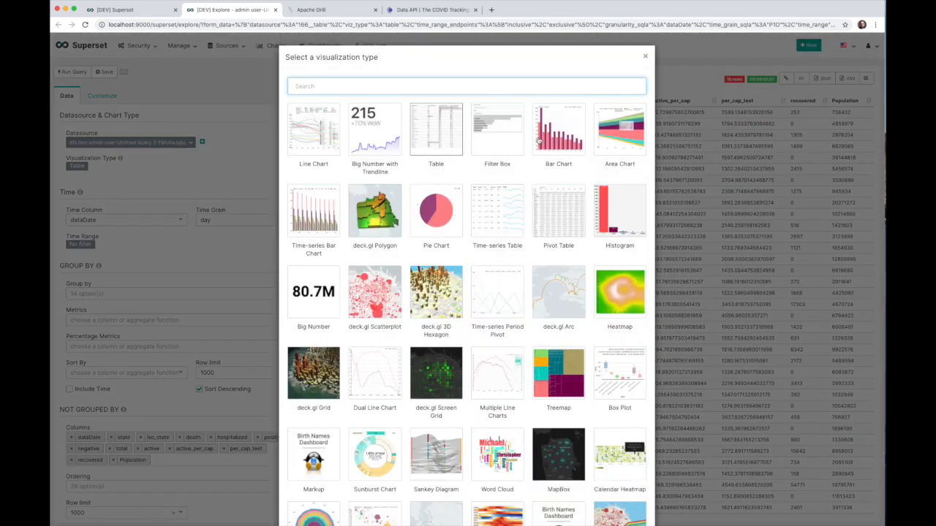
{"action": "left_click", "coordinate": [555, 145]}
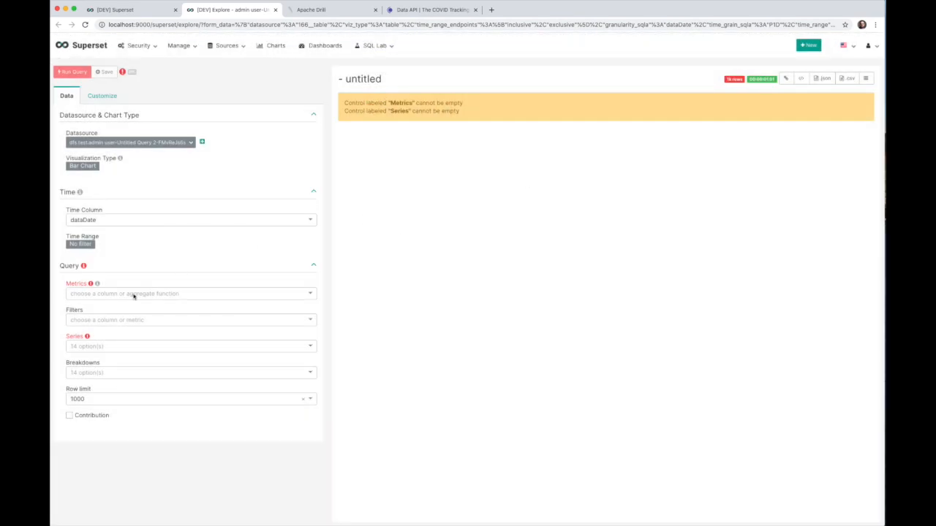
Choose the per_cap_test column as a metric for the bar chart.
{"action": "left_click", "coordinate": [313, 296]}
{"action": "scroll", "coordinate": [143, 354], "scroll_direction": "down", "scroll_amount": 5}
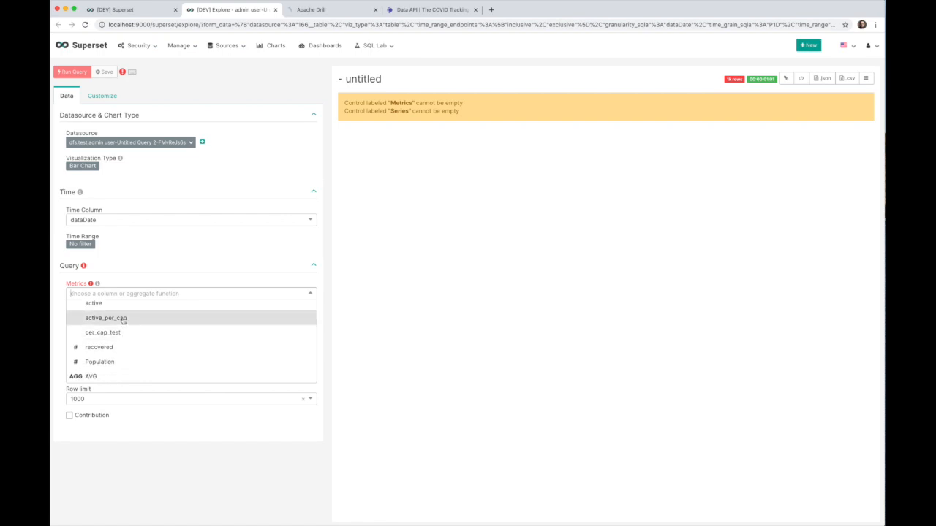
{"action": "scroll", "coordinate": [122, 320], "scroll_direction": "up", "scroll_amount": 2}
{"action": "scroll", "coordinate": [124, 329], "scroll_direction": "down", "scroll_amount": 2}
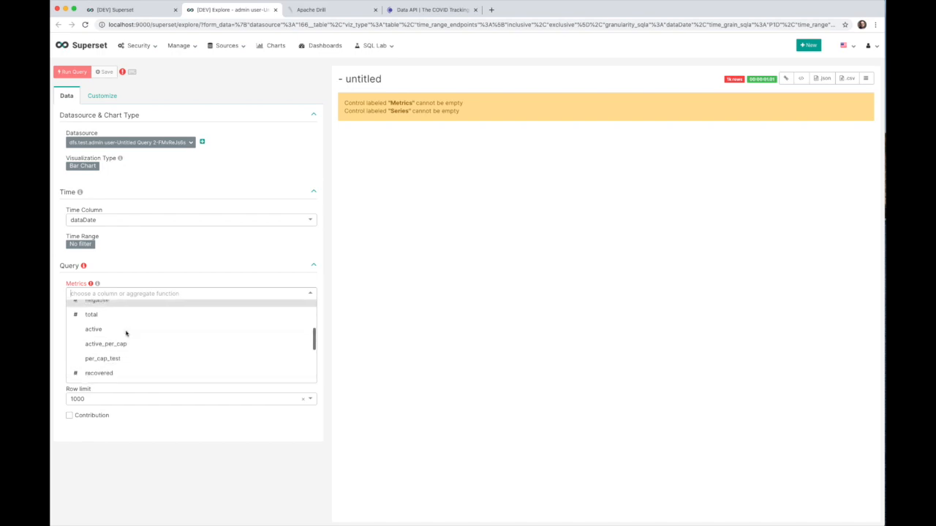
{"action": "scroll", "coordinate": [126, 333], "scroll_direction": "down", "scroll_amount": 1}
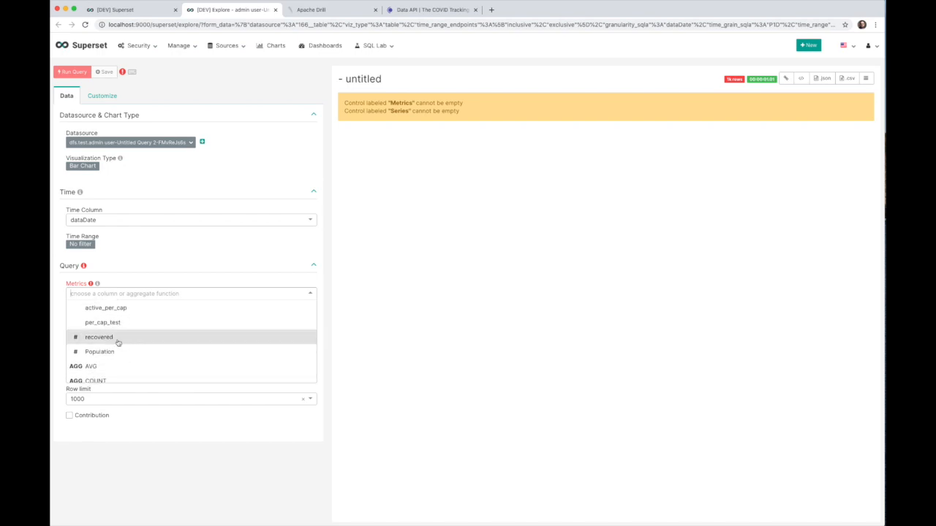
{"action": "scroll", "coordinate": [118, 342], "scroll_direction": "up", "scroll_amount": 1}
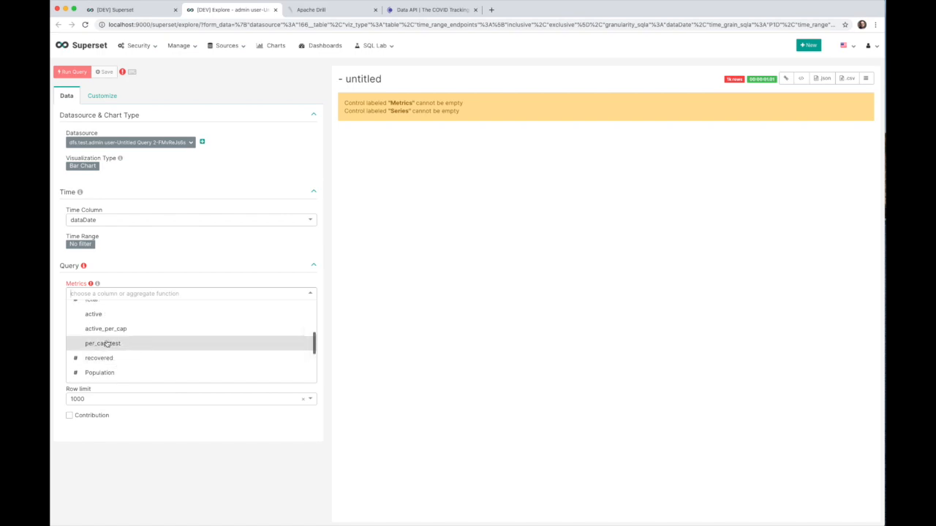
{"action": "left_click", "coordinate": [115, 344]}
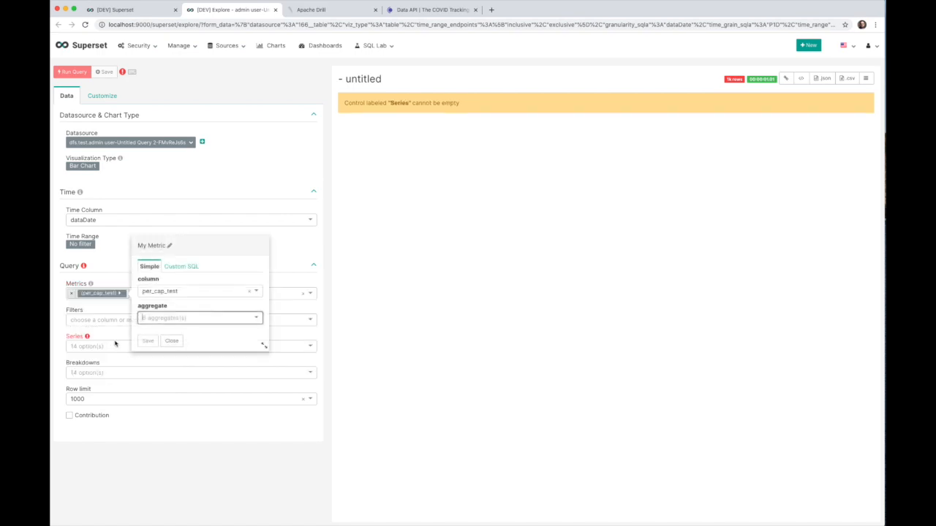
{"action": "left_click", "coordinate": [188, 317]}
{"action": "scroll", "coordinate": [173, 395], "scroll_direction": "down", "scroll_amount": 1}
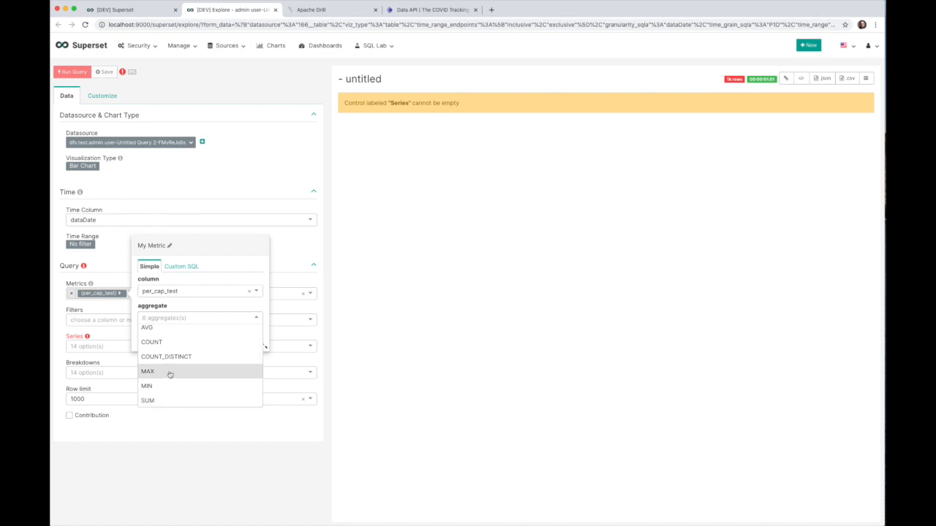
{"action": "left_click", "coordinate": [170, 373]}
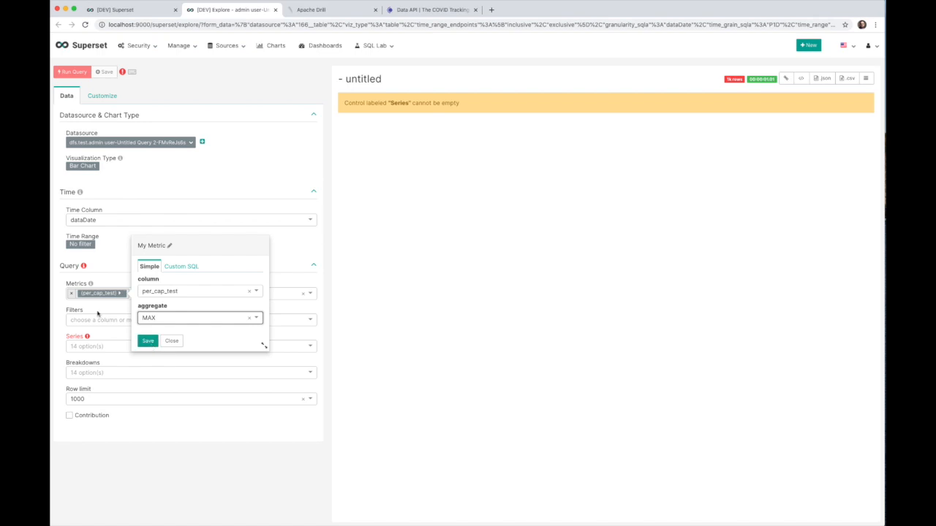
{"action": "left_click", "coordinate": [248, 321]}
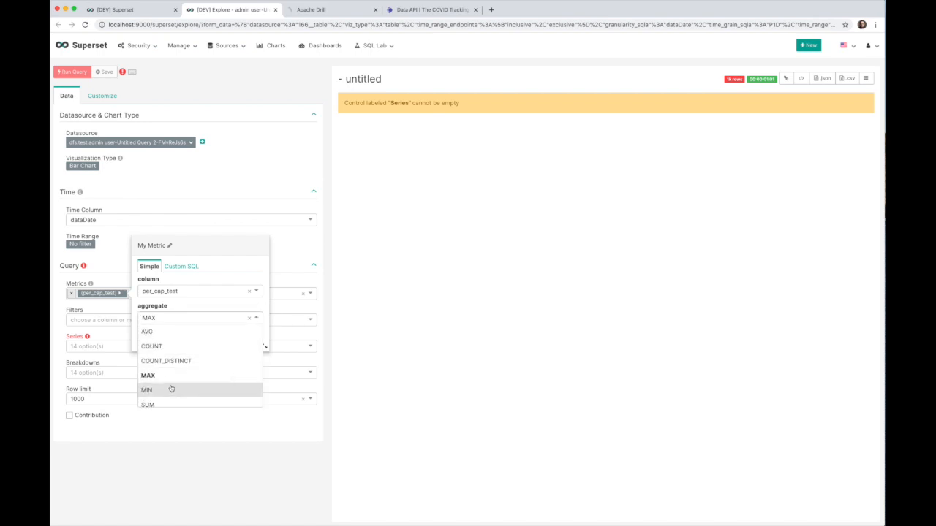
{"action": "left_click", "coordinate": [118, 313]}
Label the per_cap_test metric Per Capita Test, set its aggregate to SUM and save it.
{"action": "left_click", "coordinate": [120, 292]}
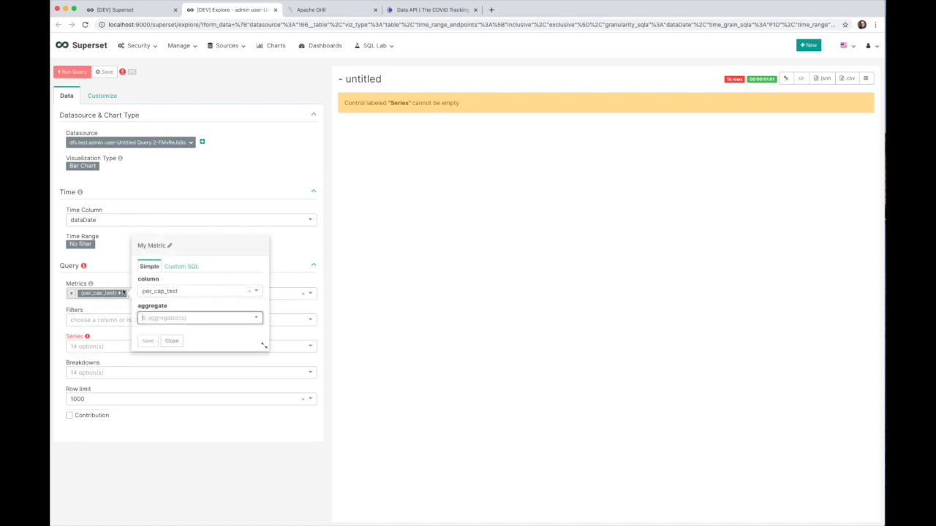
{"action": "left_click", "coordinate": [161, 246]}
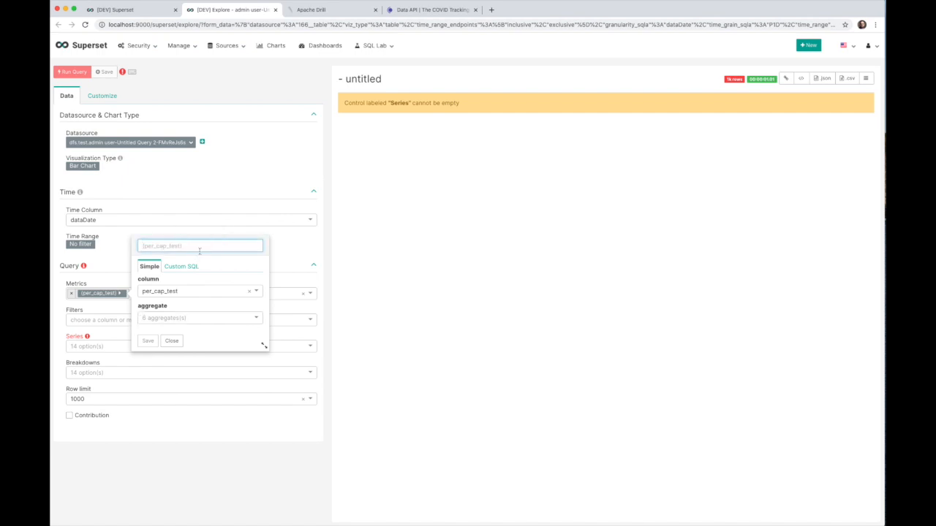
{"action": "type", "text": "Per"}
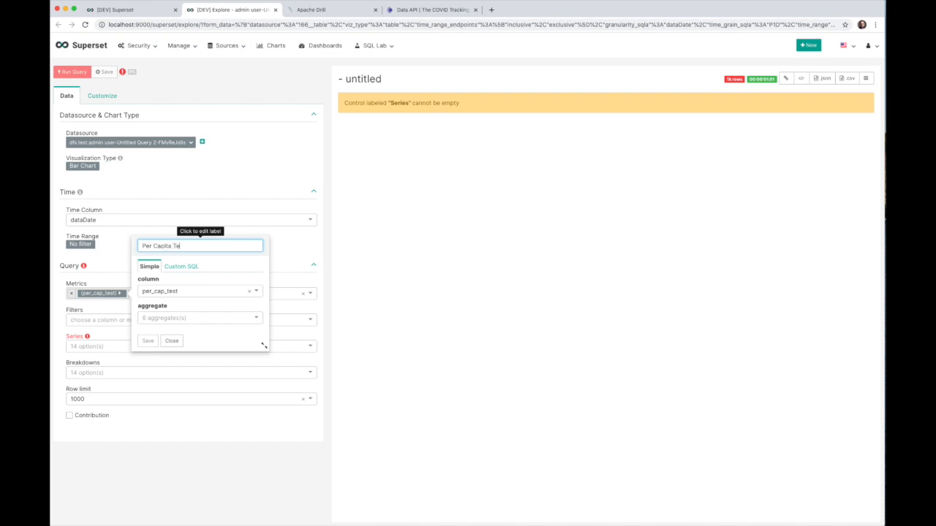
{"action": "type", "text": "Capita Test"}
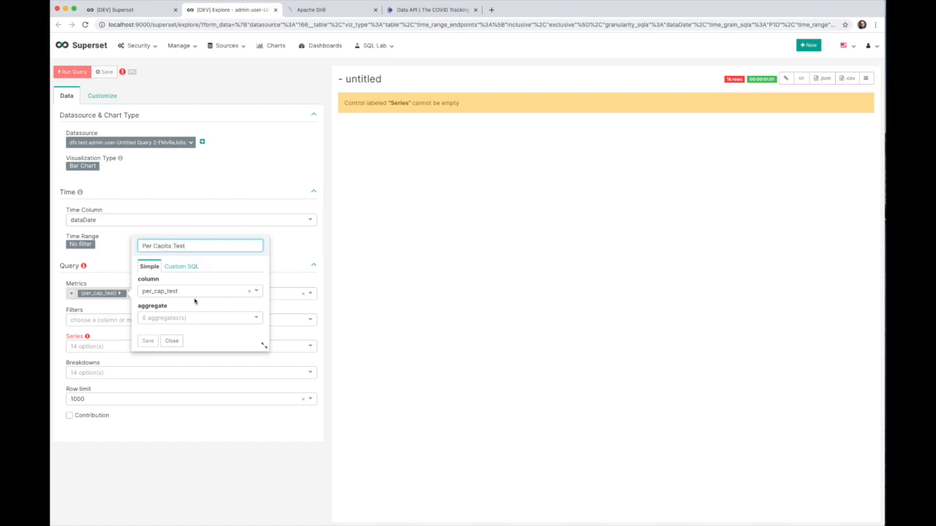
{"action": "left_click", "coordinate": [242, 317]}
{"action": "scroll", "coordinate": [176, 402], "scroll_direction": "down", "scroll_amount": 1}
{"action": "left_click", "coordinate": [175, 403]}
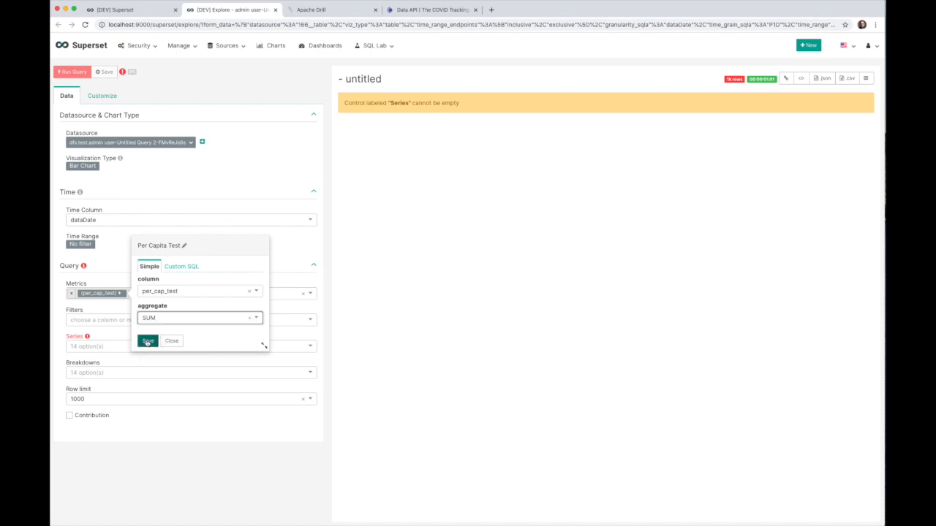
{"action": "left_click", "coordinate": [147, 341]}
Add a metric labelled Active Per Capita (x100K) that sums the active_per_cap column.
{"action": "left_click", "coordinate": [147, 296]}
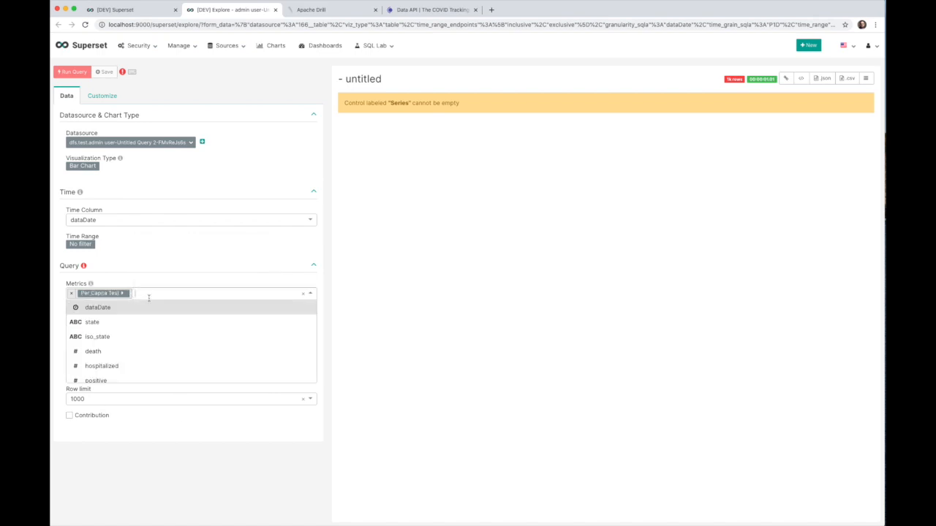
{"action": "scroll", "coordinate": [142, 358], "scroll_direction": "down", "scroll_amount": 5}
{"action": "scroll", "coordinate": [155, 368], "scroll_direction": "down", "scroll_amount": 2}
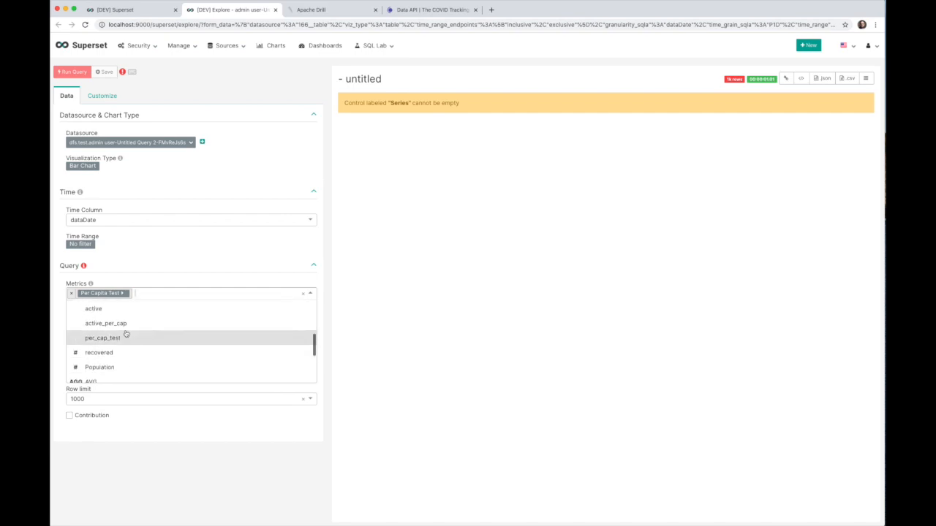
{"action": "left_click", "coordinate": [125, 323]}
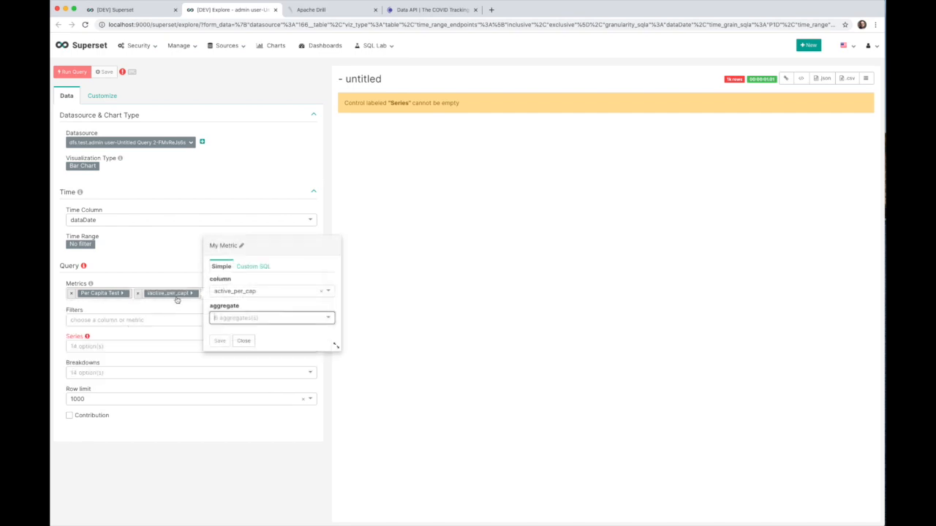
{"action": "left_click", "coordinate": [240, 247]}
{"action": "type", "text": "Active Per Capita (x100K"}
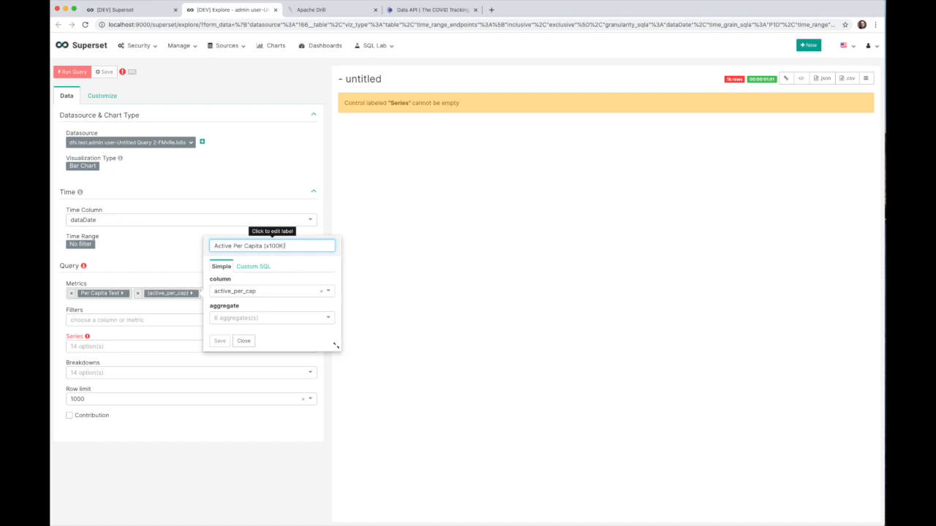
{"action": "left_click", "coordinate": [311, 318]}
{"action": "left_click", "coordinate": [229, 403]}
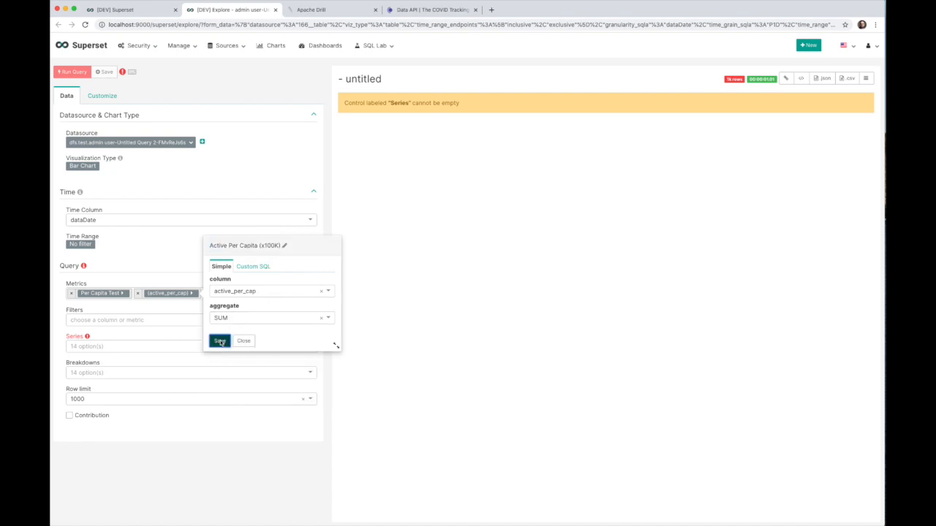
{"action": "left_click", "coordinate": [219, 341]}
Set the bar chart's series to the state column.
{"action": "left_click", "coordinate": [155, 350]}
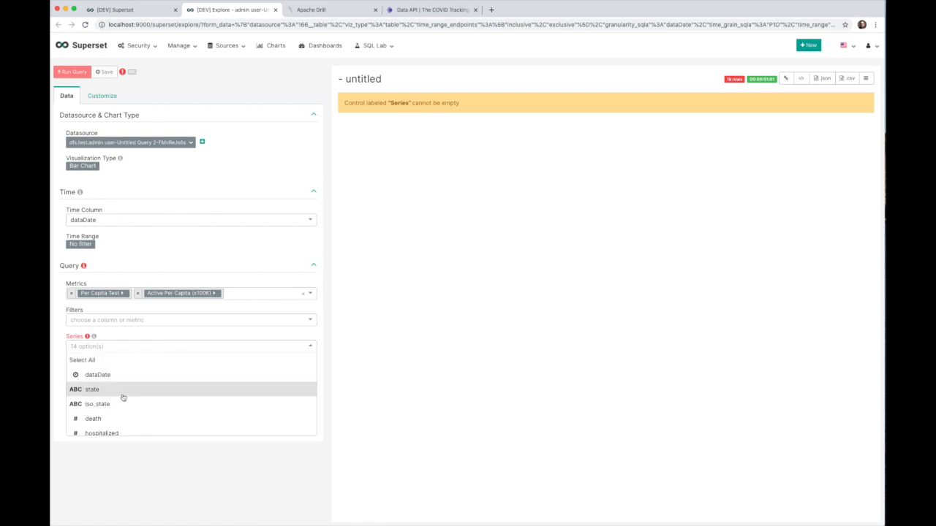
{"action": "left_click", "coordinate": [122, 395]}
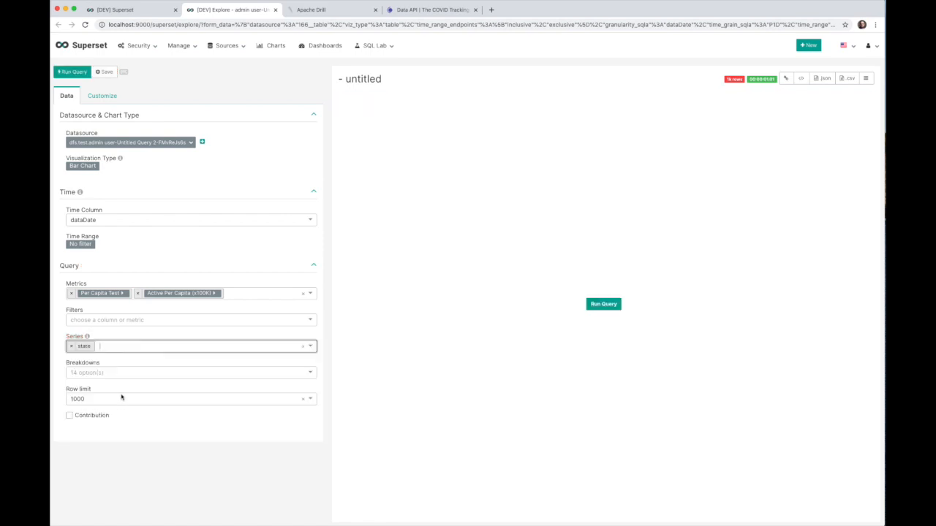
Run the bar chart query, set its row limit to 10 and rerun it.
{"action": "left_click", "coordinate": [604, 305]}
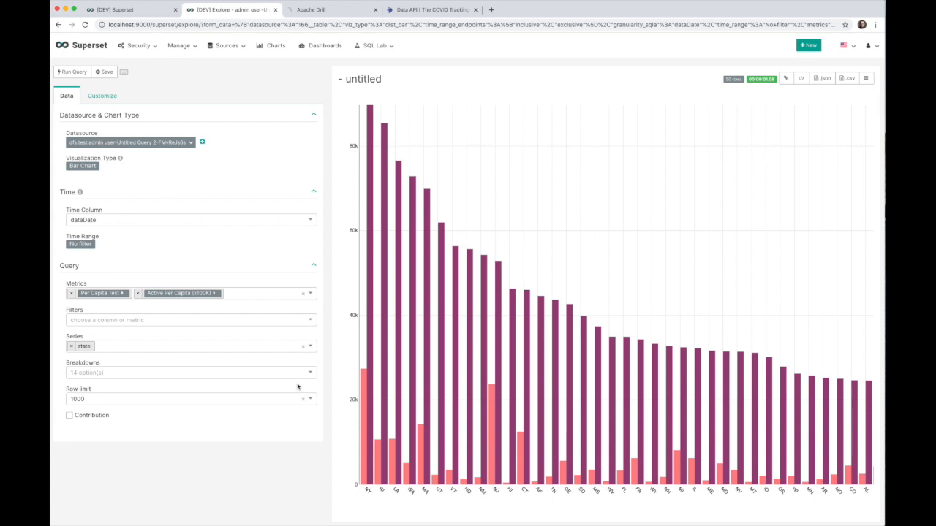
{"action": "left_click", "coordinate": [222, 405]}
{"action": "left_click", "coordinate": [100, 415]}
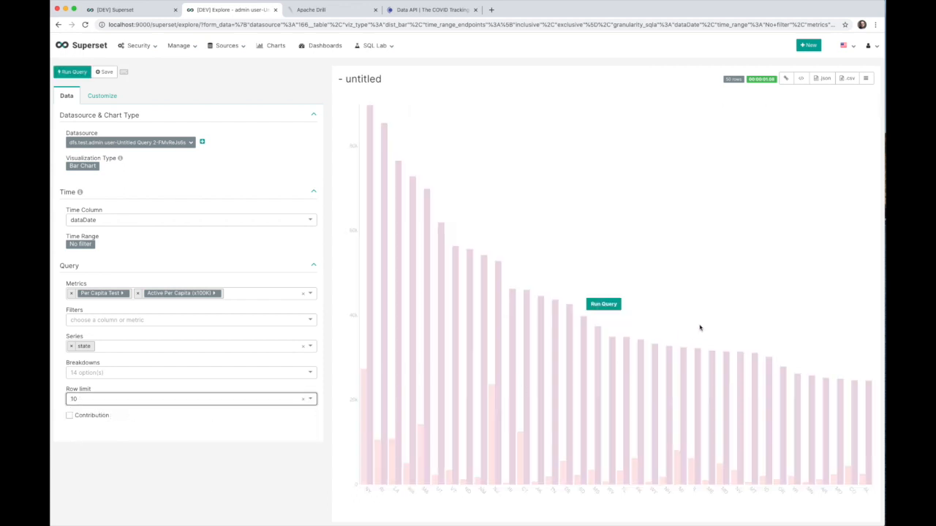
{"action": "left_click", "coordinate": [603, 304]}
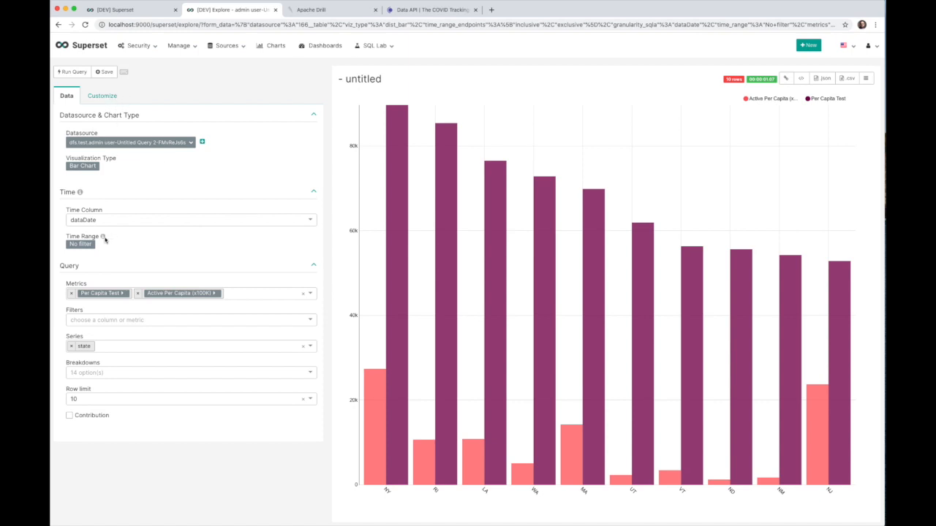
Restrict the bar chart's time range to Last day and rerun the query.
{"action": "left_click", "coordinate": [82, 245]}
{"action": "left_click", "coordinate": [123, 217]}
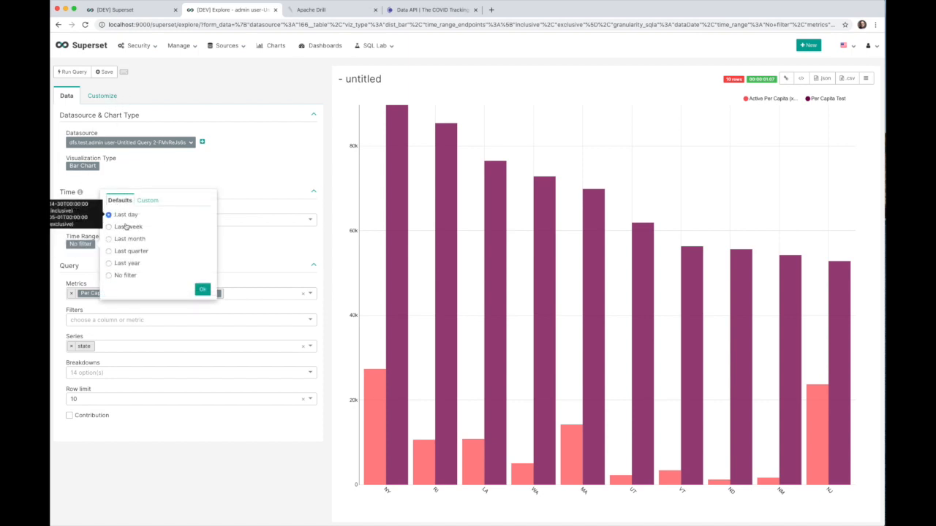
{"action": "left_click", "coordinate": [205, 291]}
{"action": "left_click", "coordinate": [601, 302]}
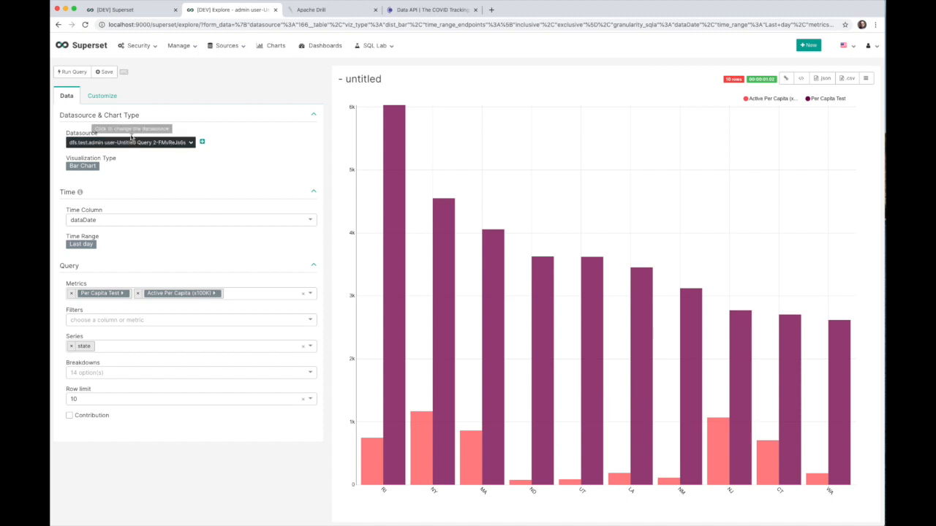
Change the bar chart's color scheme to a palette starting with blue and orange, and turn on bar values.
{"action": "left_click", "coordinate": [106, 99]}
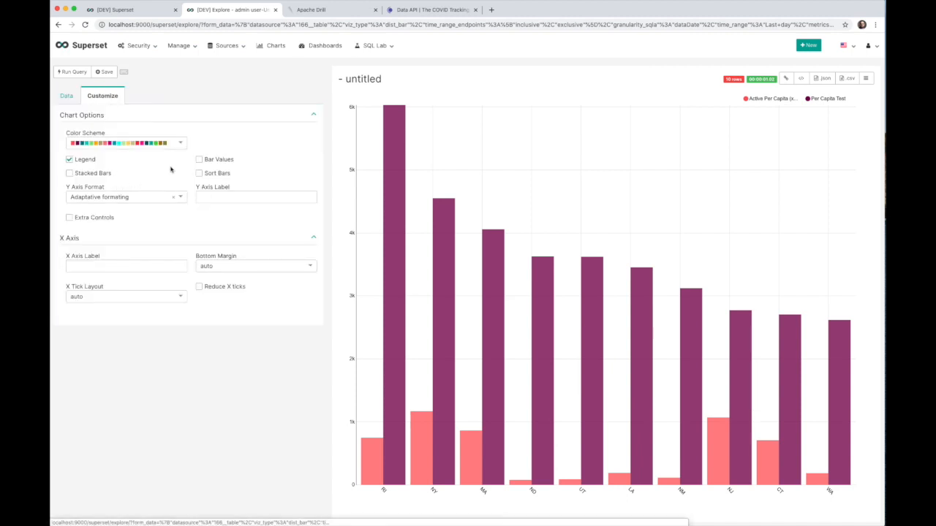
{"action": "left_click", "coordinate": [120, 144]}
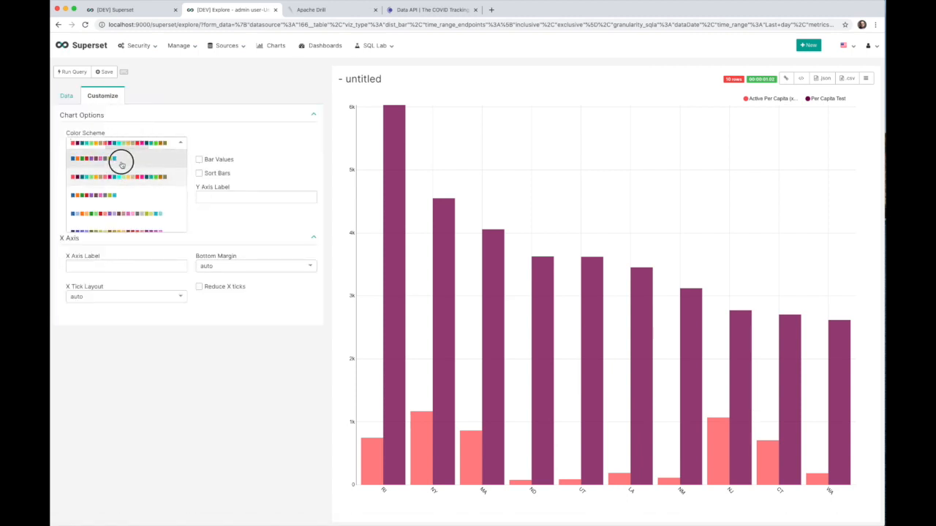
{"action": "left_click", "coordinate": [119, 159]}
{"action": "left_click", "coordinate": [170, 143]}
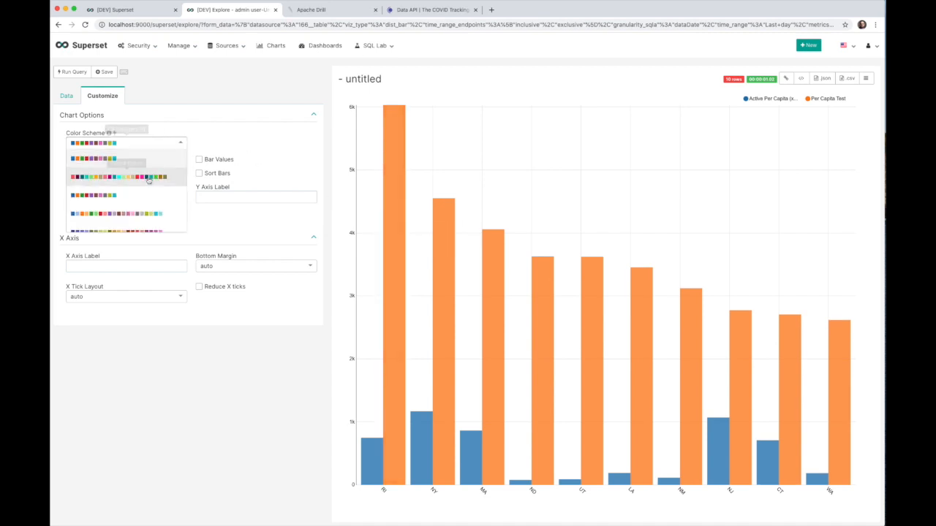
{"action": "left_click", "coordinate": [97, 189]}
{"action": "left_click", "coordinate": [206, 163]}
{"action": "left_click", "coordinate": [201, 161]}
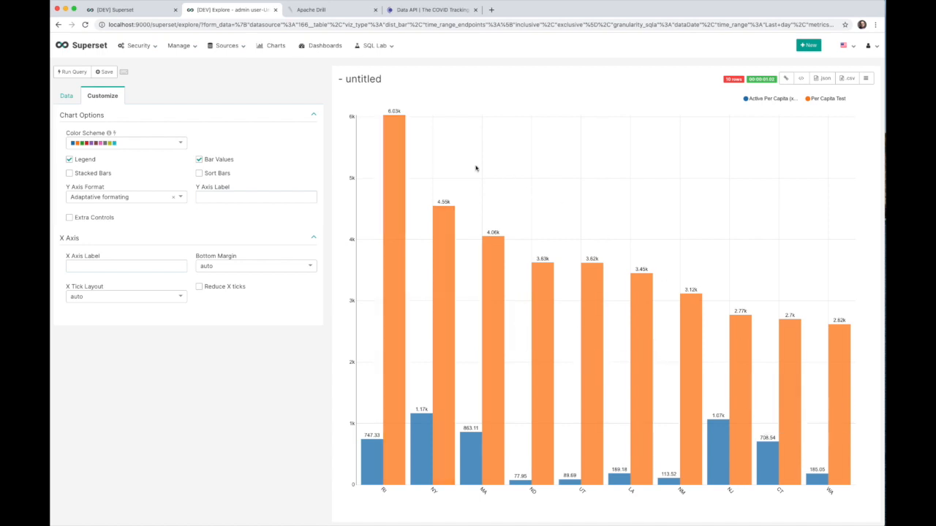
Title the bar chart Per Capita Totals and rerun its query.
{"action": "left_click", "coordinate": [373, 80]}
{"action": "triple_click", "coordinate": [386, 82]}
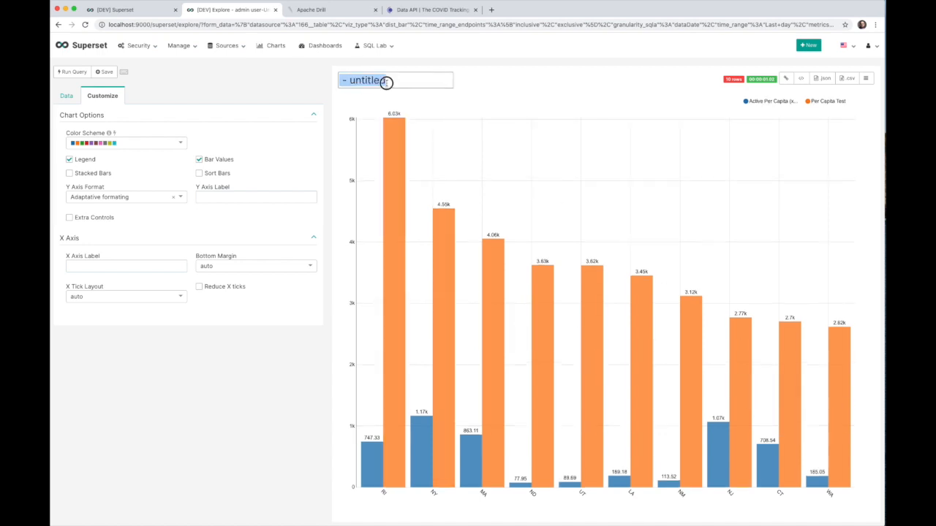
{"action": "type", "text": "Per Capita Totals"}
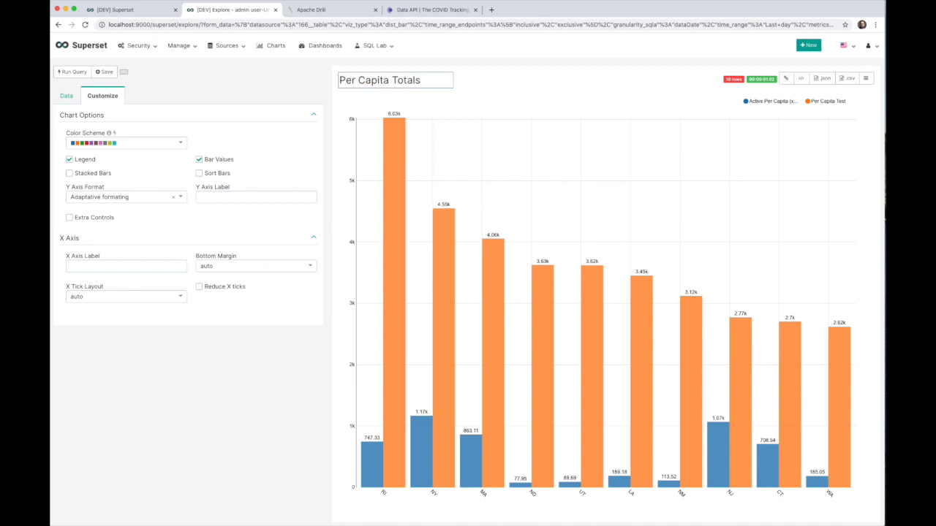
{"action": "left_click", "coordinate": [505, 98]}
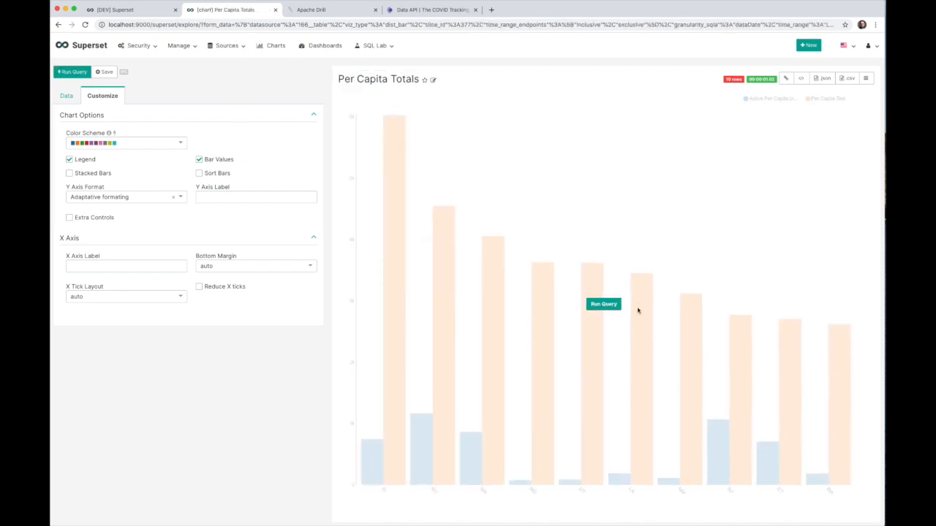
{"action": "left_click", "coordinate": [614, 308]}
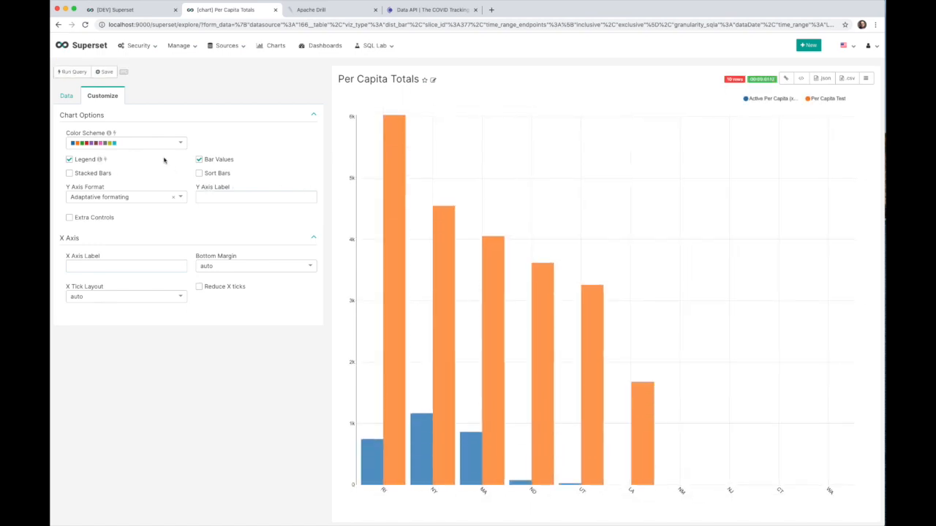
Save the Per Capita Totals chart, overwriting it and adding it to the existing Covid Demo dashboard.
{"action": "left_click", "coordinate": [105, 73]}
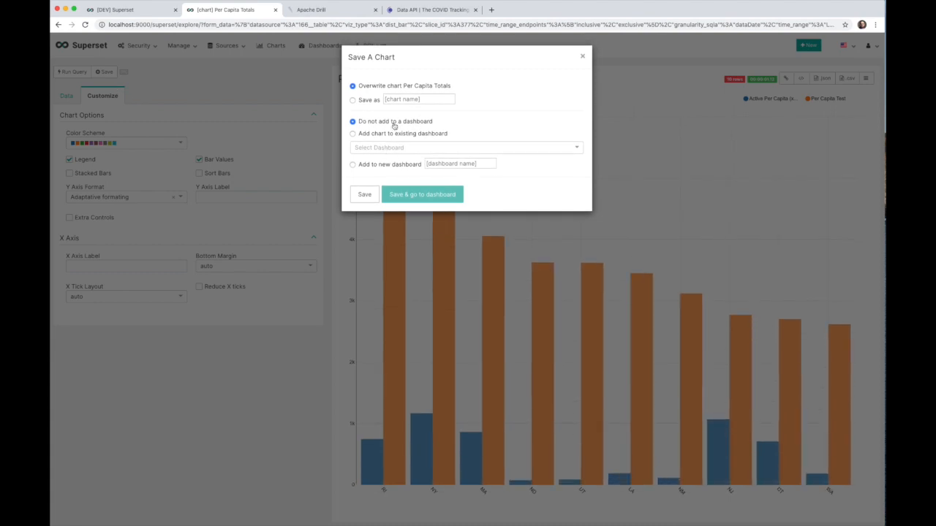
{"action": "left_click", "coordinate": [376, 135]}
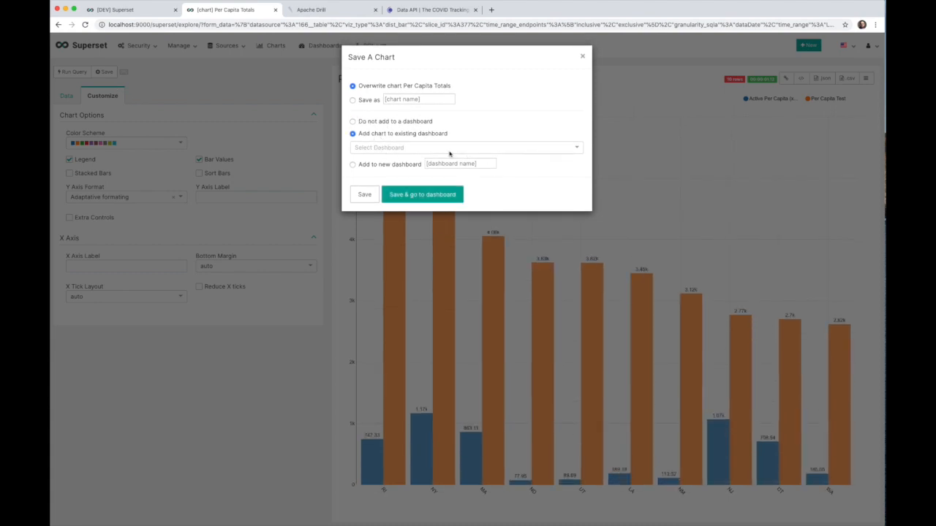
{"action": "left_click", "coordinate": [476, 150]}
{"action": "left_click", "coordinate": [399, 232]}
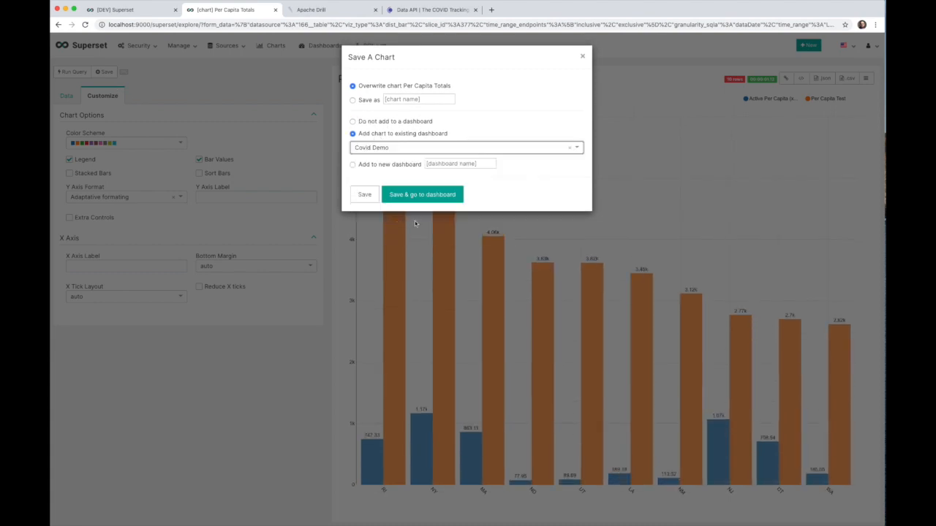
{"action": "left_click", "coordinate": [426, 198]}
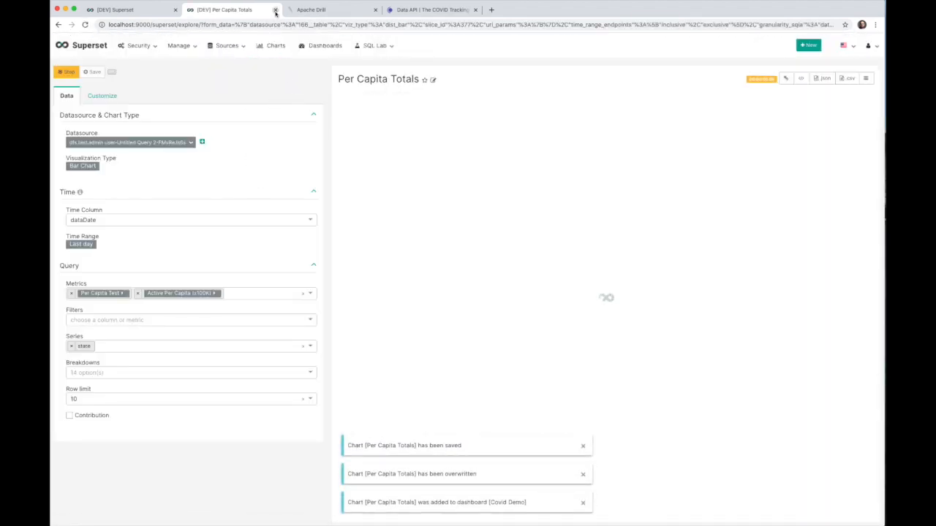
Return to the SQL Lab results, explore them as a new chart and set its visualization type to Bar Chart.
{"action": "left_click", "coordinate": [275, 10]}
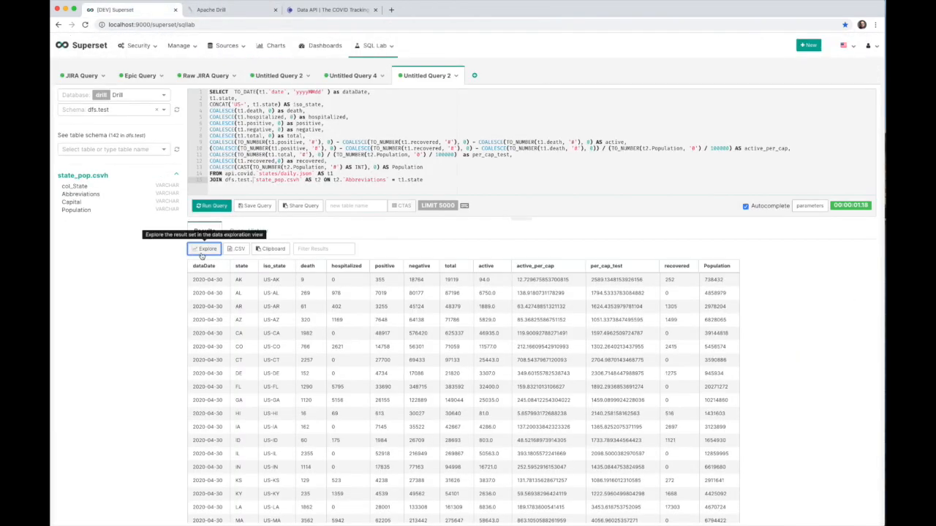
{"action": "left_click", "coordinate": [209, 253]}
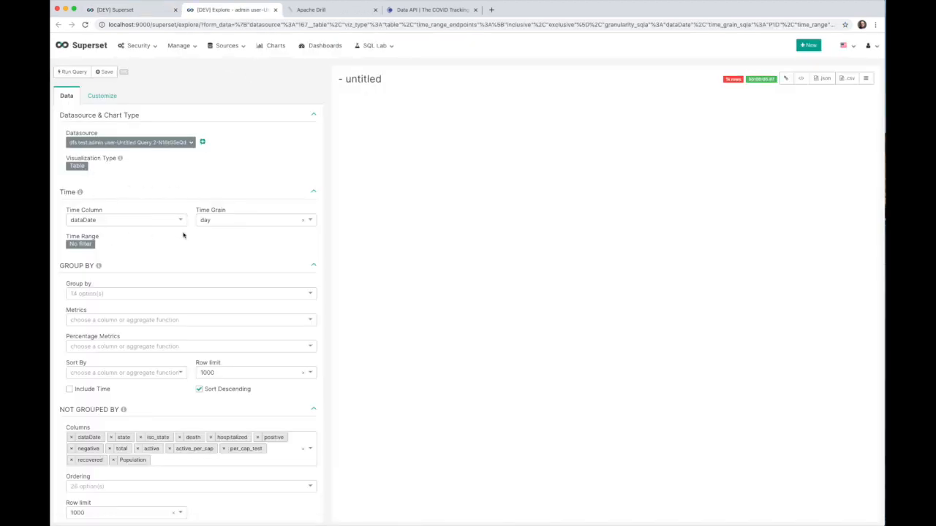
{"action": "left_click", "coordinate": [85, 167]}
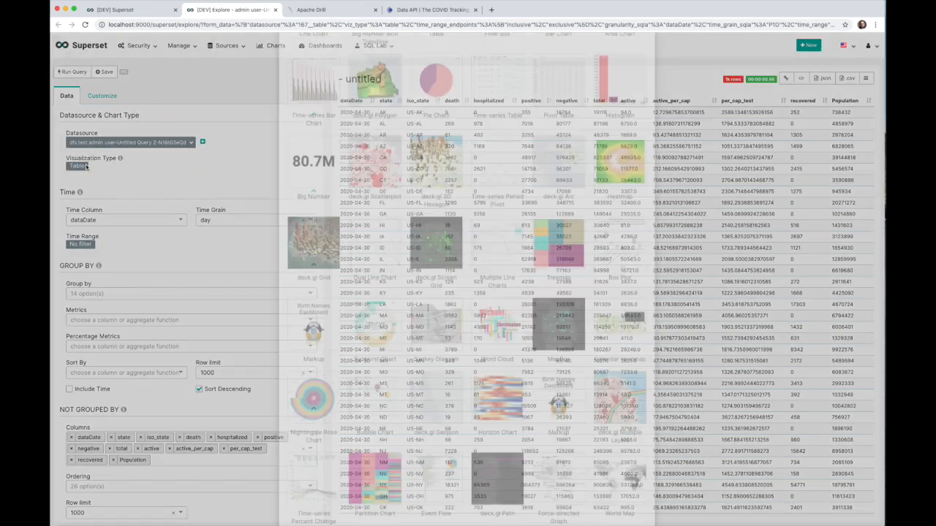
{"action": "left_click", "coordinate": [545, 145]}
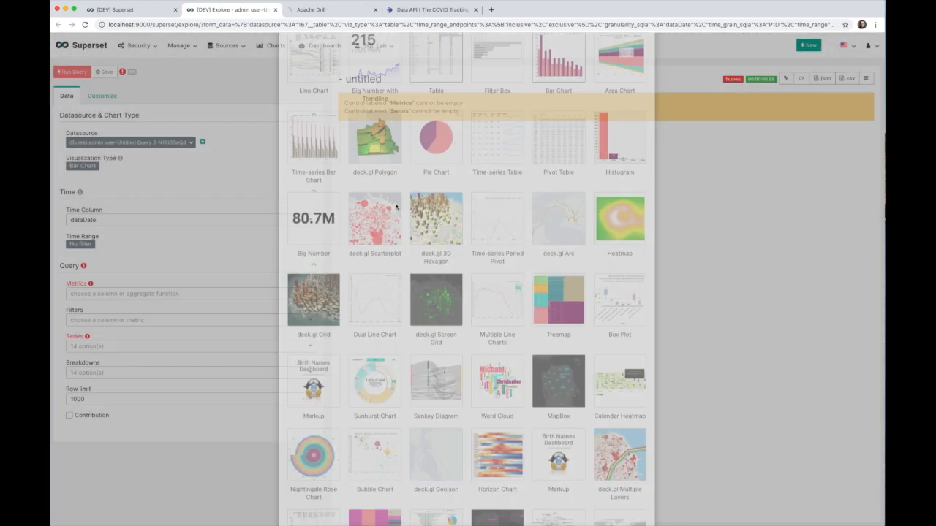
{"action": "left_click", "coordinate": [267, 222]}
{"action": "left_click", "coordinate": [254, 192]}
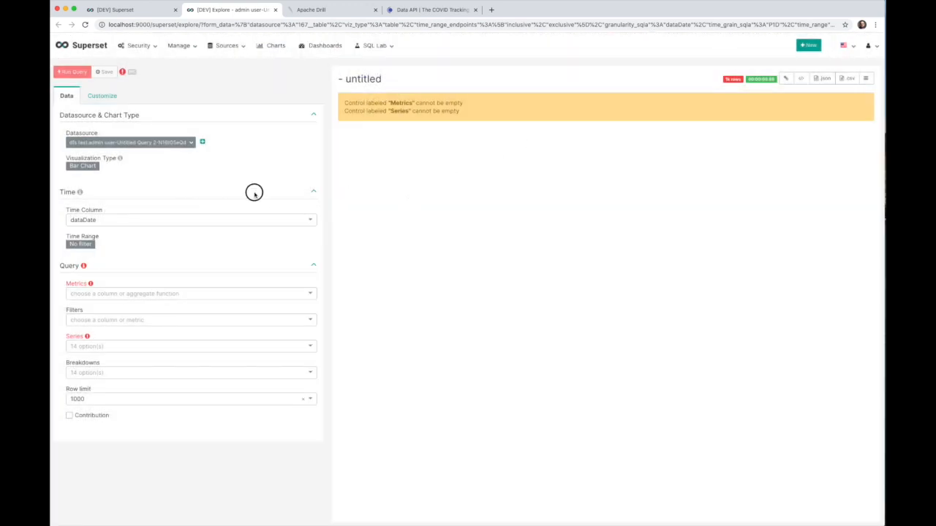
Set the new bar chart's time range to Last day.
{"action": "left_click", "coordinate": [92, 245]}
{"action": "left_click", "coordinate": [117, 215]}
{"action": "left_click", "coordinate": [197, 288]}
Add a metric labelled Active Cases that aggregates the active column.
{"action": "left_click", "coordinate": [186, 293]}
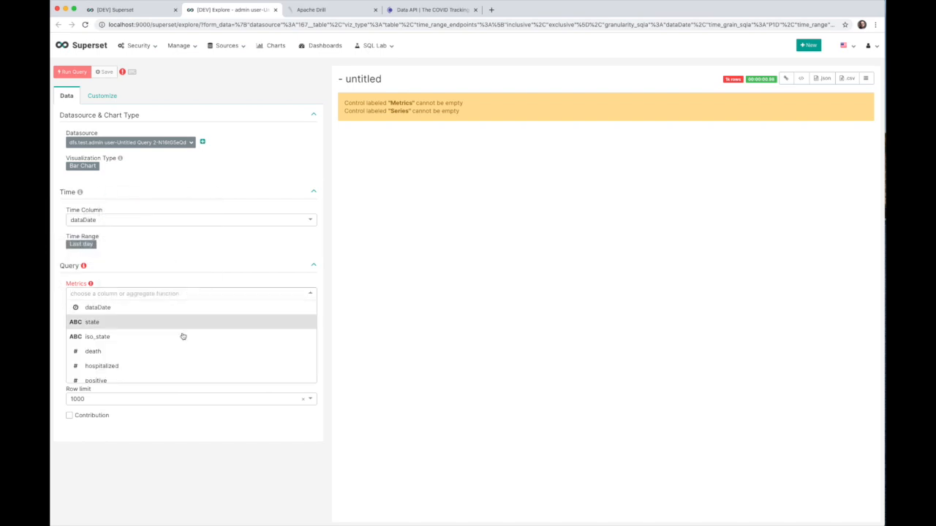
{"action": "scroll", "coordinate": [157, 357], "scroll_direction": "down", "scroll_amount": 1}
{"action": "scroll", "coordinate": [158, 357], "scroll_direction": "down", "scroll_amount": 3}
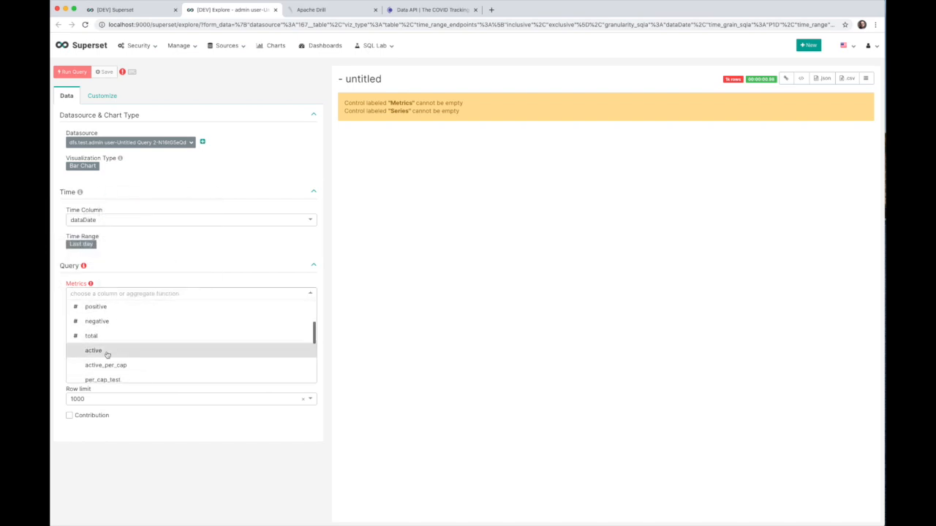
{"action": "left_click", "coordinate": [104, 355]}
{"action": "left_click", "coordinate": [144, 245]}
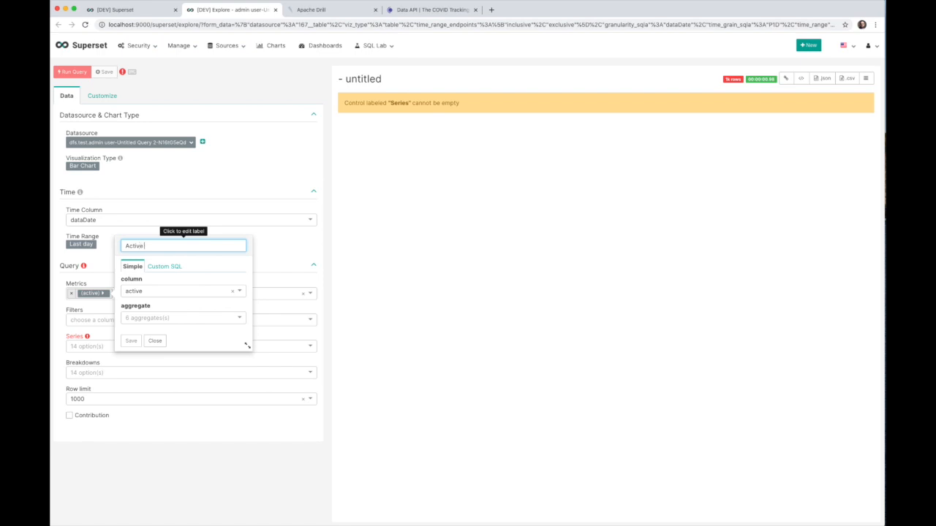
{"action": "left_click", "coordinate": [167, 318]}
{"action": "left_click", "coordinate": [156, 399]}
{"action": "left_click", "coordinate": [132, 342]}
Add a metric labelled Hospitalizations that sums the hospitalized column.
{"action": "left_click", "coordinate": [157, 293]}
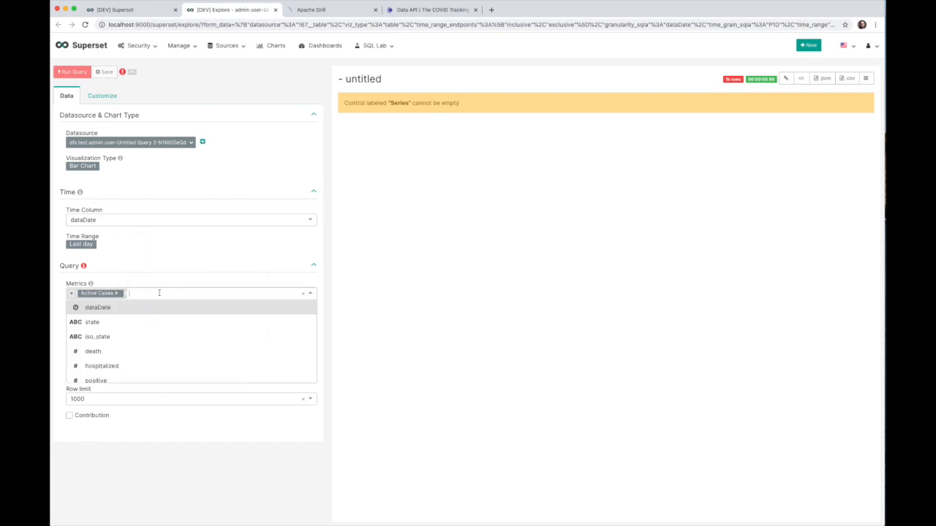
{"action": "scroll", "coordinate": [132, 340], "scroll_direction": "down", "scroll_amount": 1}
{"action": "scroll", "coordinate": [132, 340], "scroll_direction": "down", "scroll_amount": 1}
{"action": "left_click", "coordinate": [120, 324]}
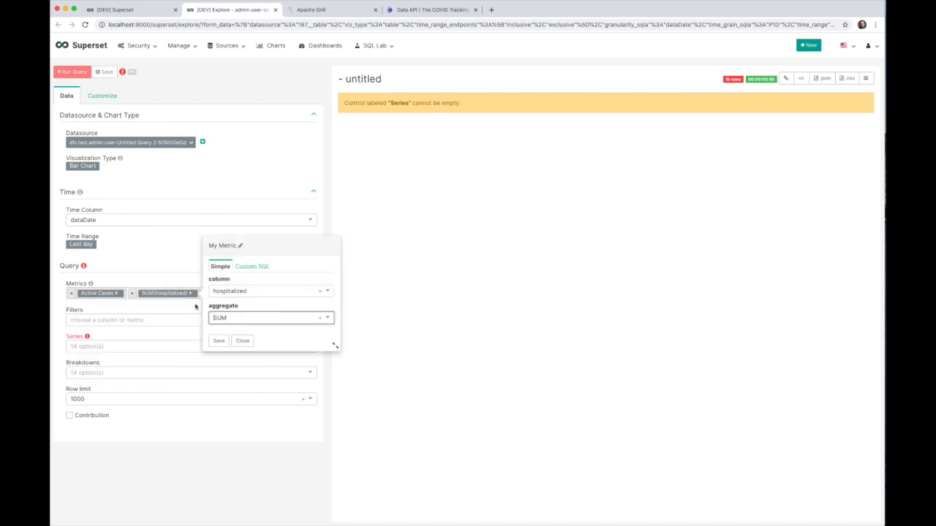
{"action": "left_click", "coordinate": [239, 246]}
{"action": "type", "text": "Hospitalizations"}
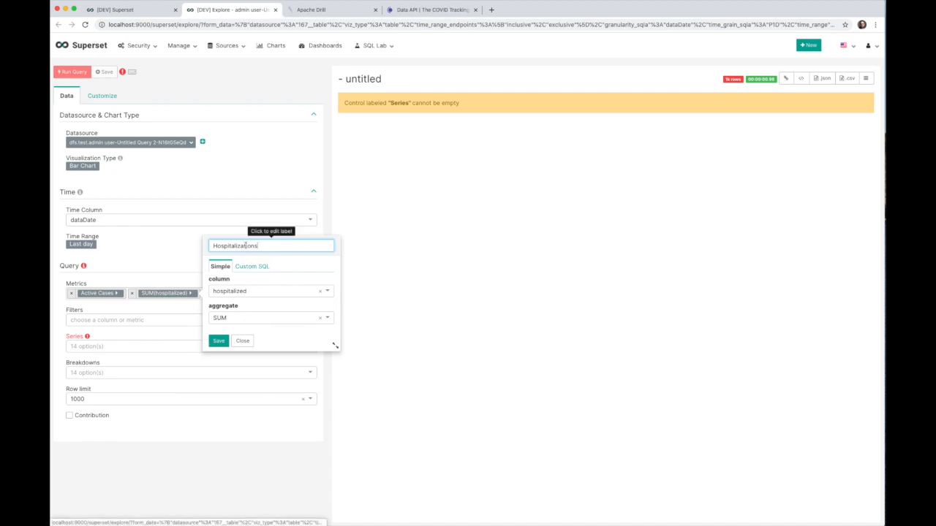
{"action": "left_click", "coordinate": [219, 341]}
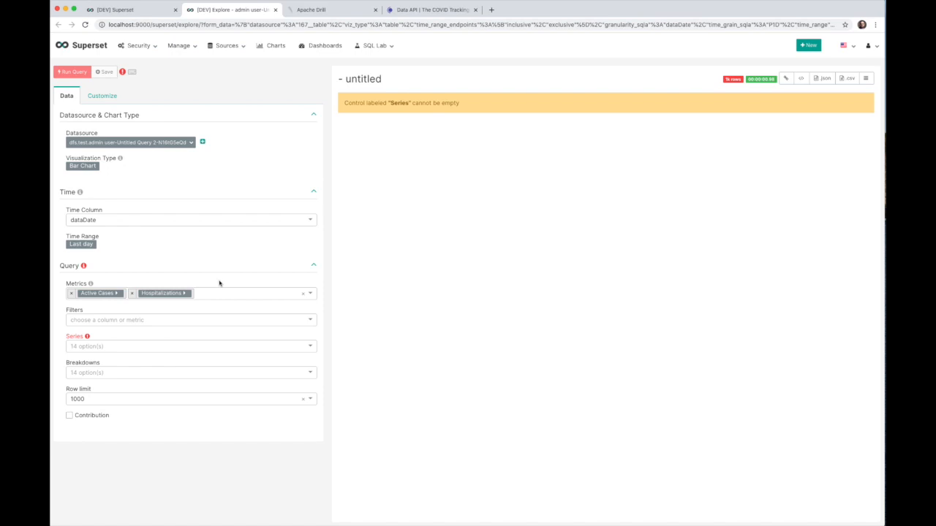
Add a metric labelled Deaths that sums the death column.
{"action": "left_click", "coordinate": [225, 296]}
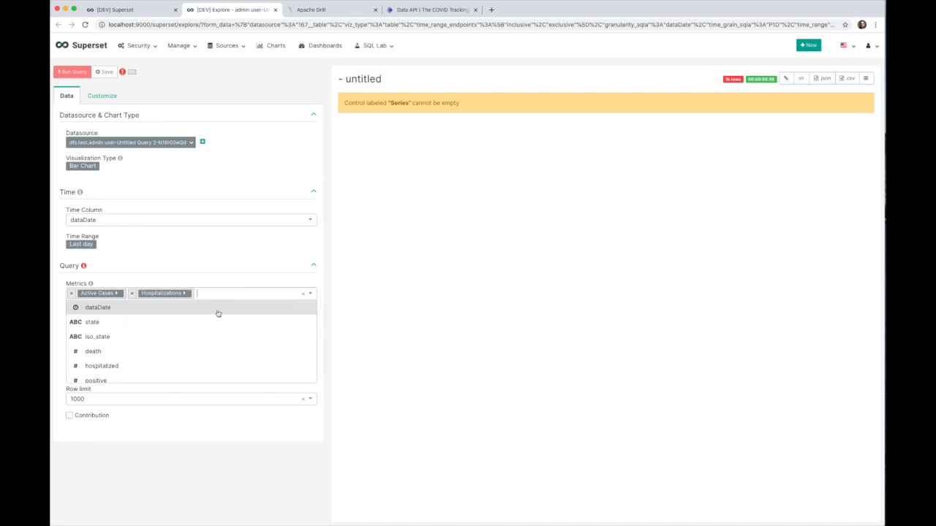
{"action": "scroll", "coordinate": [163, 350], "scroll_direction": "down", "scroll_amount": 2}
{"action": "scroll", "coordinate": [145, 361], "scroll_direction": "down", "scroll_amount": 2}
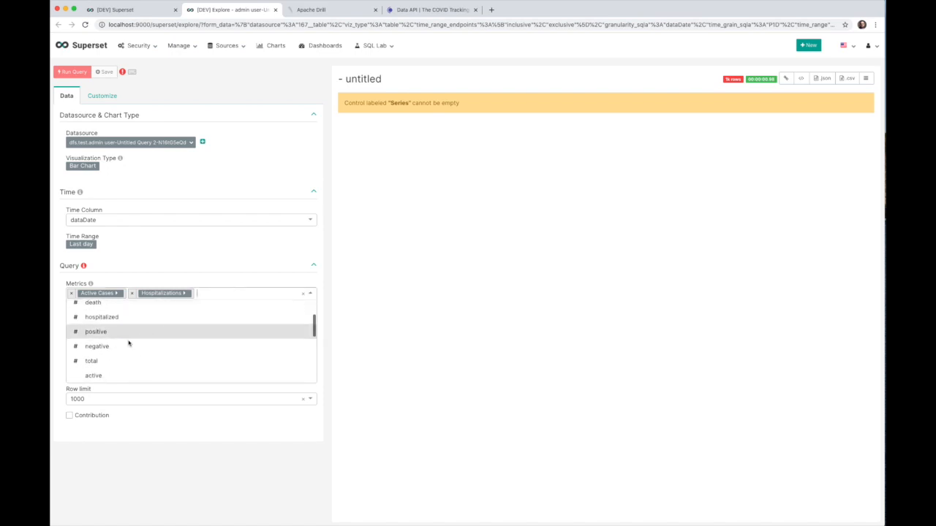
{"action": "scroll", "coordinate": [129, 351], "scroll_direction": "up", "scroll_amount": 2}
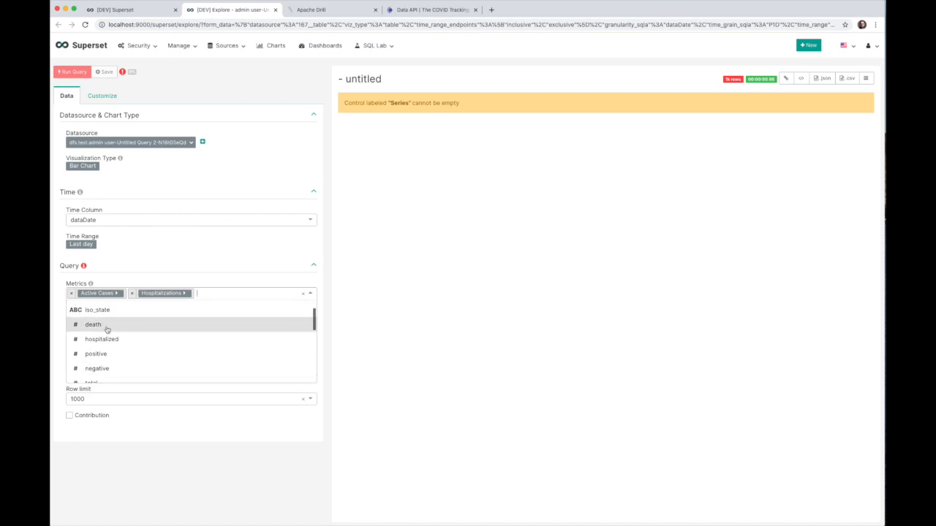
{"action": "left_click", "coordinate": [136, 324]}
{"action": "left_click", "coordinate": [277, 246]}
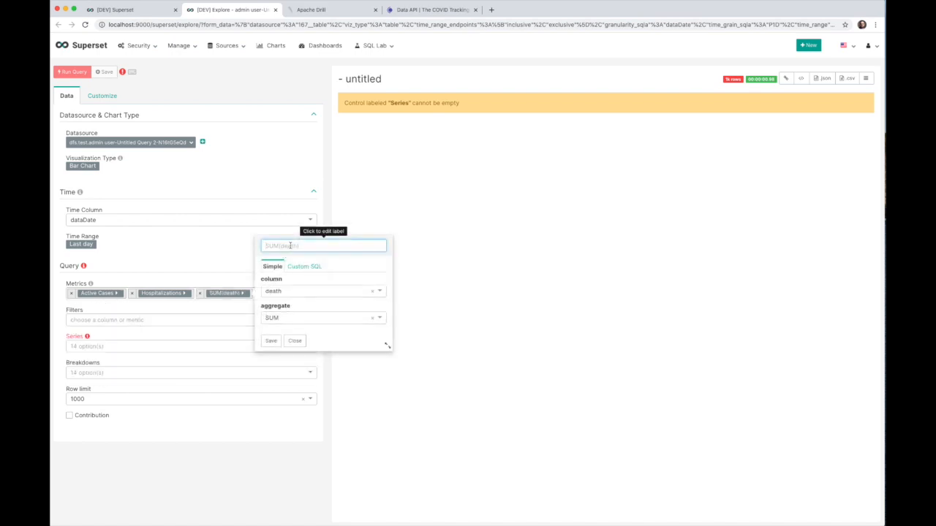
{"action": "type", "text": "Deaths"}
{"action": "left_click", "coordinate": [271, 341]}
Add a metric labelled Recoveries that sums the recovered column.
{"action": "left_click", "coordinate": [270, 296]}
{"action": "scroll", "coordinate": [209, 347], "scroll_direction": "down", "scroll_amount": 5}
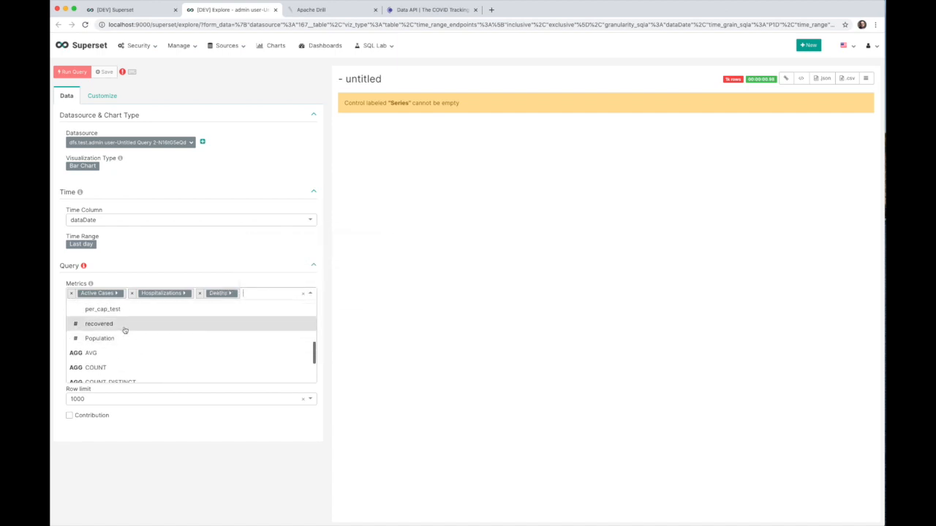
{"action": "left_click", "coordinate": [124, 324]}
{"action": "left_click", "coordinate": [182, 262]}
{"action": "type", "text": "Recoveries"}
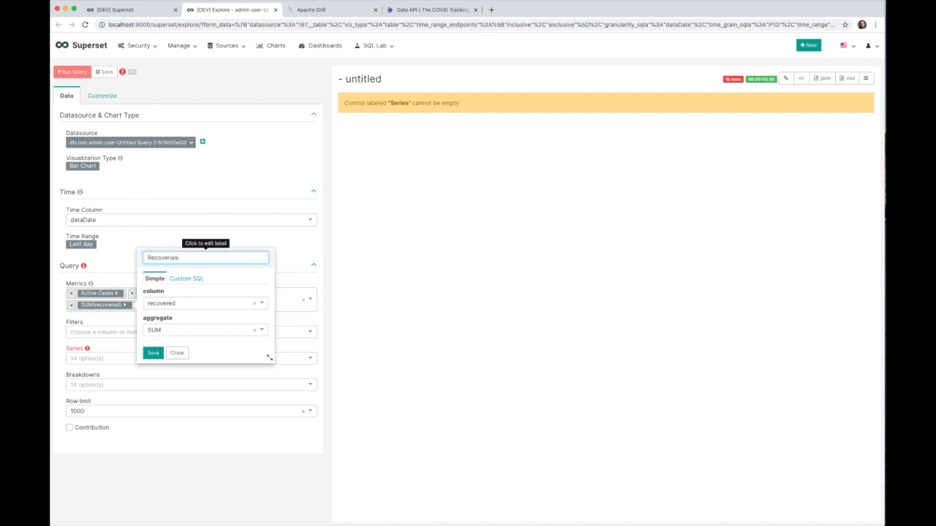
{"action": "left_click", "coordinate": [157, 357]}
Set the bar chart's series to state and run the query.
{"action": "left_click", "coordinate": [174, 359]}
{"action": "scroll", "coordinate": [139, 413], "scroll_direction": "down", "scroll_amount": 1}
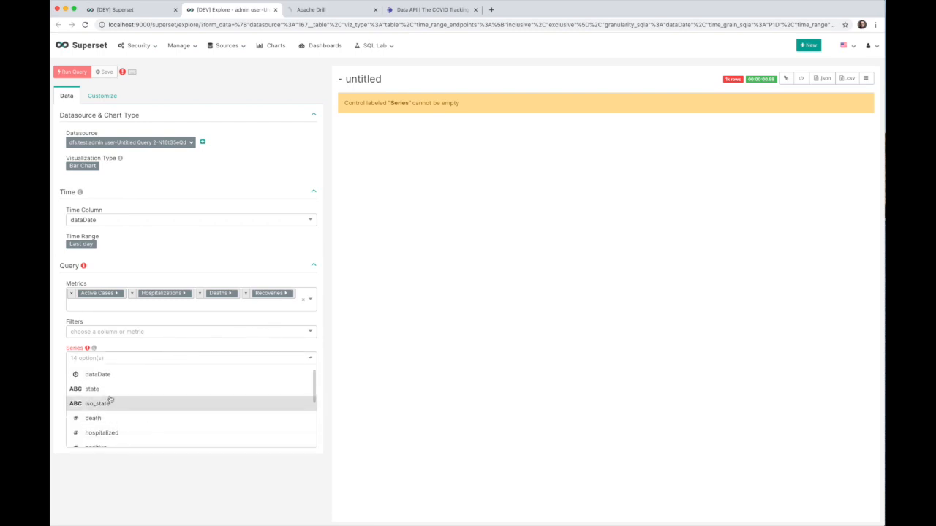
{"action": "left_click", "coordinate": [111, 393]}
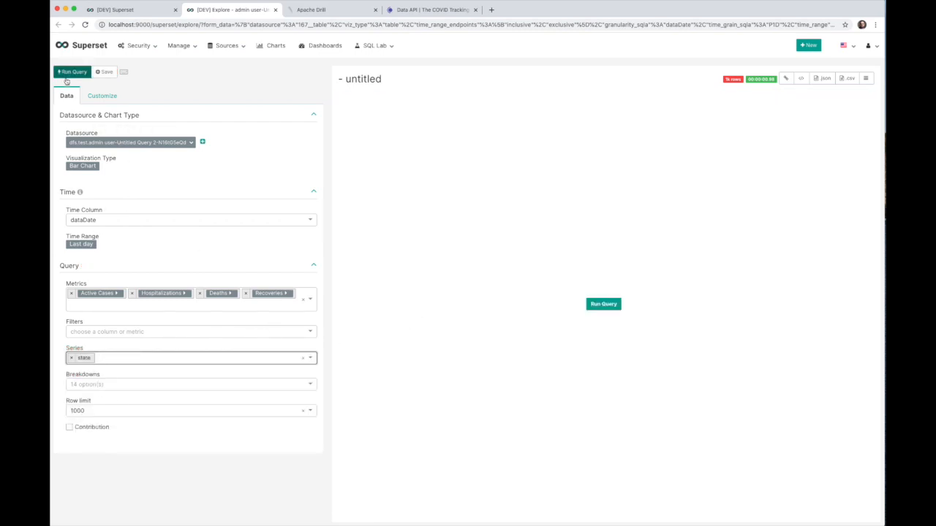
{"action": "left_click", "coordinate": [597, 304]}
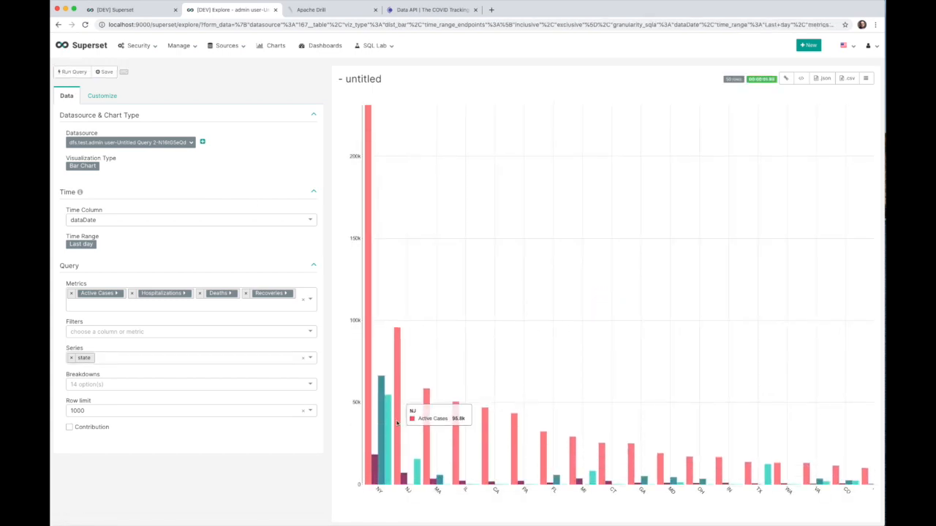
Limit the bar chart to 10 rows and rerun the query.
{"action": "left_click", "coordinate": [310, 414]}
{"action": "left_click", "coordinate": [123, 422]}
{"action": "left_click", "coordinate": [594, 305]}
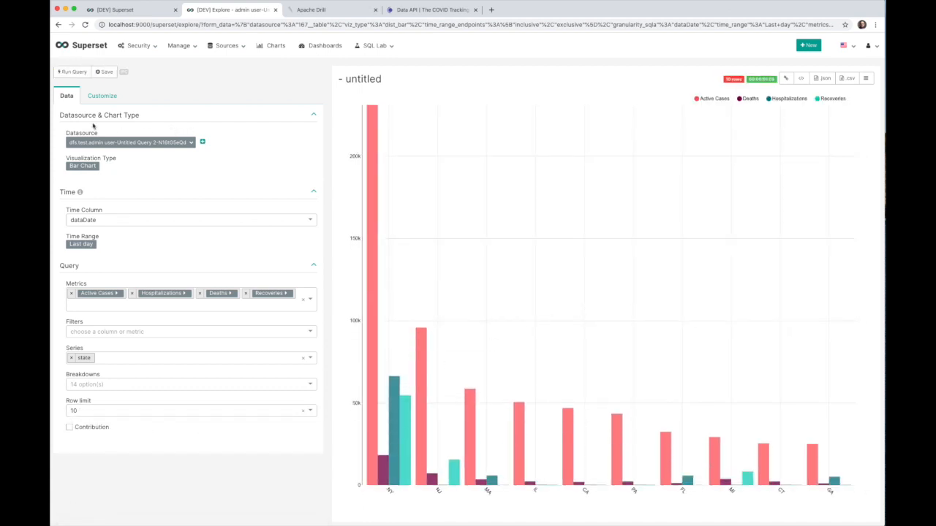
Apply the color scheme starting with blue, orange, green and red, and turn on bar values for the chart.
{"action": "left_click", "coordinate": [108, 98]}
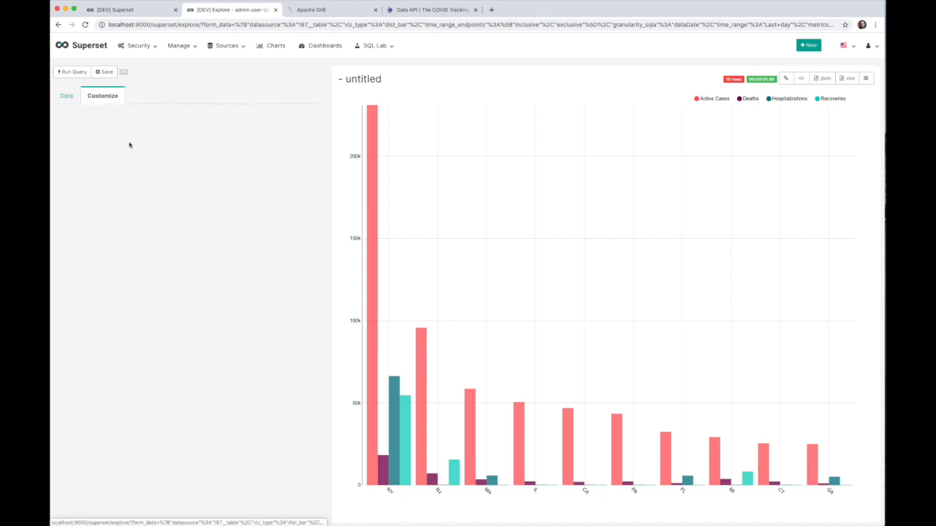
{"action": "left_click", "coordinate": [175, 142]}
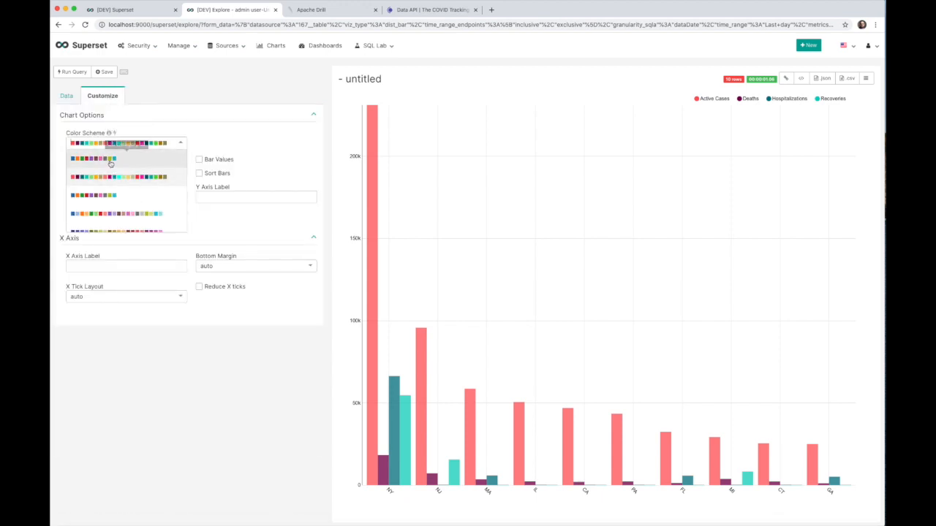
{"action": "left_click", "coordinate": [110, 159]}
{"action": "left_click", "coordinate": [199, 159]}
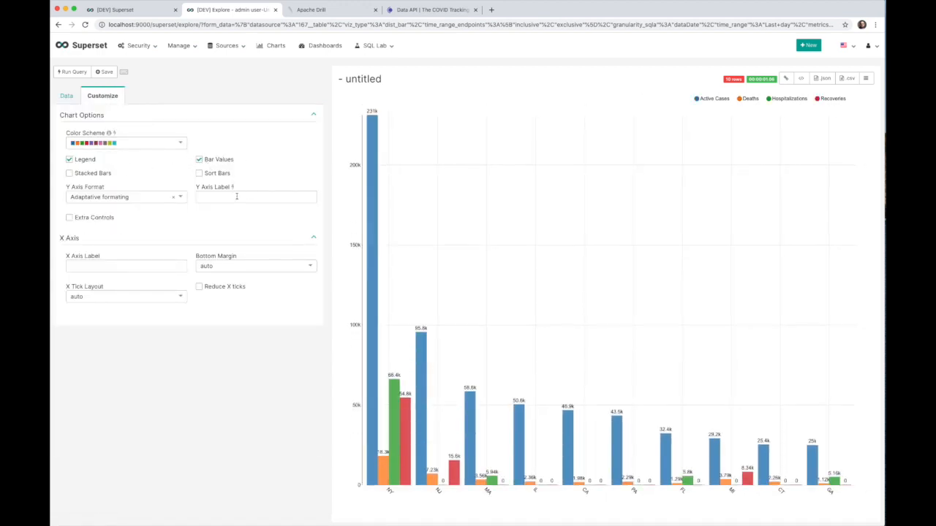
{"action": "left_click", "coordinate": [200, 173]}
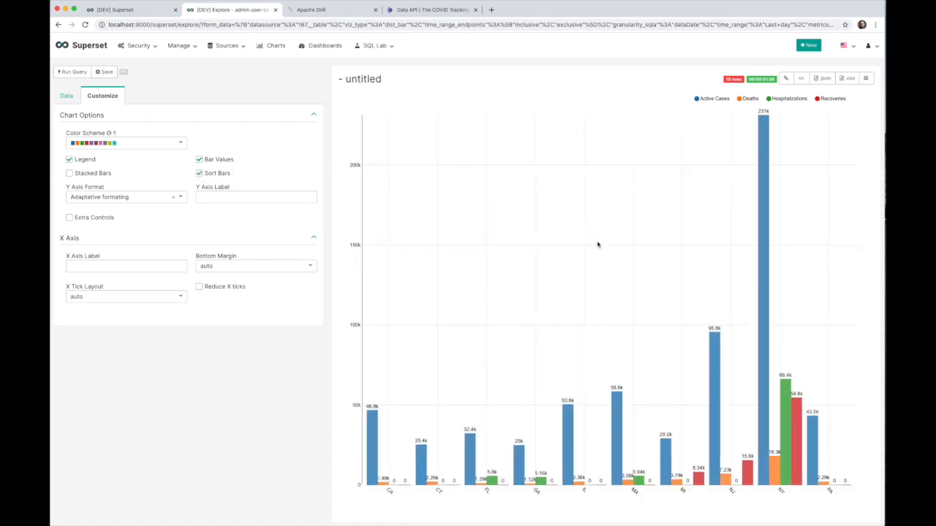
{"action": "left_click", "coordinate": [199, 174]}
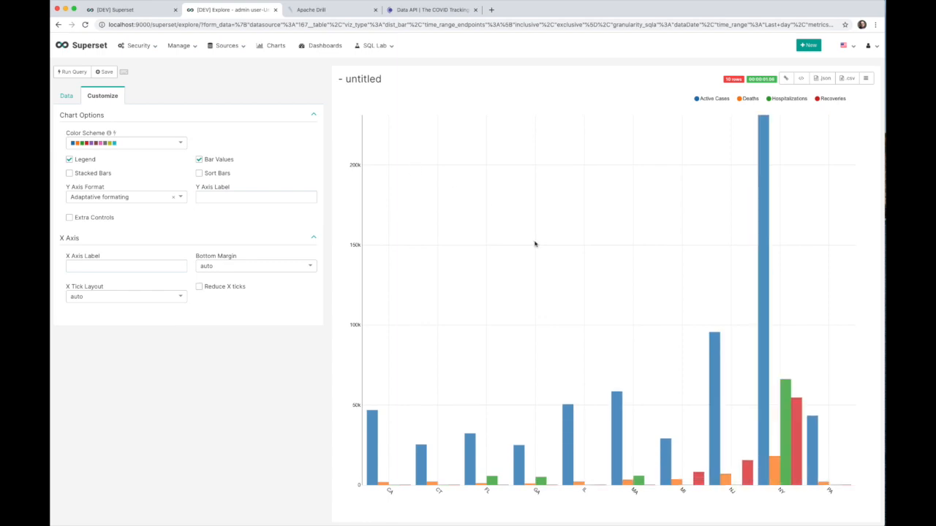
Save the chart as Totals to the existing Covid Demo dashboard and open that dashboard.
{"action": "left_click", "coordinate": [67, 95]}
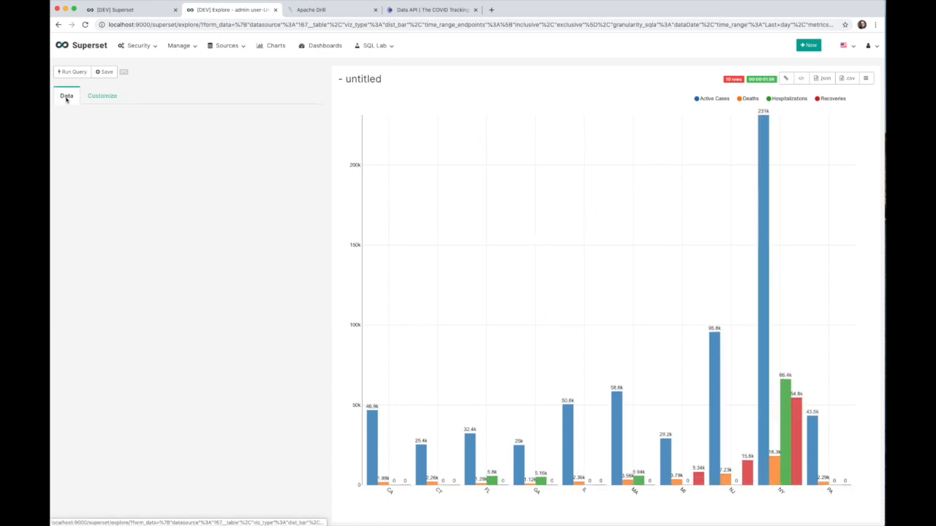
{"action": "left_click", "coordinate": [103, 72]}
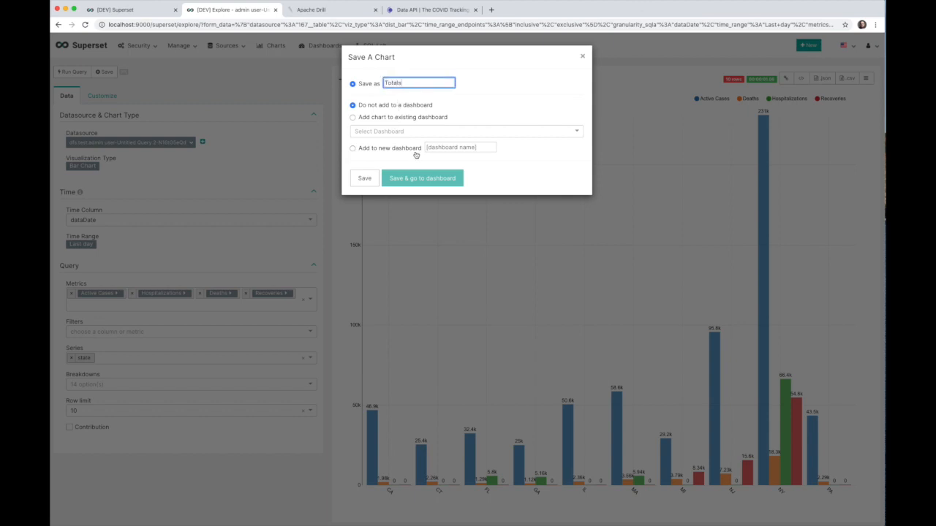
{"action": "left_click", "coordinate": [397, 117]}
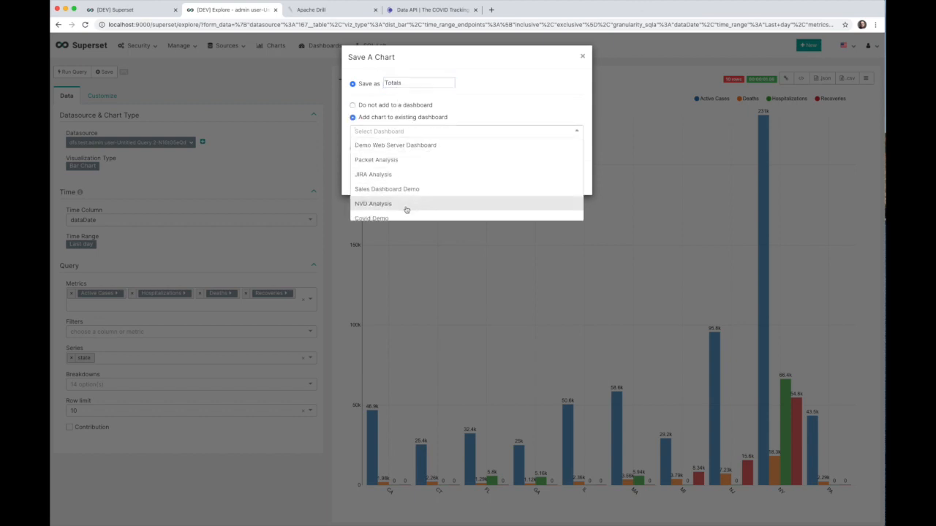
{"action": "left_click", "coordinate": [399, 211]}
{"action": "left_click", "coordinate": [431, 179]}
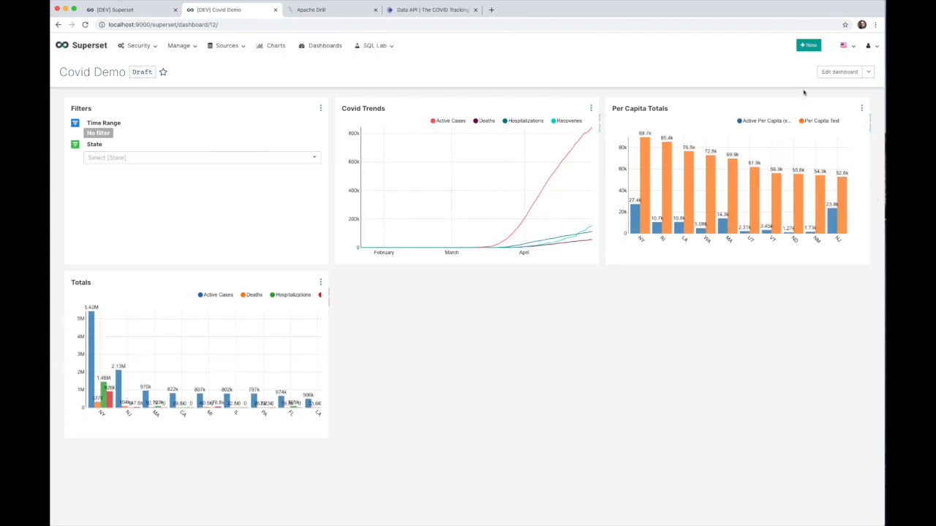
Restrict the State filter's scope to the Covid Trends chart and save the dashboard.
{"action": "left_click", "coordinate": [849, 76]}
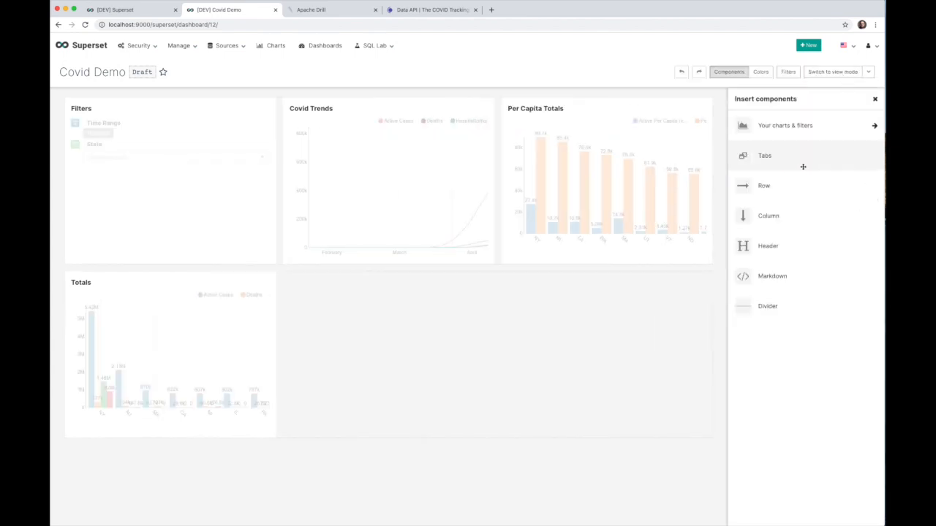
{"action": "left_click", "coordinate": [790, 73]}
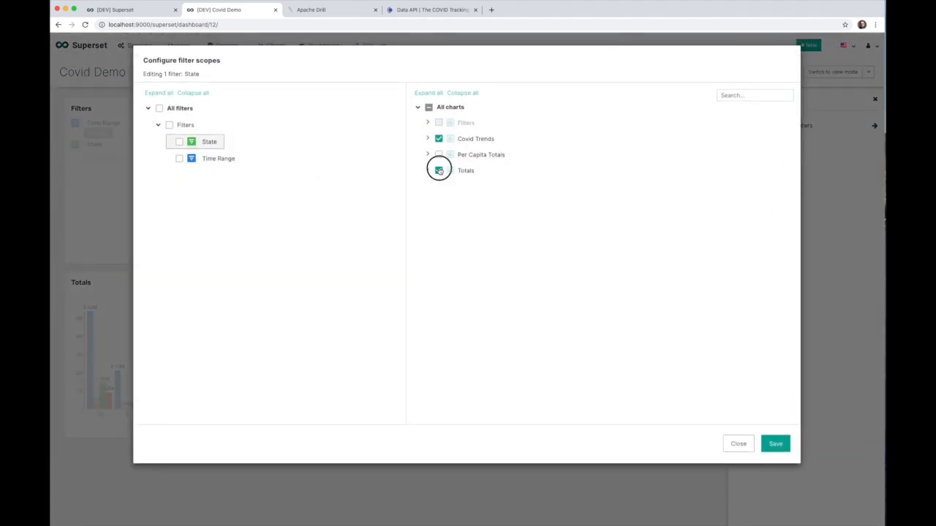
{"action": "left_click", "coordinate": [776, 443]}
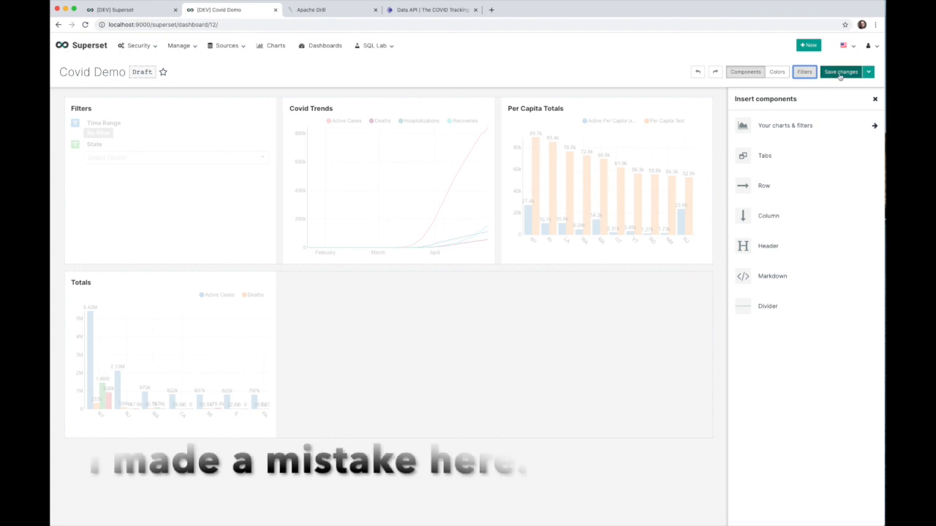
{"action": "left_click", "coordinate": [840, 73]}
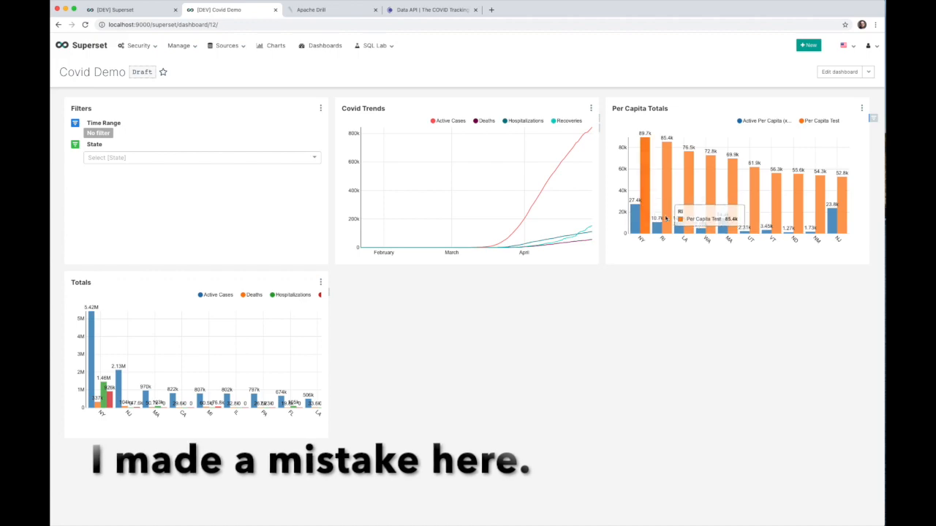
Reopen the Covid Demo dashboard from the dashboard list and reload it.
{"action": "left_click", "coordinate": [275, 44]}
{"action": "left_click", "coordinate": [322, 45]}
{"action": "left_click", "coordinate": [306, 120]}
{"action": "key", "text": "super+r"}
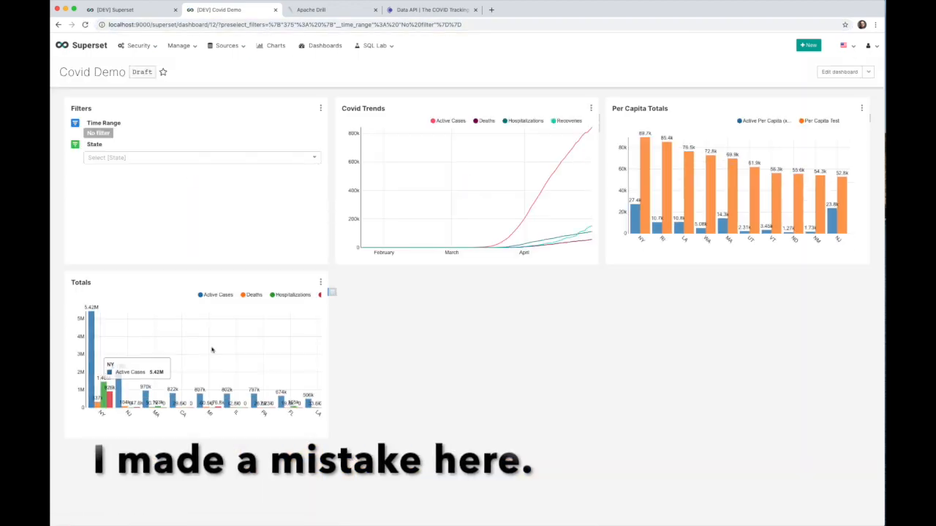
Open the Totals chart for exploring, set its time range to Last day, and overwrite the saved chart.
{"action": "left_click", "coordinate": [320, 282]}
{"action": "left_click", "coordinate": [273, 326]}
{"action": "left_click", "coordinate": [80, 243]}
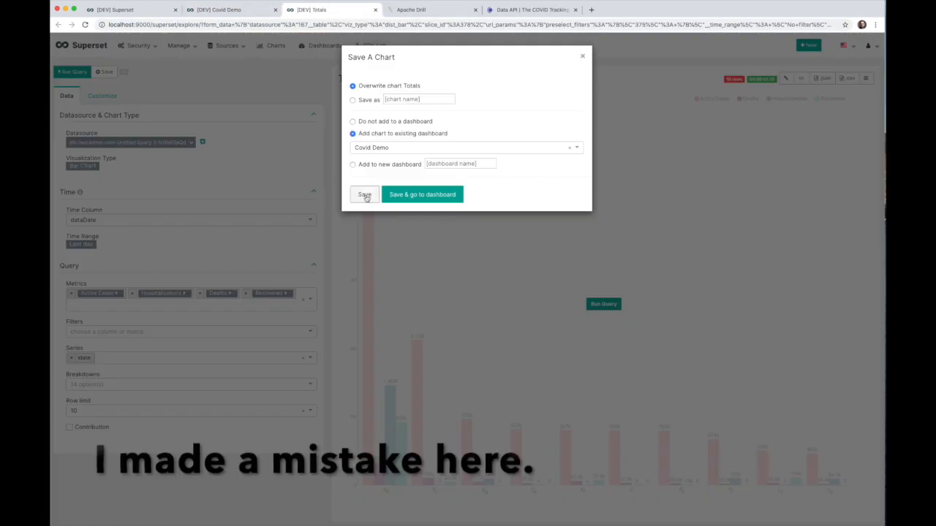
{"action": "left_click", "coordinate": [365, 194]}
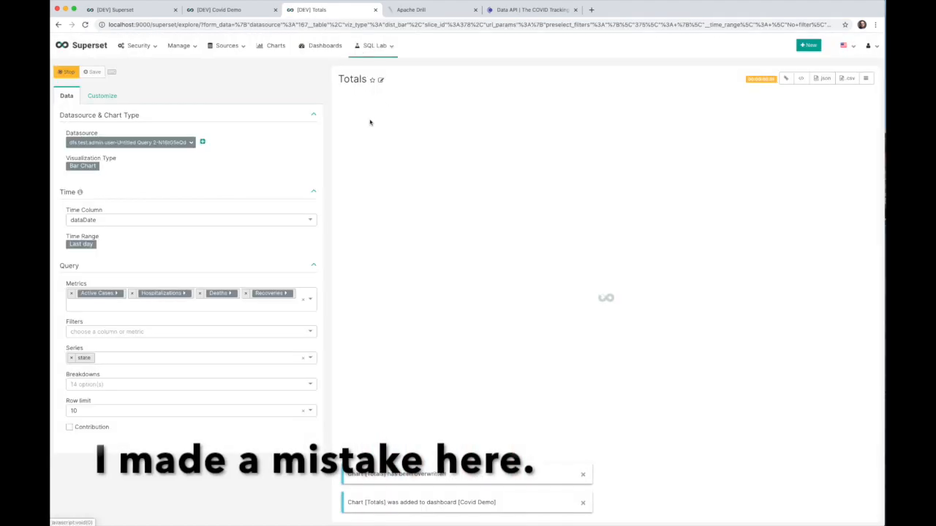
{"action": "key", "text": "super+w"}
Explore the Per Capita Totals chart, set its time range to Last day, rerun it, and overwrite the saved chart.
{"action": "left_click", "coordinate": [863, 112]}
{"action": "left_click", "coordinate": [812, 170]}
{"action": "left_click", "coordinate": [81, 244]}
{"action": "left_click", "coordinate": [123, 216]}
{"action": "left_click", "coordinate": [202, 290]}
{"action": "left_click", "coordinate": [602, 305]}
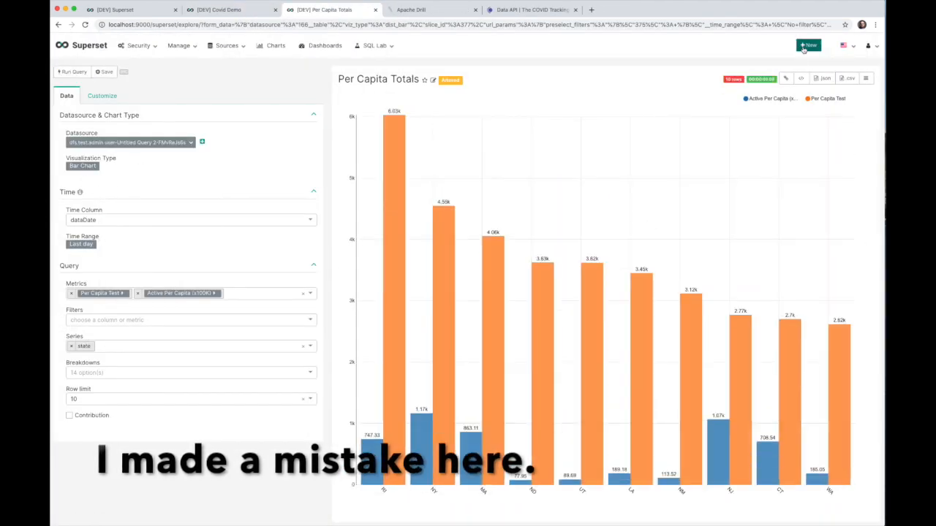
{"action": "left_click", "coordinate": [103, 72]}
{"action": "left_click", "coordinate": [365, 195]}
{"action": "key", "text": "super+w"}
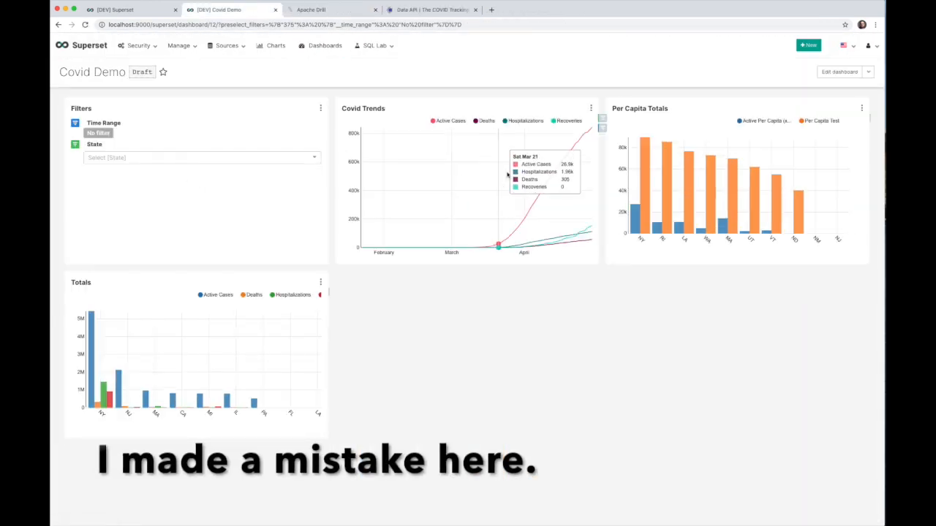
Exclude Per Capita Totals and Totals from the Time Range filter, scope the State filter to all three charts, and save the dashboard.
{"action": "left_click", "coordinate": [862, 108]}
{"action": "left_click", "coordinate": [839, 72]}
{"action": "left_click", "coordinate": [795, 127]}
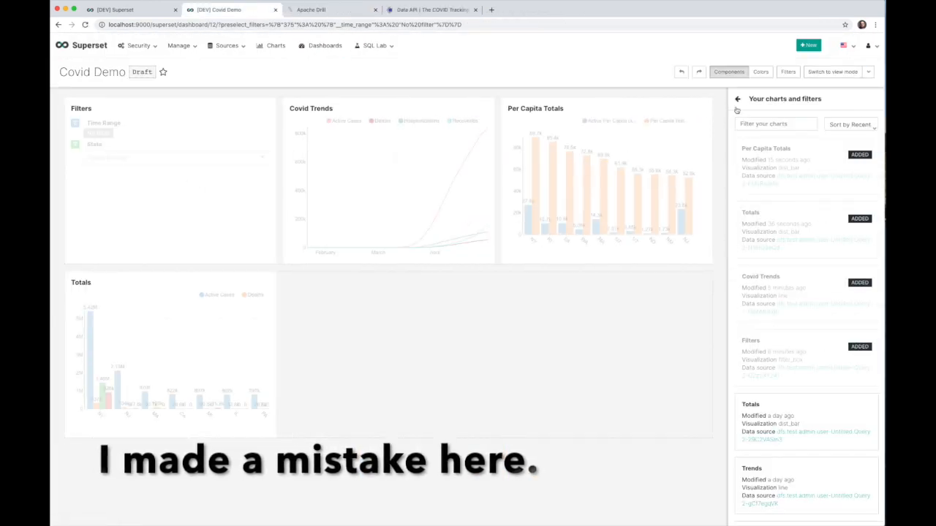
{"action": "left_click", "coordinate": [738, 101]}
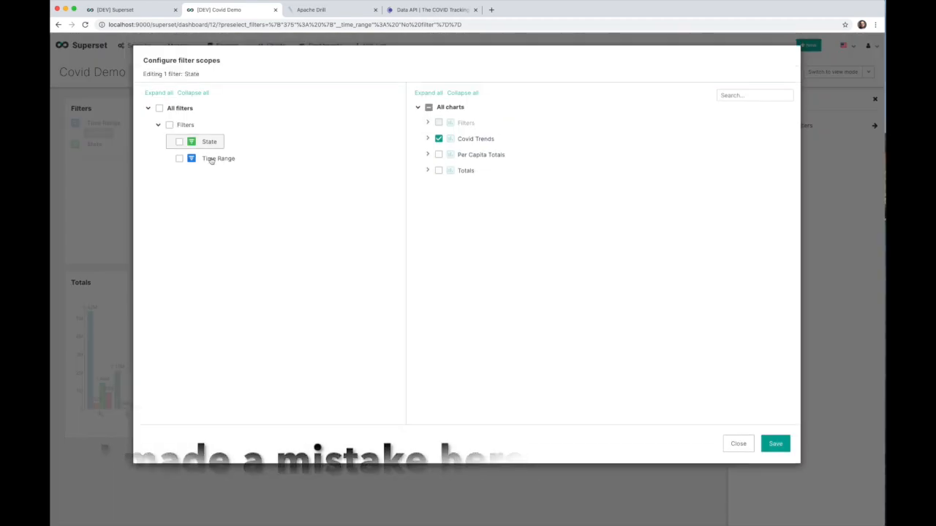
{"action": "left_click", "coordinate": [211, 160]}
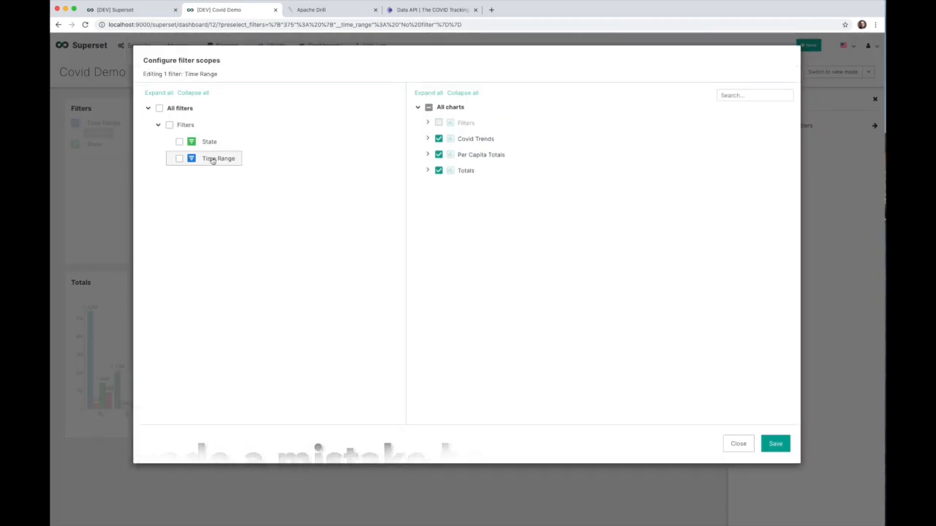
{"action": "left_click", "coordinate": [213, 143]}
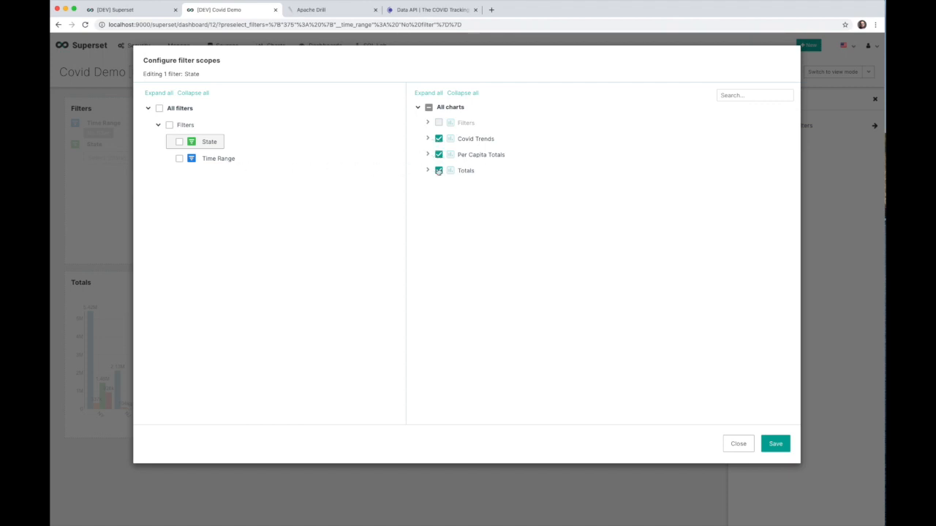
{"action": "left_click", "coordinate": [775, 445]}
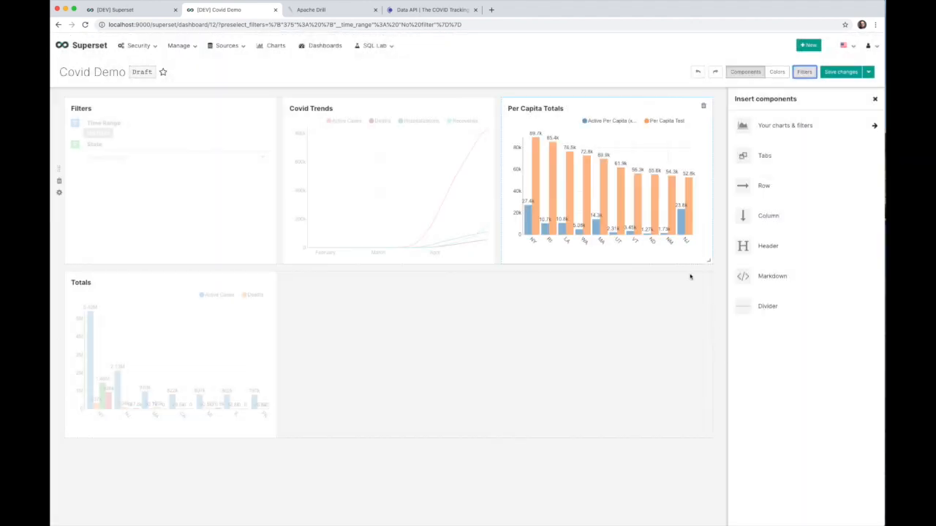
{"action": "left_click", "coordinate": [838, 73]}
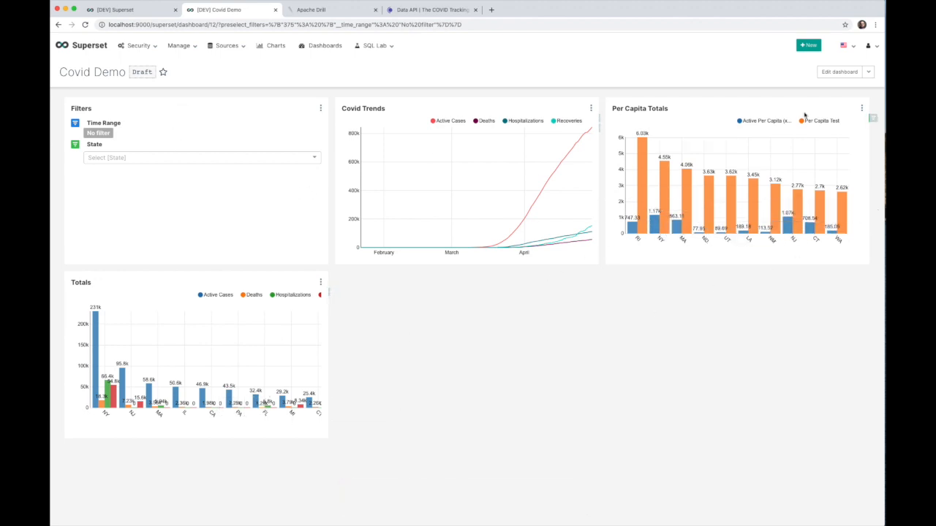
Move Per Capita Totals beside Totals in the second dashboard row and widen Covid Trends to fill the first row.
{"action": "left_click", "coordinate": [839, 71]}
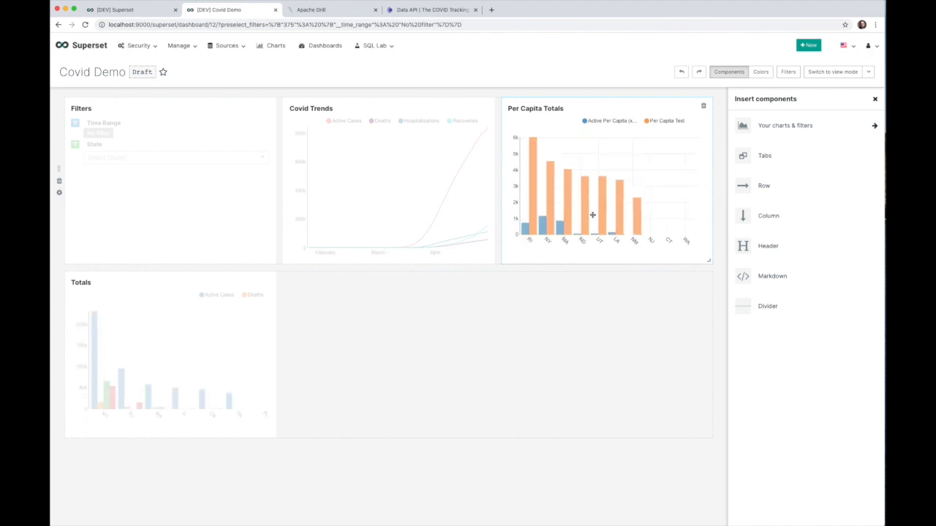
{"action": "left_click_drag", "start_coordinate": [572, 143], "coordinate": [558, 334]}
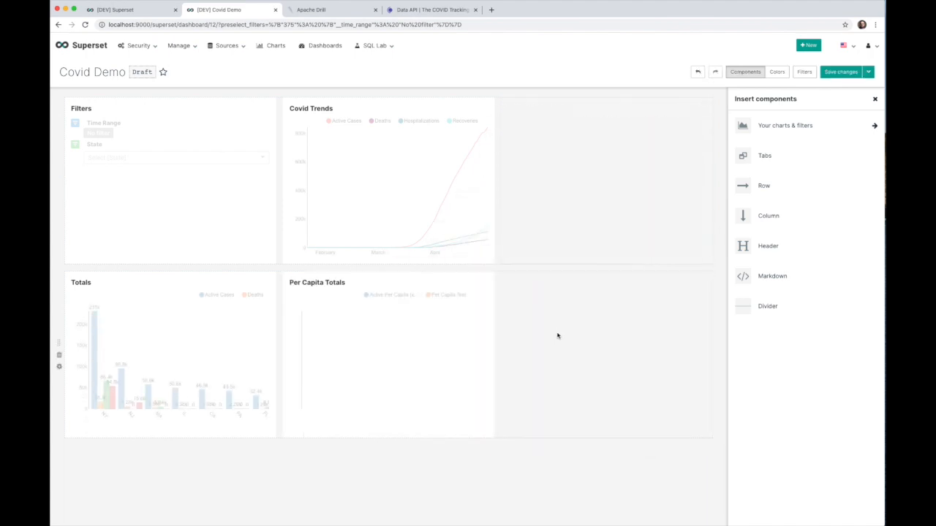
{"action": "left_click_drag", "start_coordinate": [489, 260], "coordinate": [698, 263]}
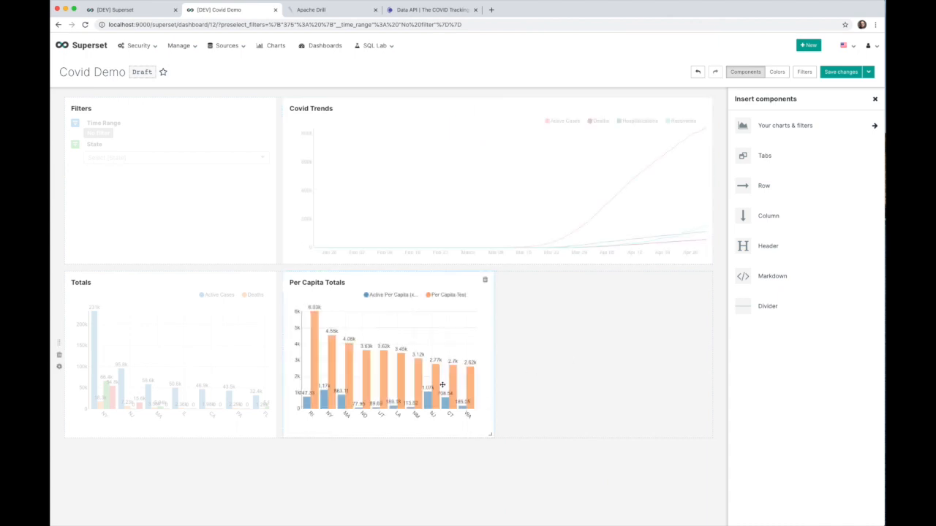
Resize Totals and Per Capita Totals to share the second row equally, and save the dashboard.
{"action": "left_click_drag", "start_coordinate": [445, 342], "coordinate": [381, 434]}
{"action": "left_click_drag", "start_coordinate": [491, 435], "coordinate": [601, 438]}
{"action": "left_click_drag", "start_coordinate": [528, 394], "coordinate": [627, 397]}
{"action": "left_click_drag", "start_coordinate": [271, 437], "coordinate": [384, 437]}
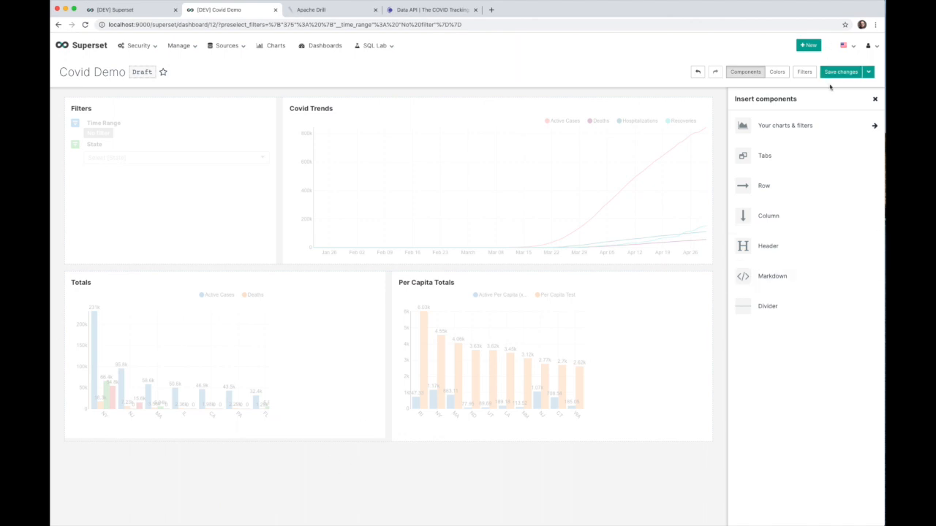
{"action": "left_click", "coordinate": [840, 72]}
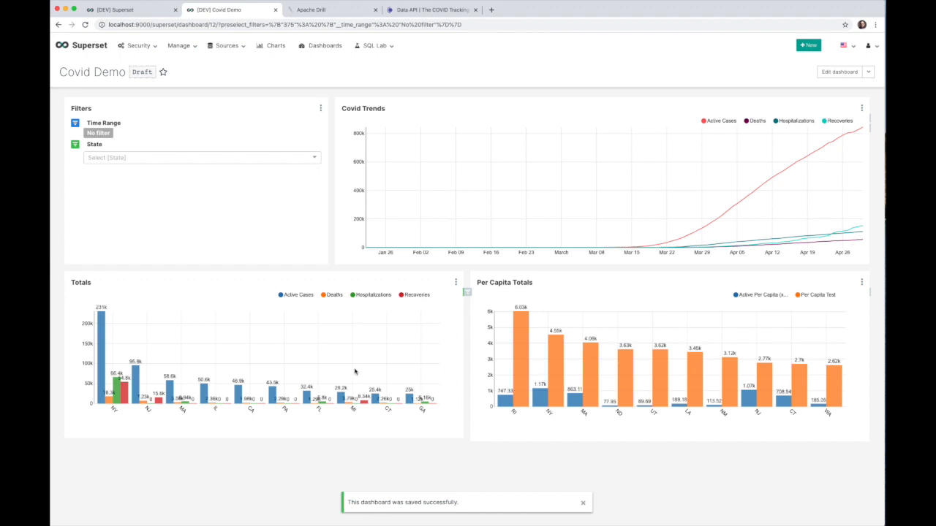
Filter the dashboard by the state DE and inspect its bars in the Totals chart.
{"action": "left_click", "coordinate": [311, 162]}
{"action": "scroll", "coordinate": [183, 217], "scroll_direction": "down", "scroll_amount": 1}
{"action": "scroll", "coordinate": [183, 219], "scroll_direction": "down", "scroll_amount": 2}
{"action": "left_click", "coordinate": [120, 207]}
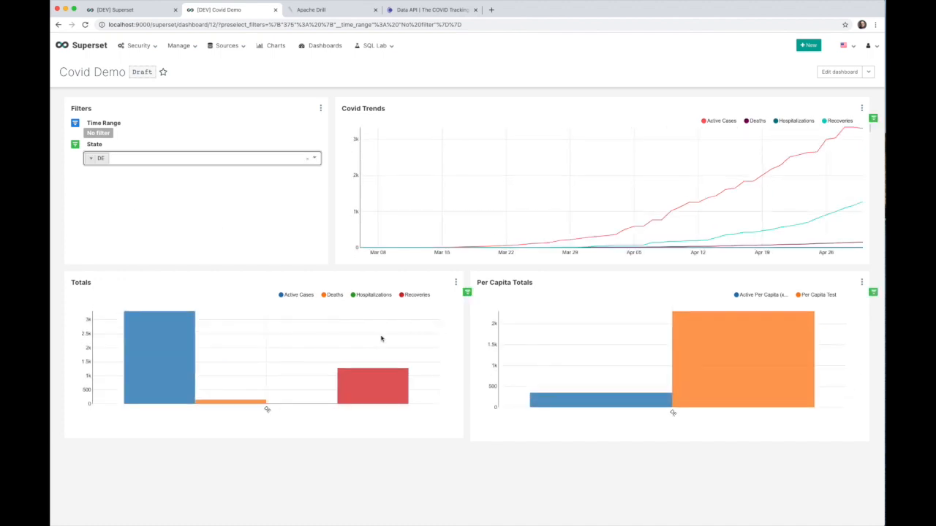
{"action": "mouse_move", "coordinate": [159, 386]}
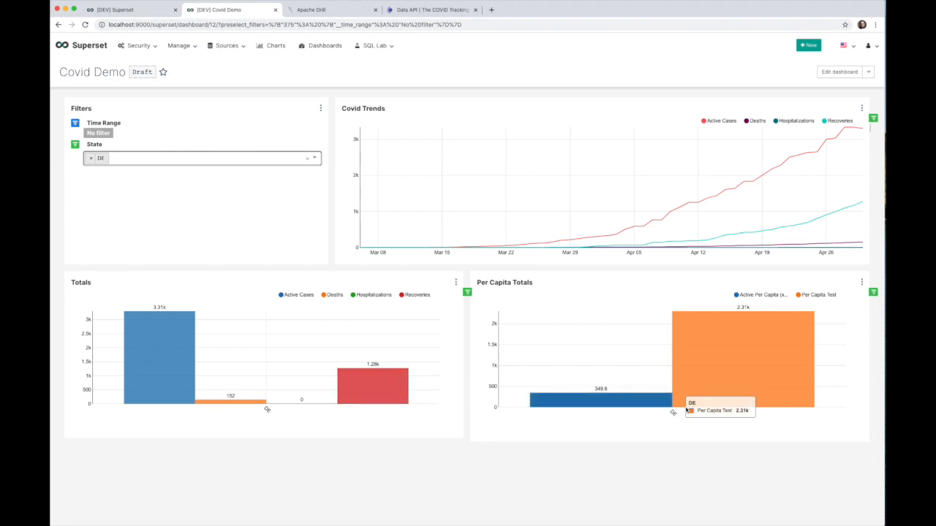
Replace DE with MD in the State filter to view that state's charts.
{"action": "left_click", "coordinate": [92, 159]}
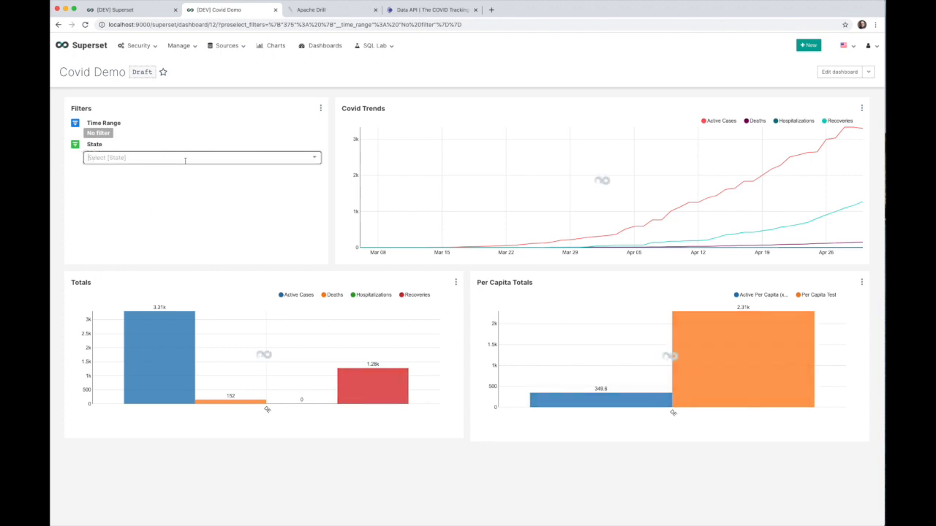
{"action": "left_click", "coordinate": [310, 160]}
{"action": "scroll", "coordinate": [168, 224], "scroll_direction": "down", "scroll_amount": 5}
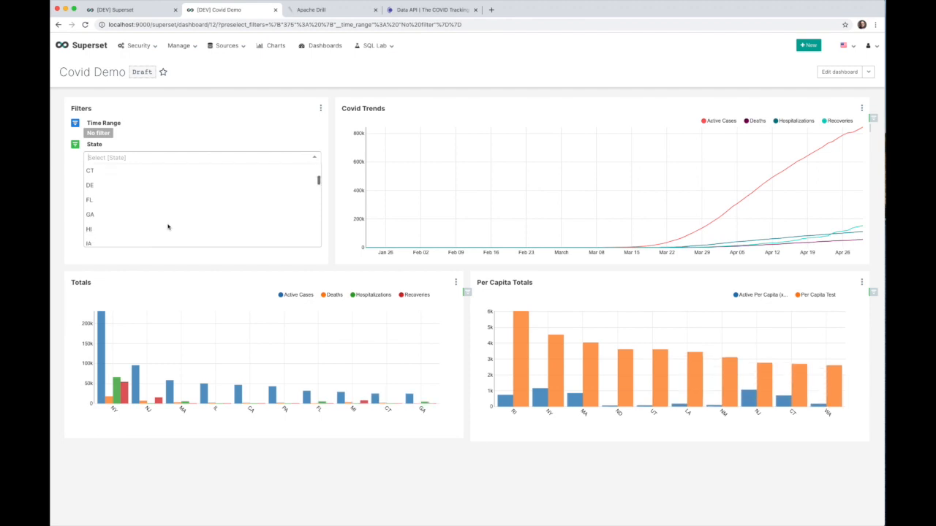
{"action": "scroll", "coordinate": [146, 212], "scroll_direction": "down", "scroll_amount": 3}
{"action": "left_click", "coordinate": [121, 210]}
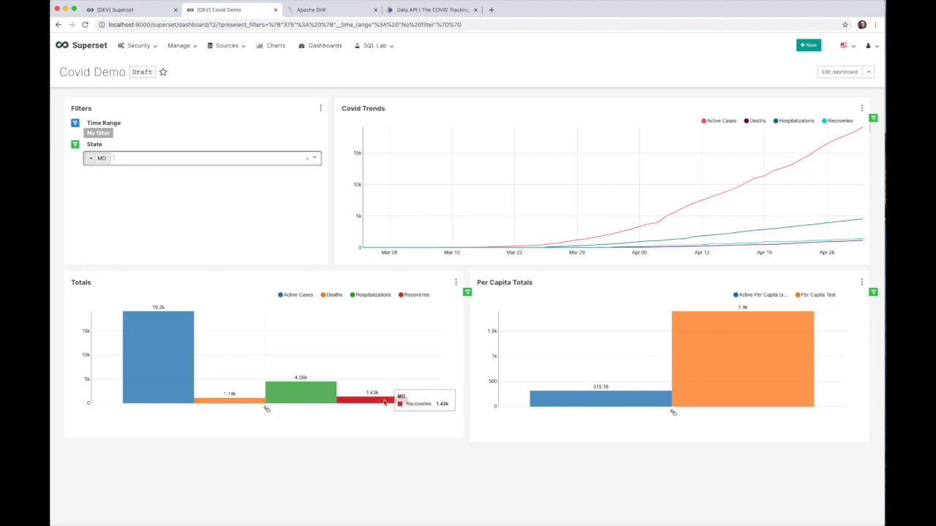
Clear MD from the State filter and filter all the dashboard's charts by NY instead.
{"action": "left_click", "coordinate": [92, 159]}
{"action": "left_click", "coordinate": [132, 160]}
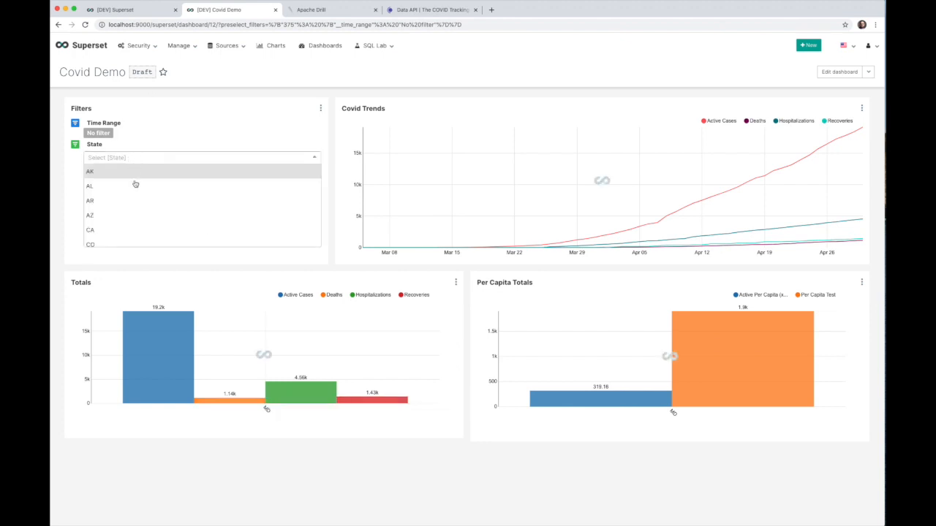
{"action": "scroll", "coordinate": [126, 230], "scroll_direction": "down", "scroll_amount": 3}
{"action": "scroll", "coordinate": [120, 231], "scroll_direction": "down", "scroll_amount": 5}
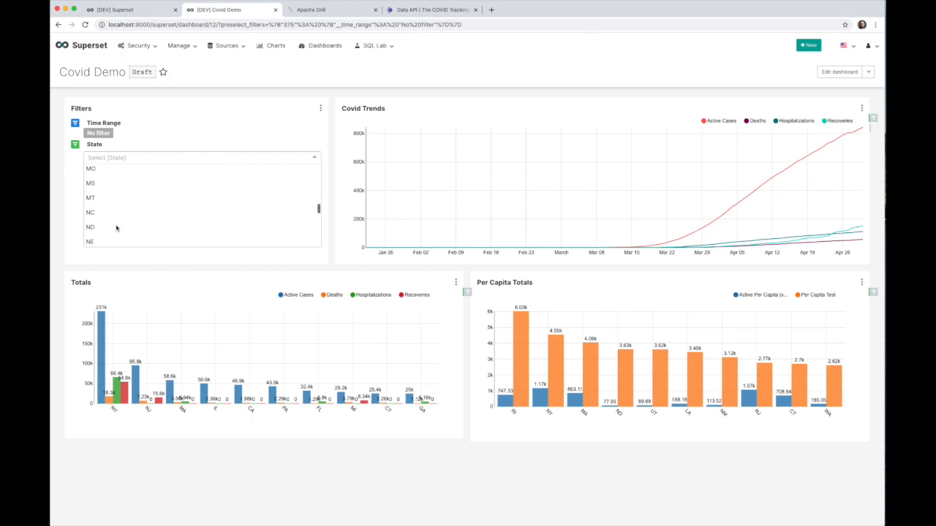
{"action": "left_click", "coordinate": [97, 230]}
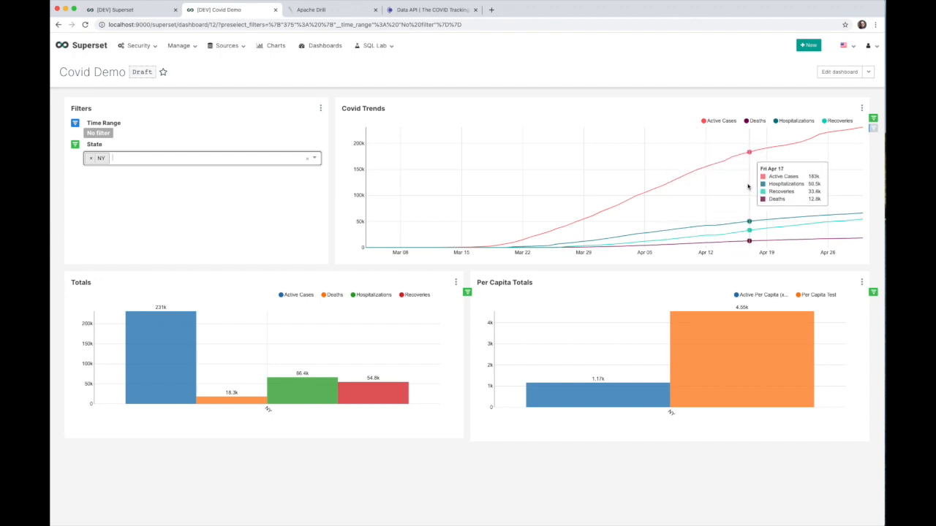
Toggle the Deaths and Hospitalizations series off and back on in the Covid Trends chart.
{"action": "left_click", "coordinate": [756, 122]}
{"action": "left_click", "coordinate": [758, 122]}
{"action": "left_click", "coordinate": [791, 123]}
{"action": "left_click", "coordinate": [811, 125]}
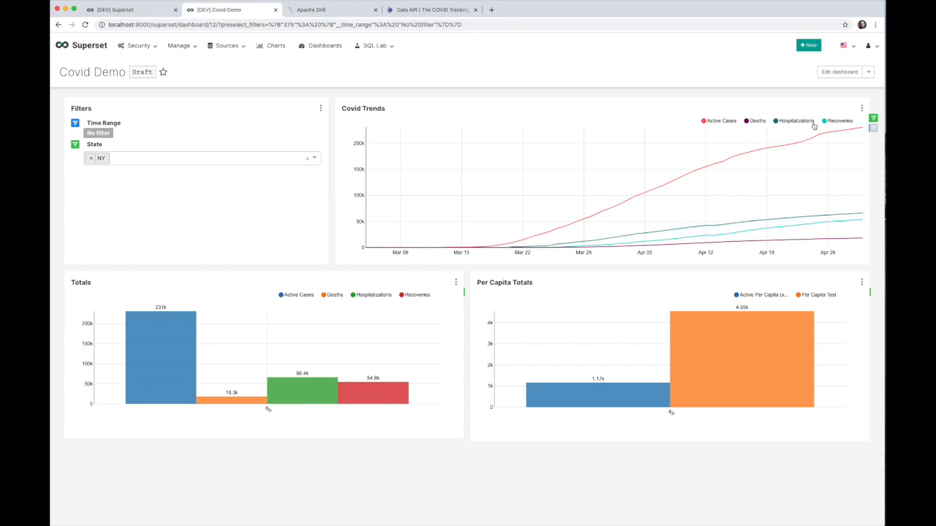